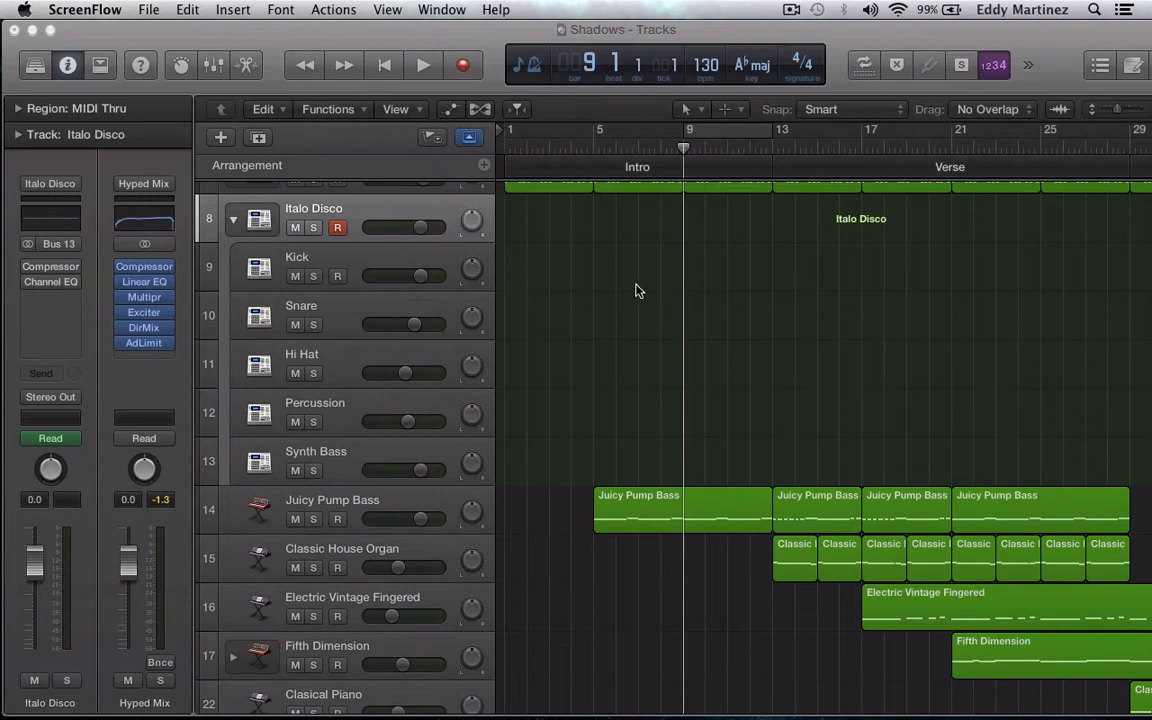
- Record a four-bar hi-hat pattern on the Italo Disco track from bar 9 to bar 13
{"action": "scroll", "coordinate": [638, 291], "scroll_direction": "up", "scroll_amount": 1}
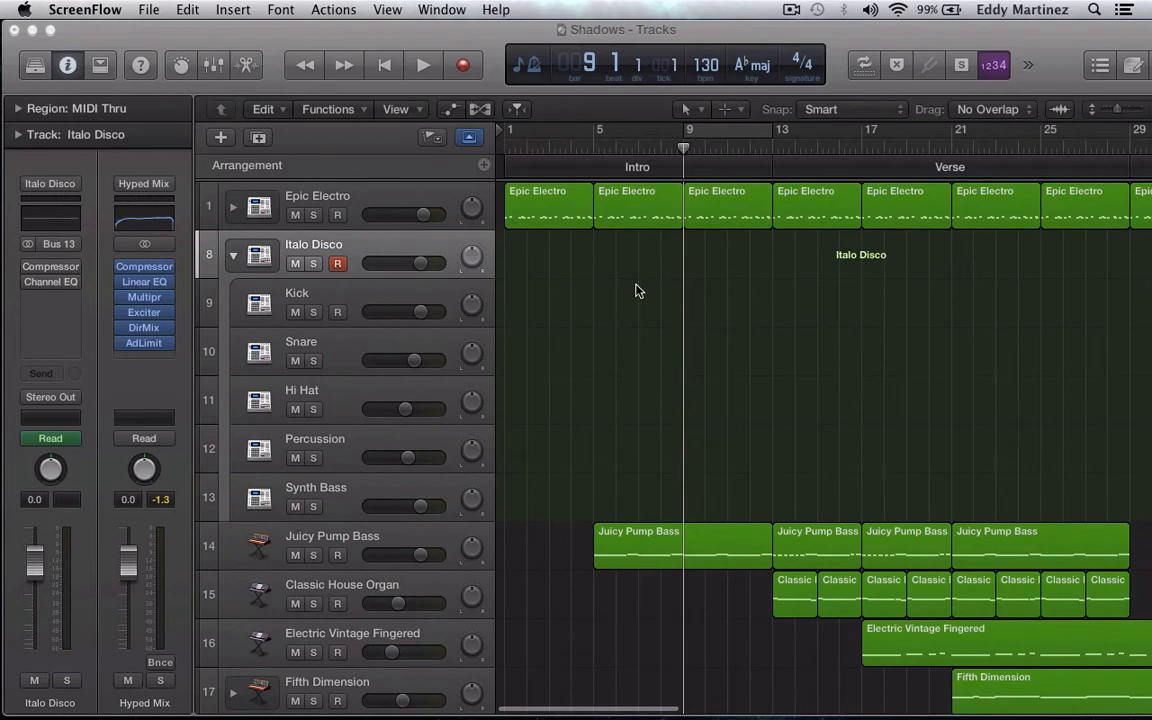
{"action": "left_click", "coordinate": [464, 66]}
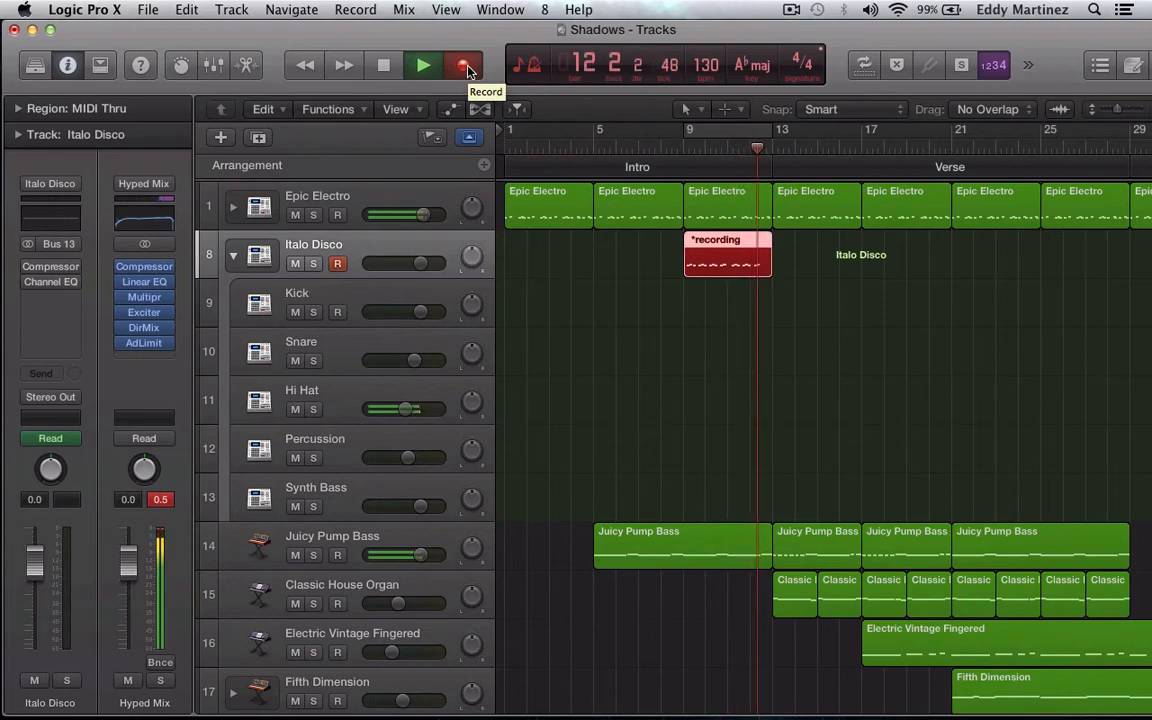
{"action": "key", "text": "space"}
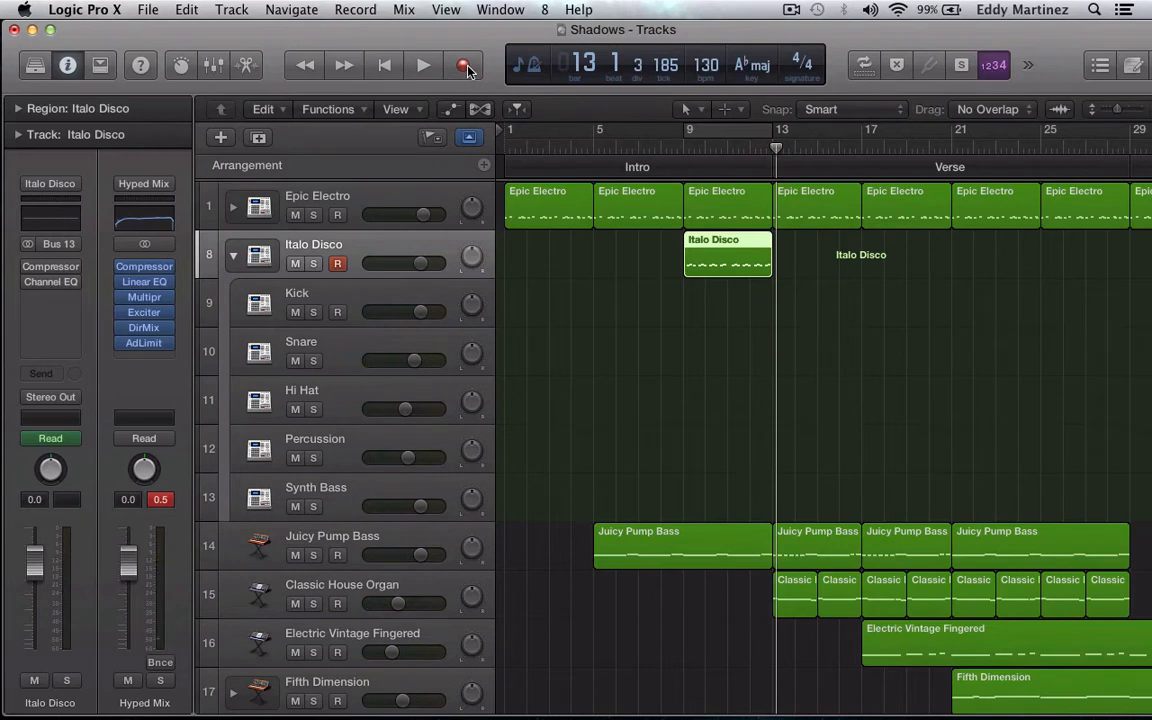
- Quantize all notes of the recorded Italo Disco region at bar 9 to 1/16 Note in the Piano Roll
{"action": "double_click", "coordinate": [727, 266]}
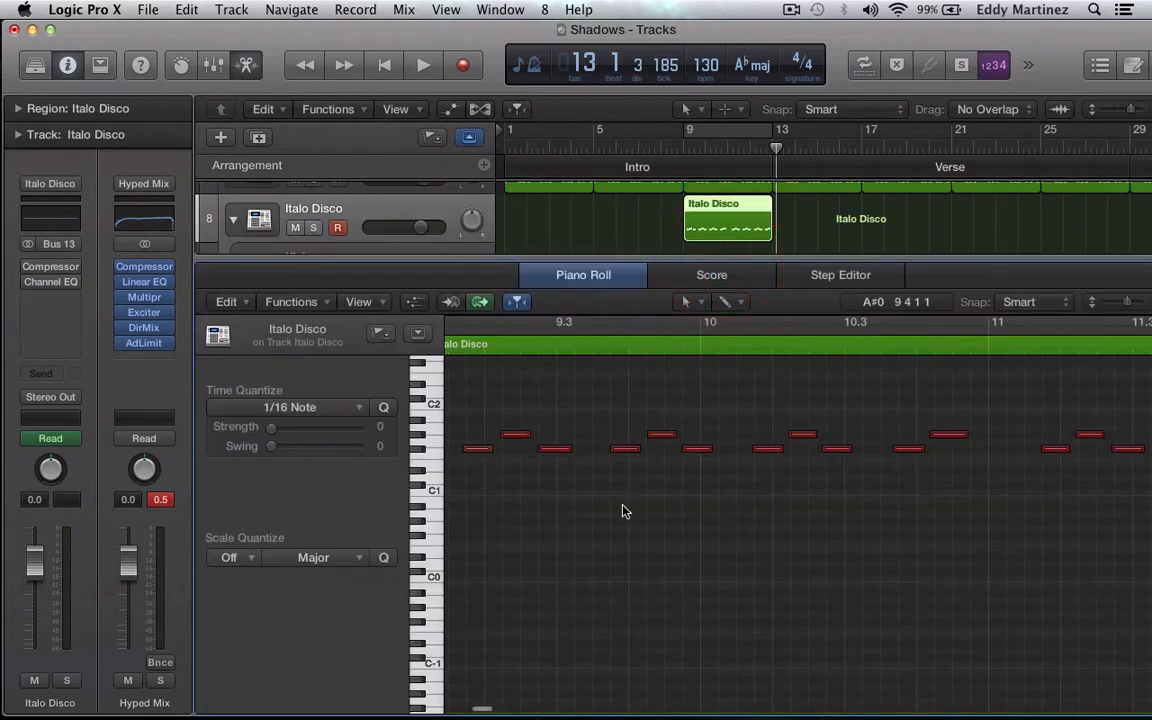
{"action": "key", "text": "super"}
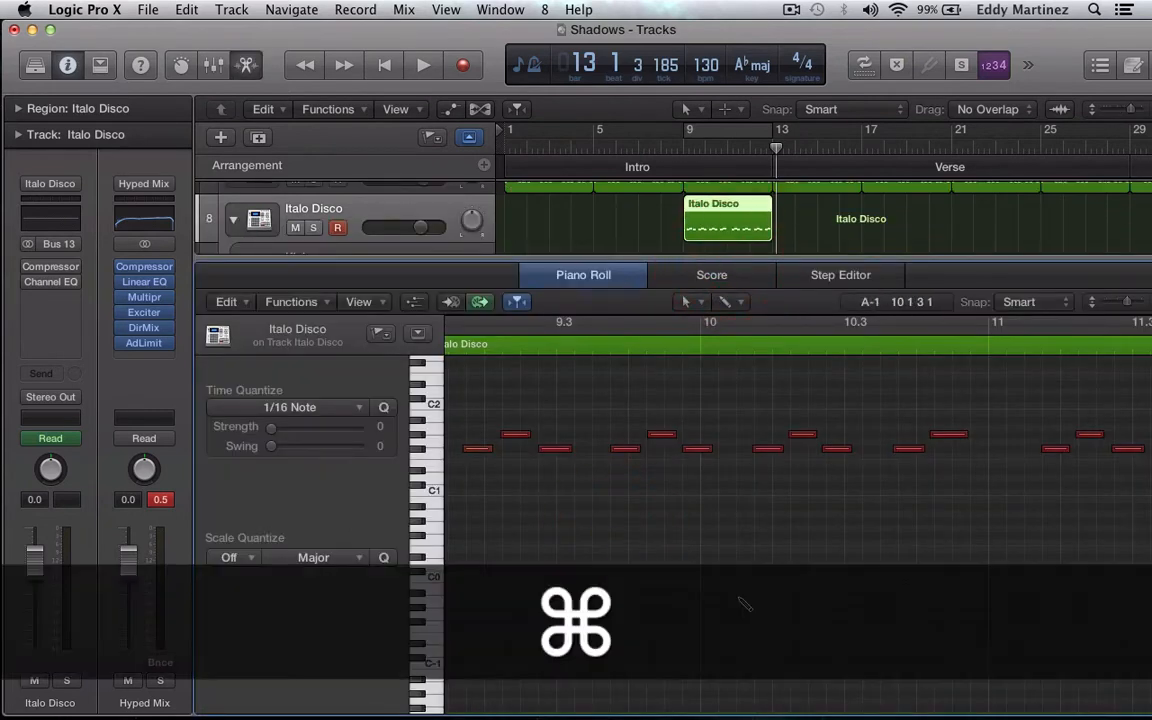
{"action": "key", "text": "super+a"}
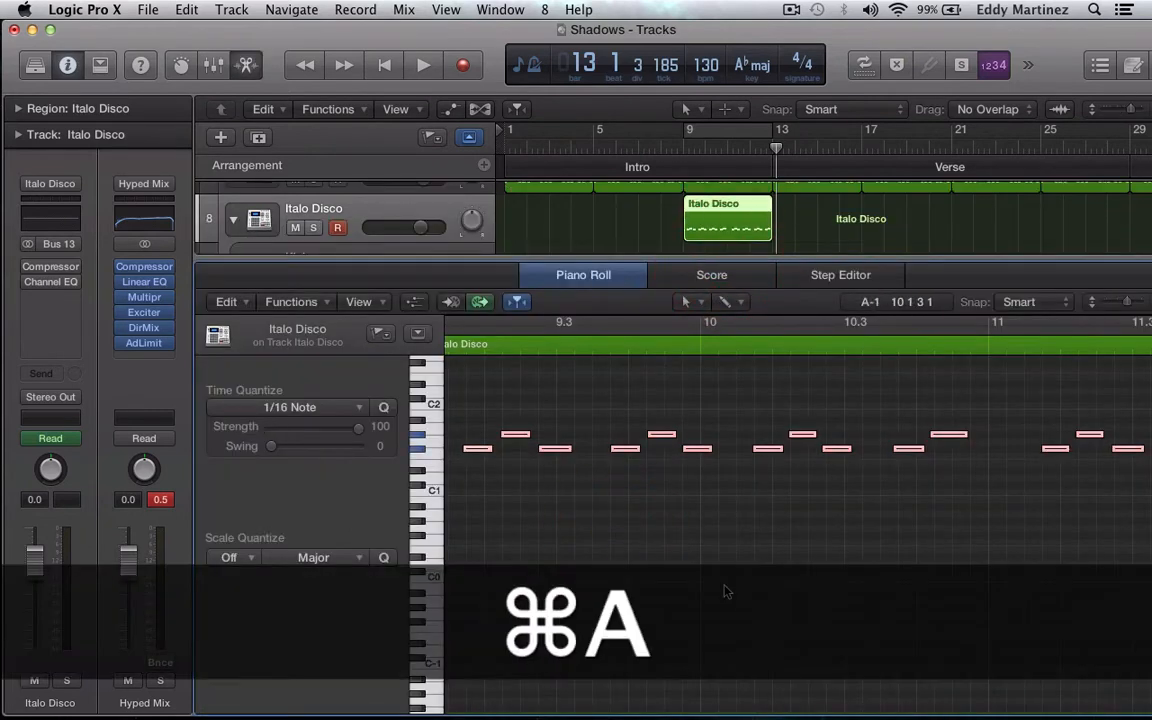
{"action": "left_click", "coordinate": [383, 408]}
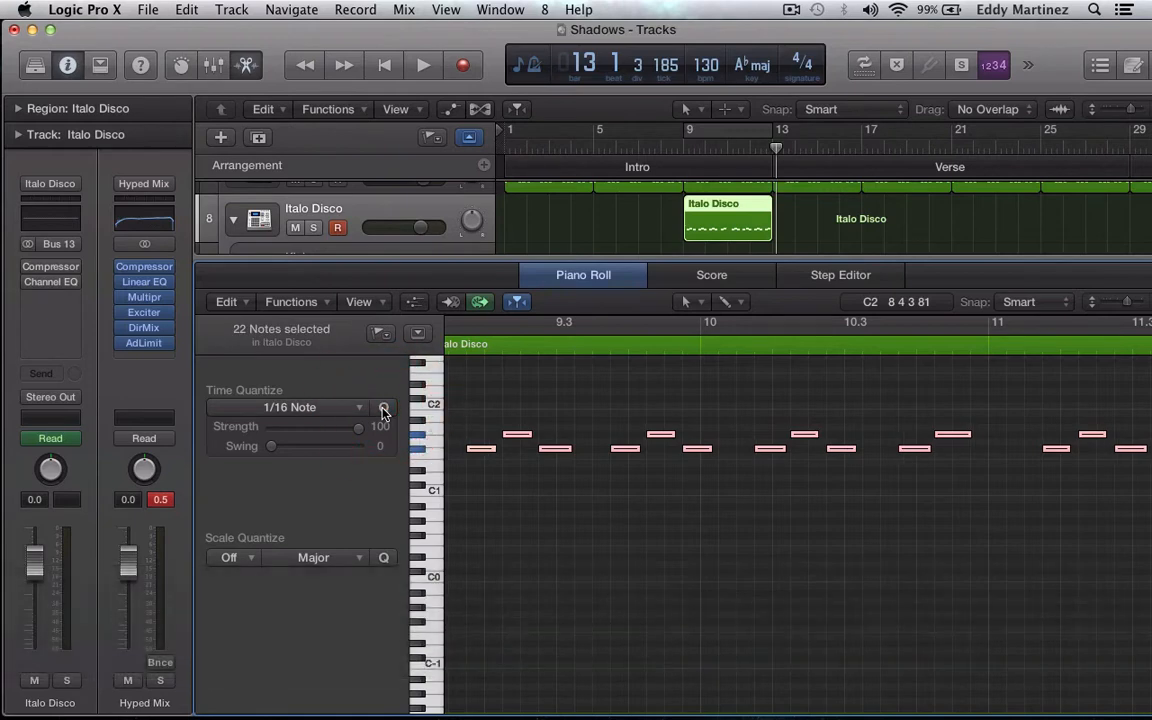
- Cycle bars 9 to 13 to listen to the quantized Italo Disco pattern, and close the Piano Roll
{"action": "left_click", "coordinate": [734, 134]}
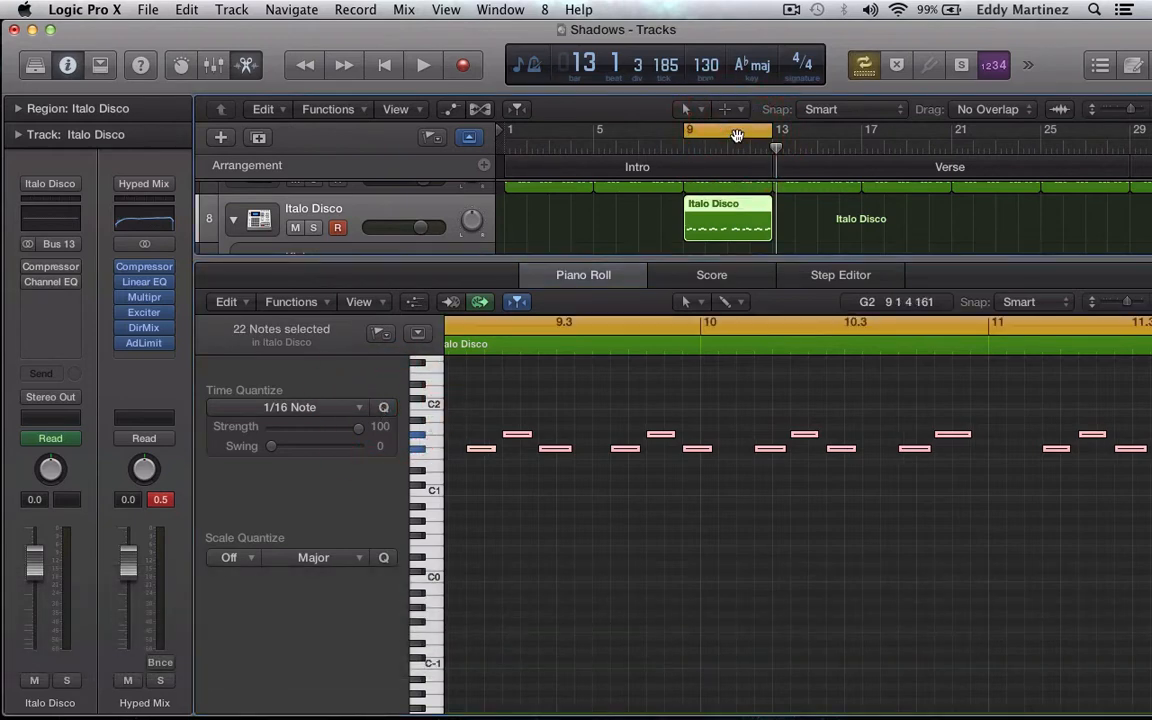
{"action": "key", "text": "Return"}
{"action": "key", "text": "space"}
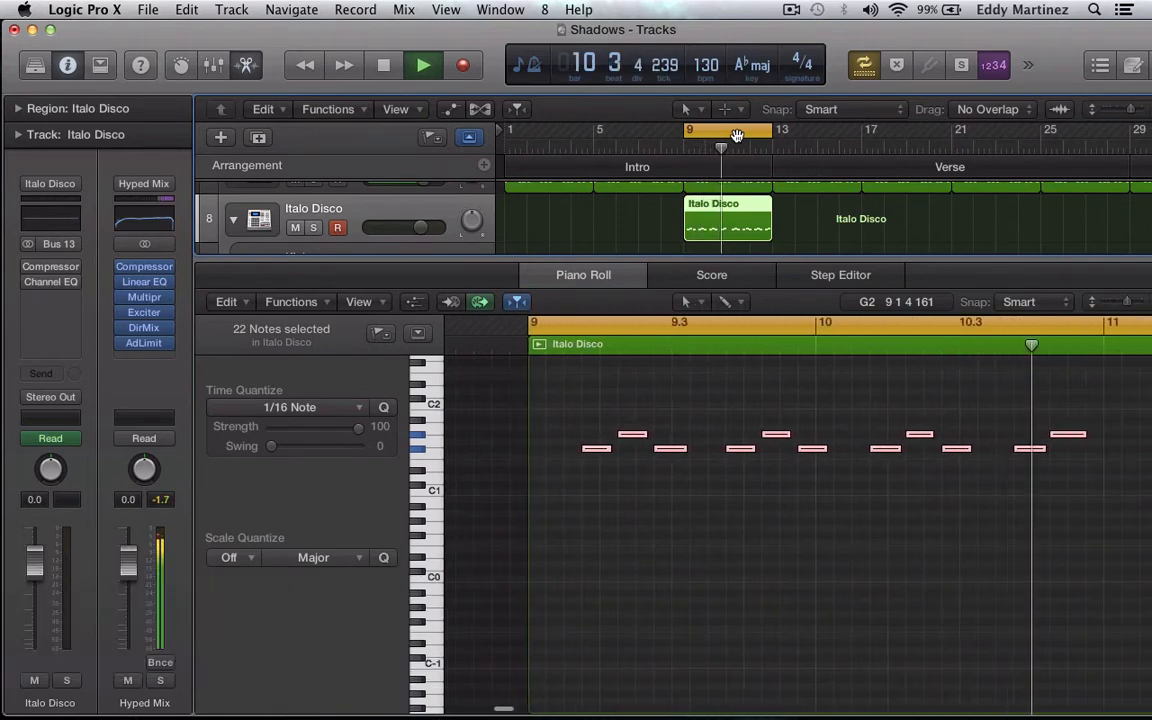
{"action": "key", "text": "space"}
{"action": "scroll", "coordinate": [642, 455], "scroll_direction": "left", "scroll_amount": 5}
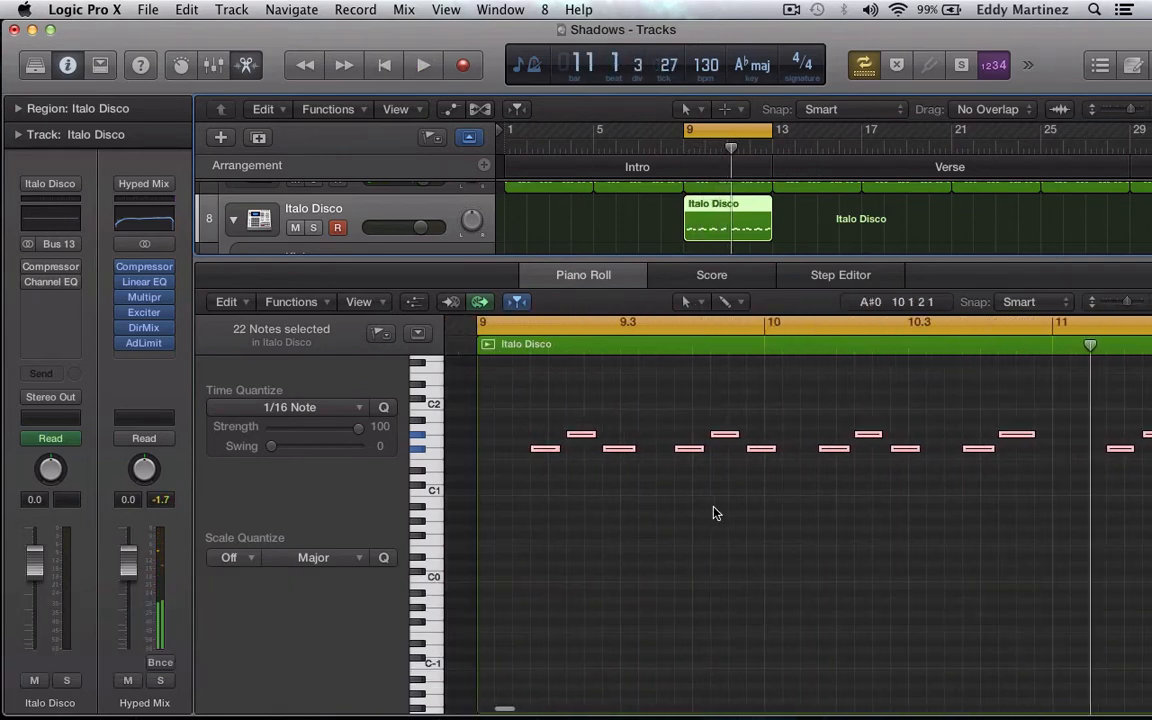
{"action": "left_click_drag", "start_coordinate": [684, 454], "coordinate": [667, 451]}
{"action": "key", "text": "space"}
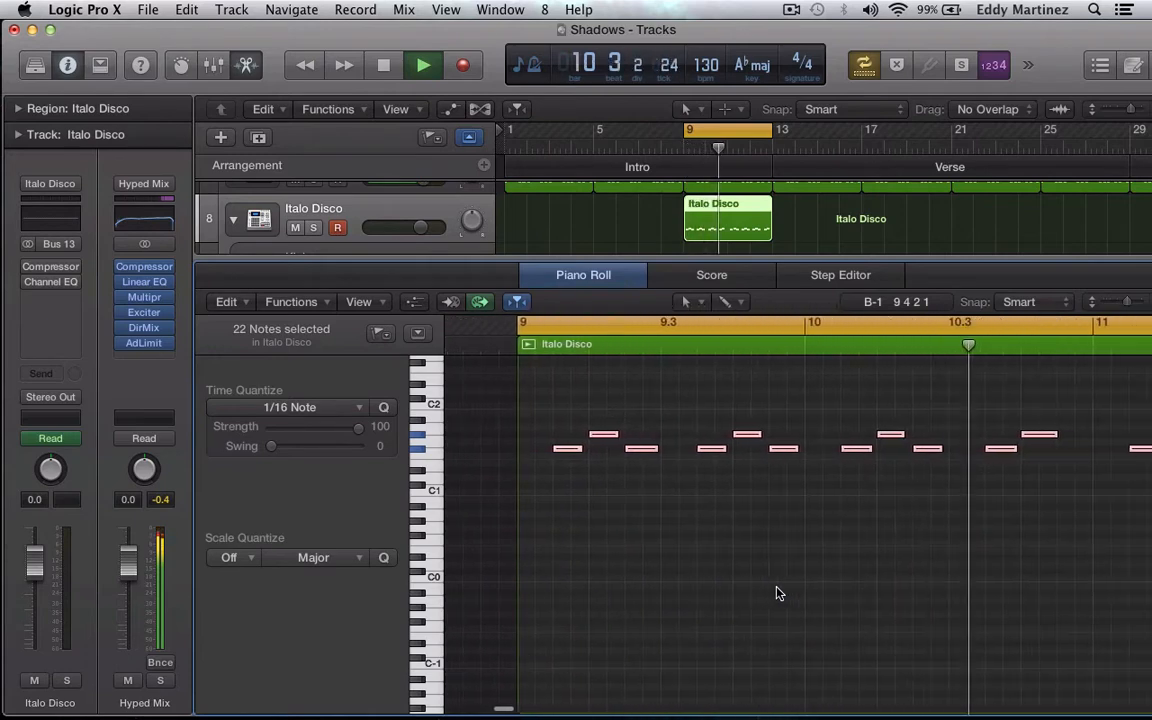
{"action": "key", "text": "space"}
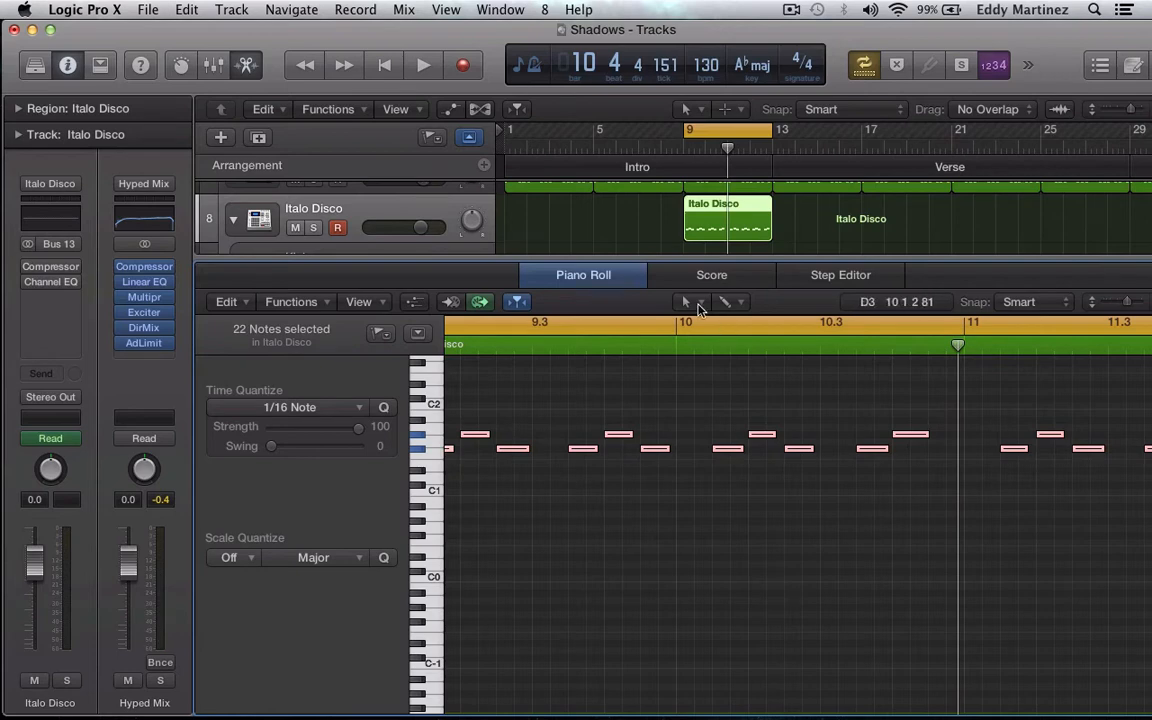
{"action": "left_click", "coordinate": [609, 276]}
{"action": "left_click", "coordinate": [609, 276]}
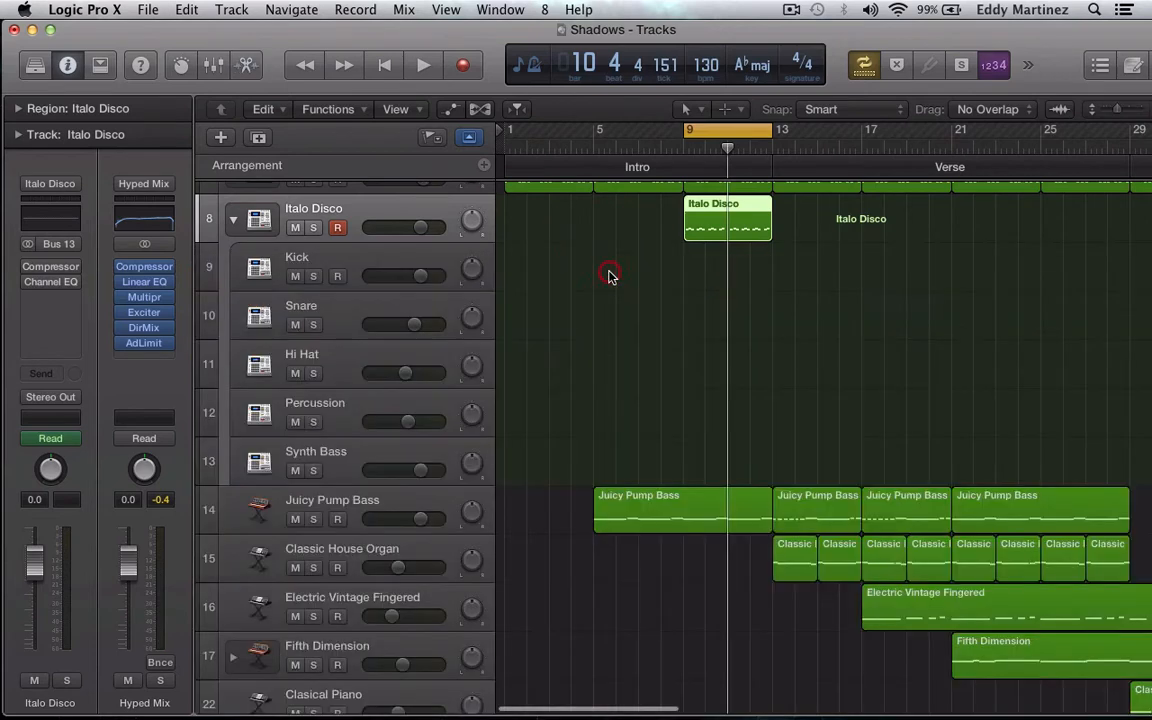
- With cycle mode off, copy the Italo Disco region and paste it four times back to back from bar 13 to bar 29
{"action": "left_click", "coordinate": [818, 240]}
{"action": "scroll", "coordinate": [818, 240], "scroll_direction": "up", "scroll_amount": 2}
{"action": "left_click", "coordinate": [763, 243]}
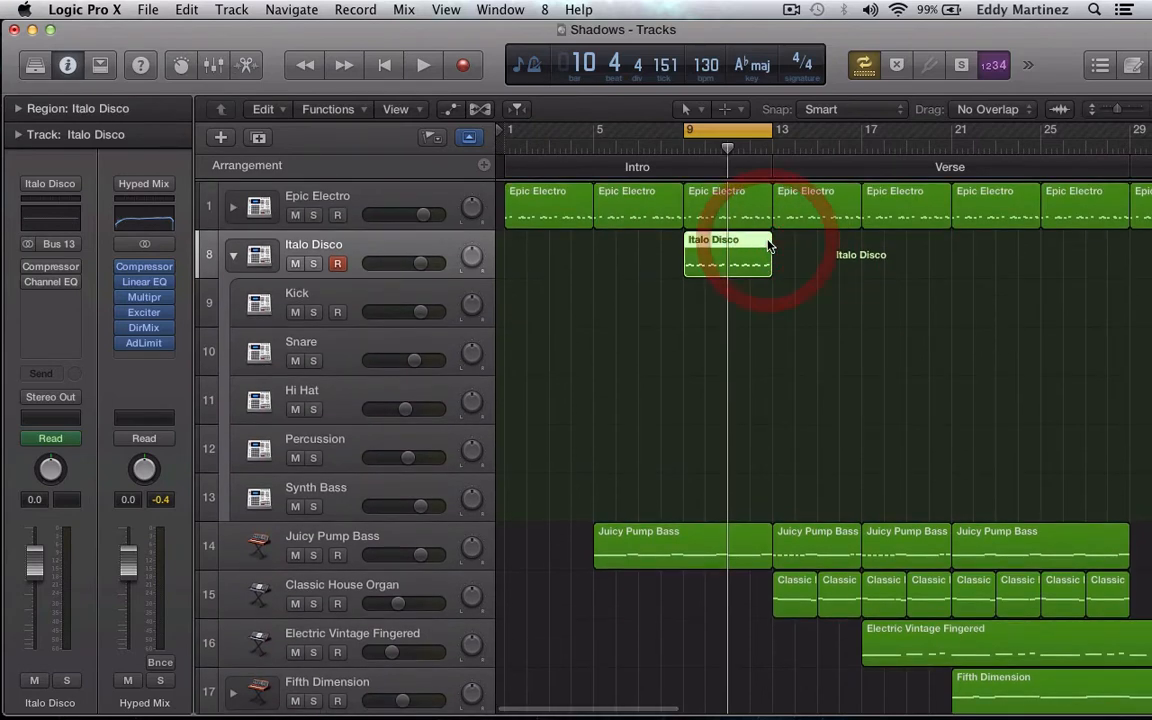
{"action": "key", "text": "cmd+c"}
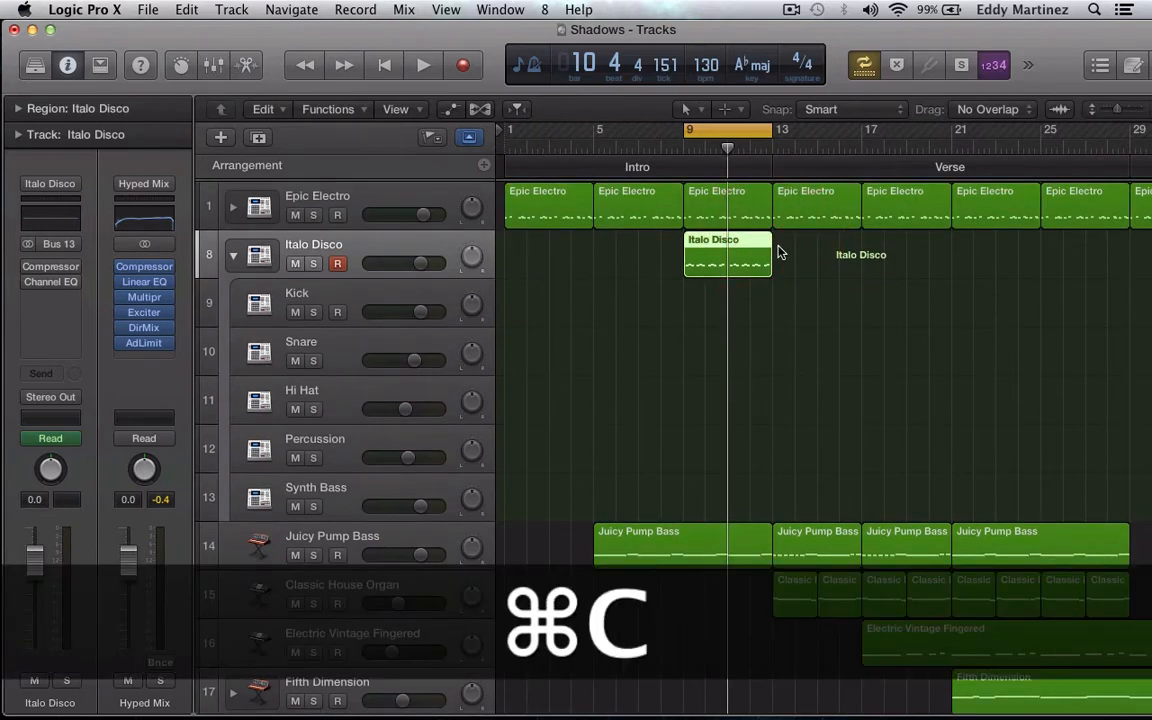
{"action": "left_click", "coordinate": [755, 252]}
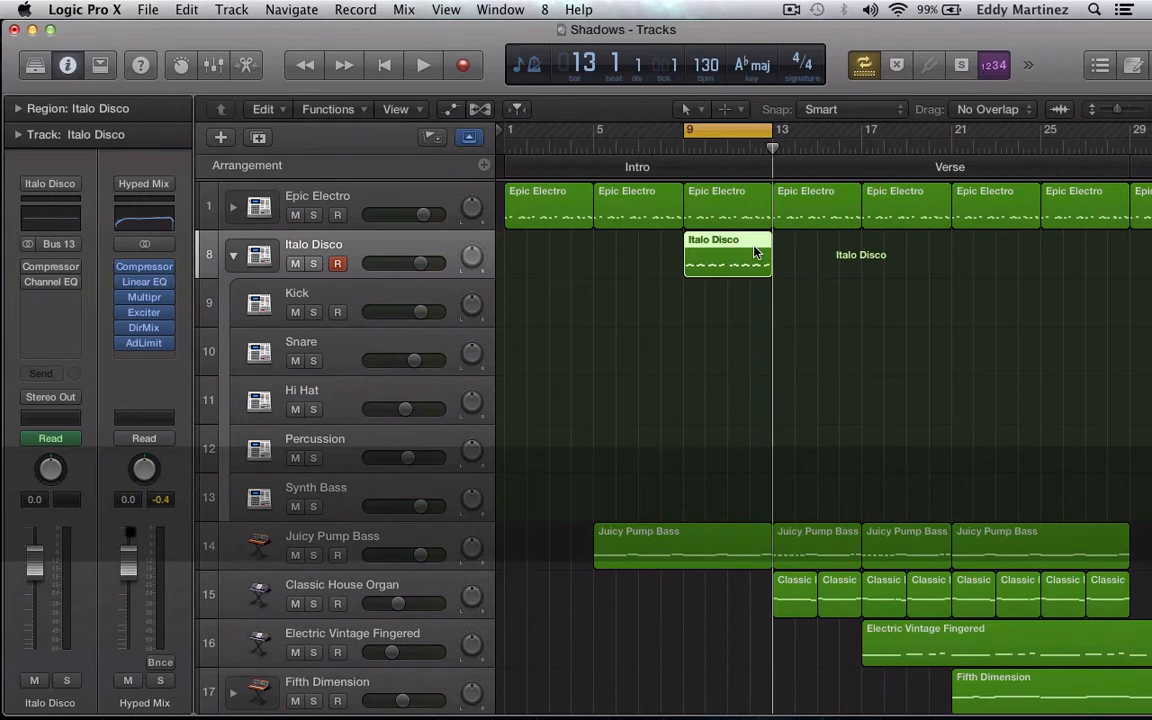
{"action": "left_click", "coordinate": [856, 72]}
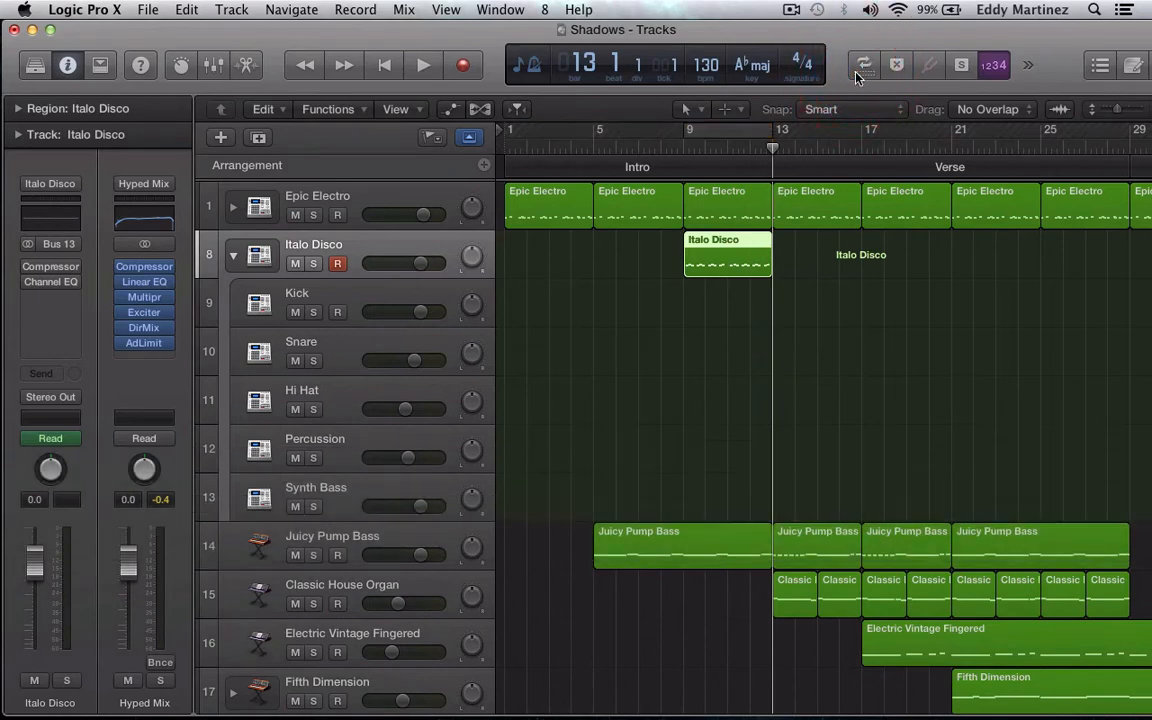
{"action": "key", "text": "super+c"}
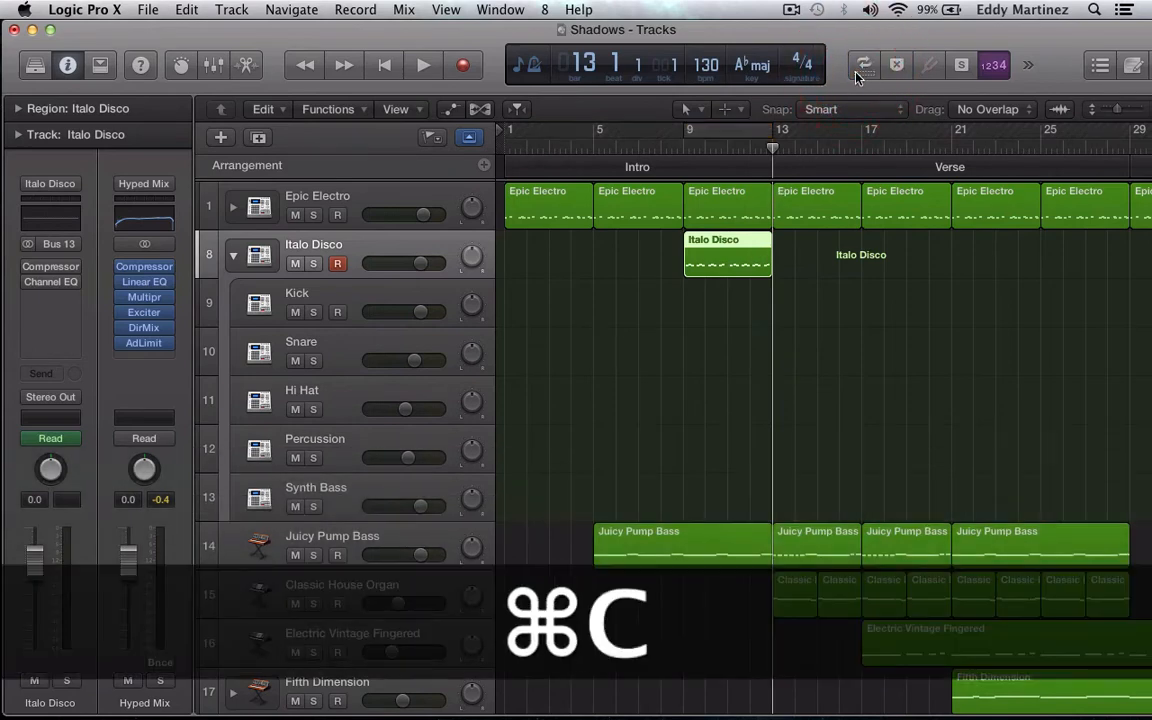
{"action": "key", "text": "super+v"}
{"action": "key", "text": "super+v"}
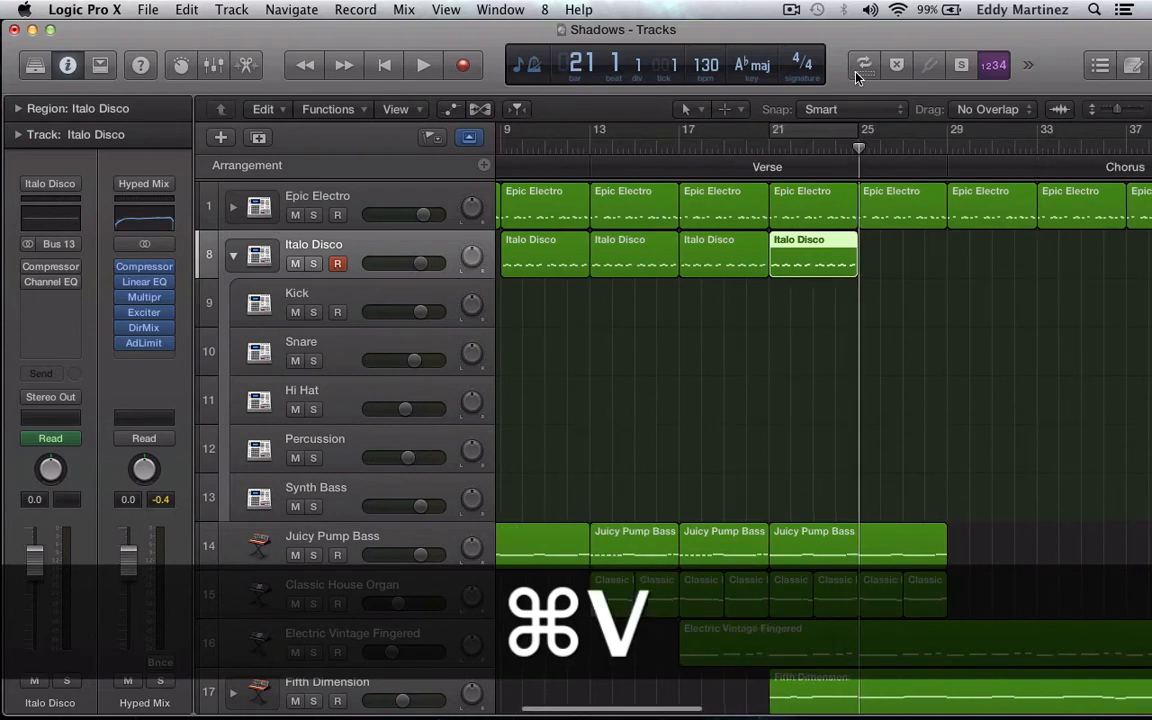
{"action": "key", "text": "super+v"}
{"action": "key", "text": "super+v"}
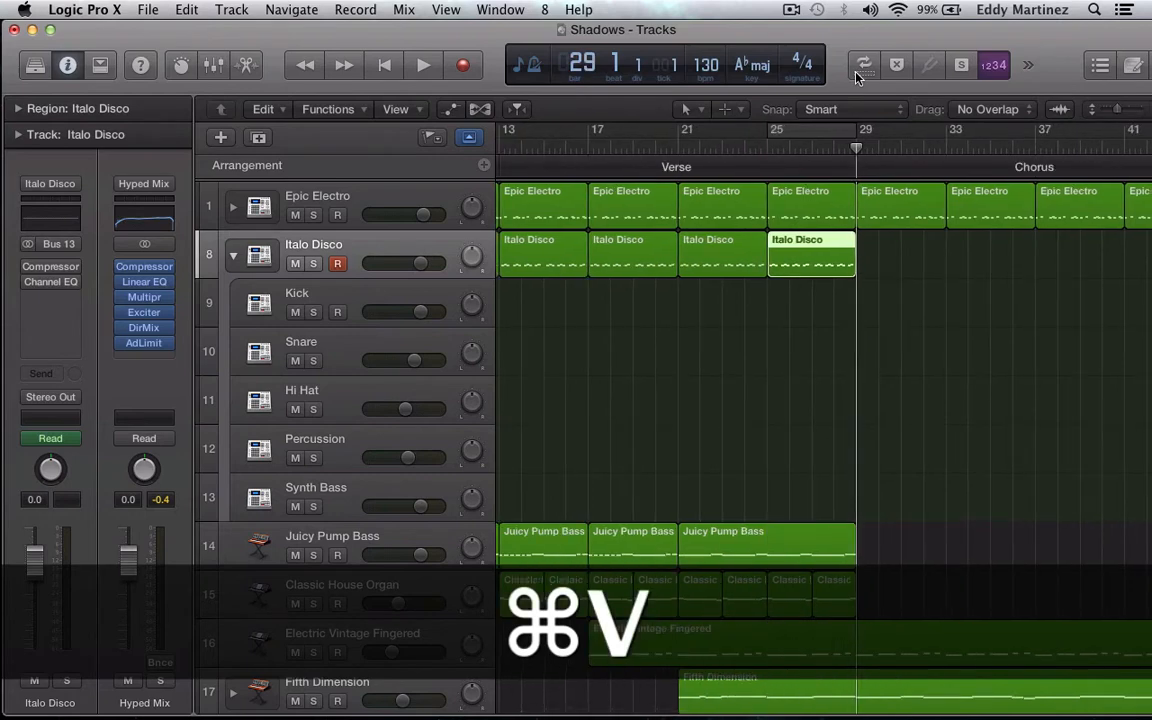
- Record a new drum pattern for the chorus on the Italo Disco track, from bar 29 to just past bar 37
{"action": "scroll", "coordinate": [922, 161], "scroll_direction": "down", "scroll_amount": 5}
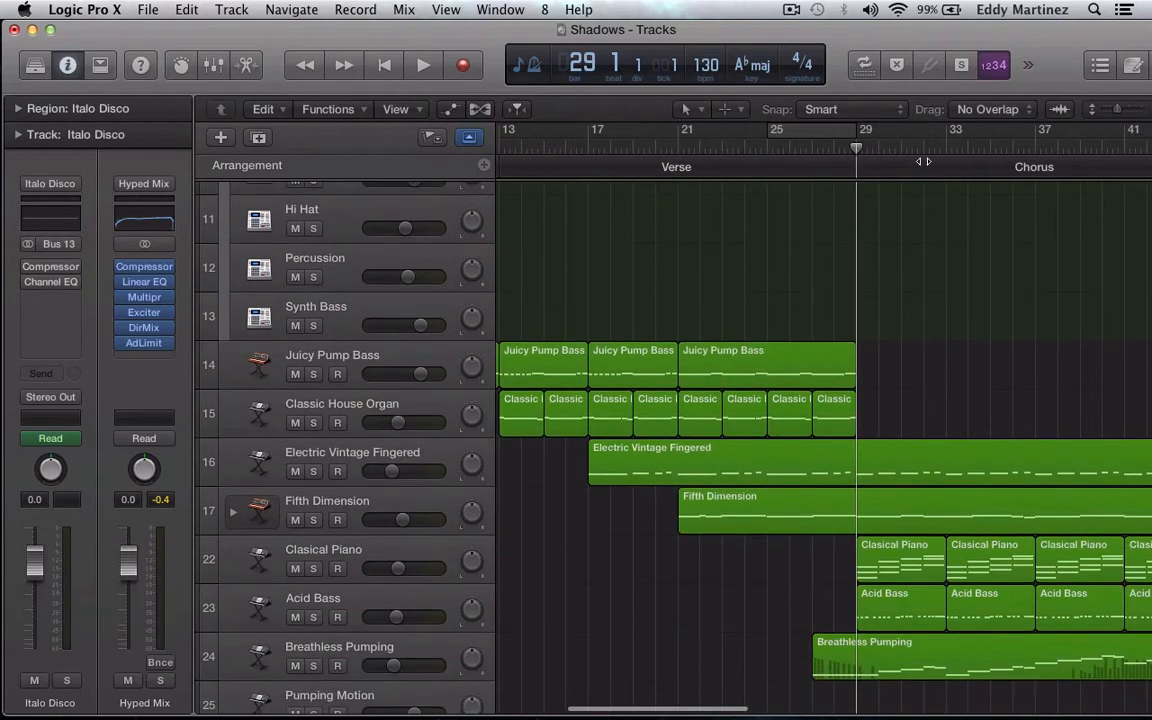
{"action": "scroll", "coordinate": [922, 161], "scroll_direction": "up", "scroll_amount": 5}
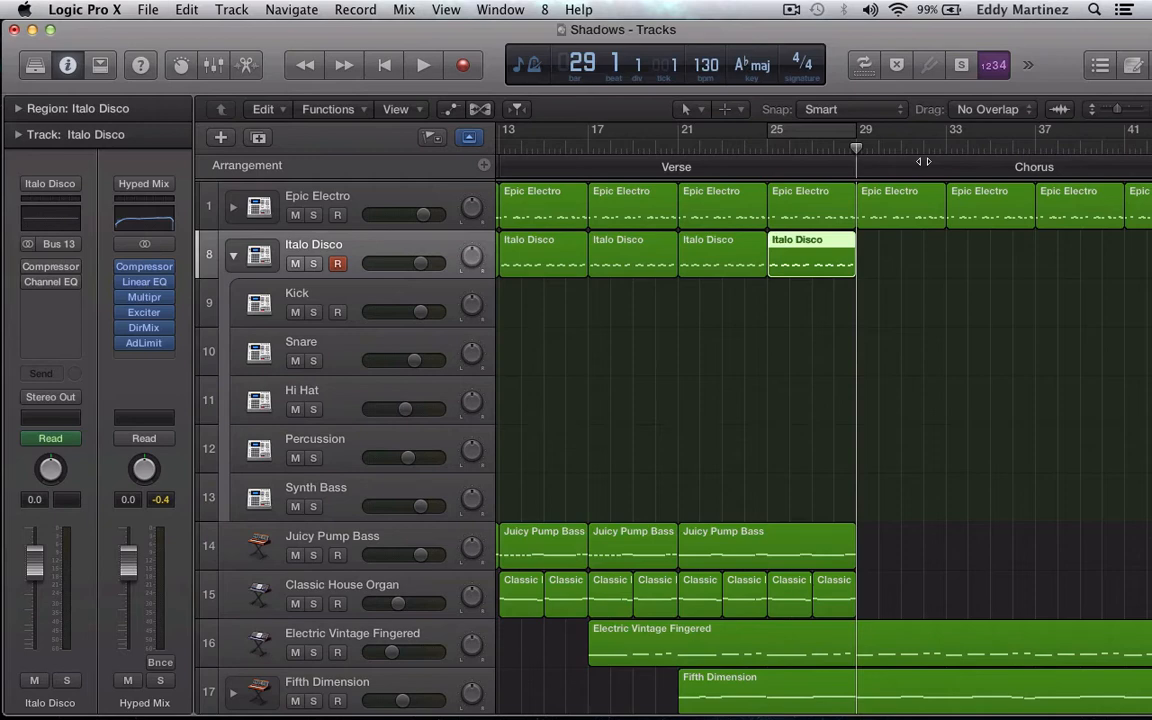
{"action": "left_click", "coordinate": [470, 66]}
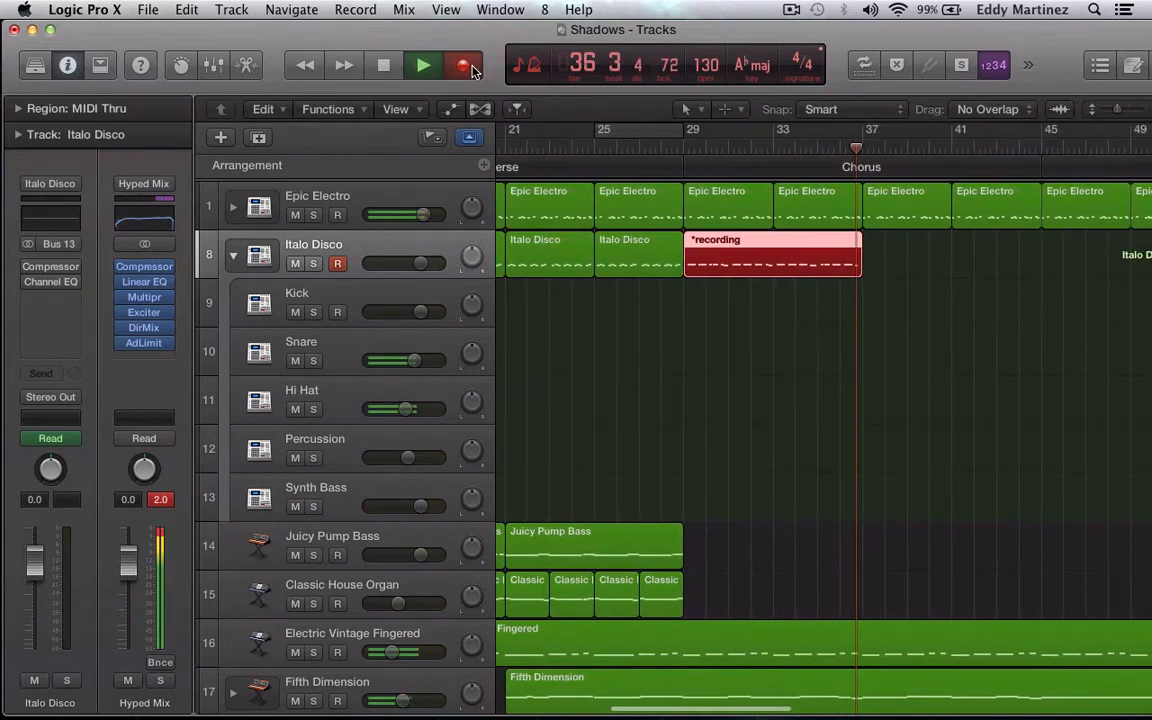
{"action": "key", "text": "space"}
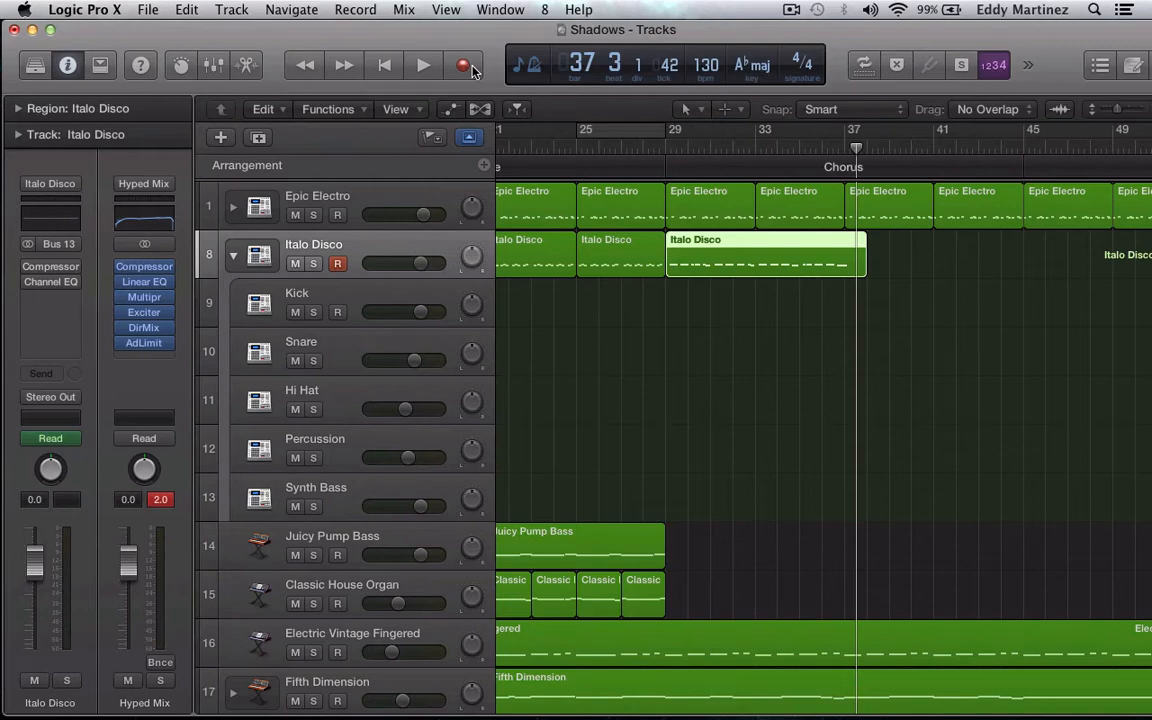
- Open the chorus Italo Disco region in the Piano Roll and delete the lowest stray note at bar 37
{"action": "double_click", "coordinate": [772, 241]}
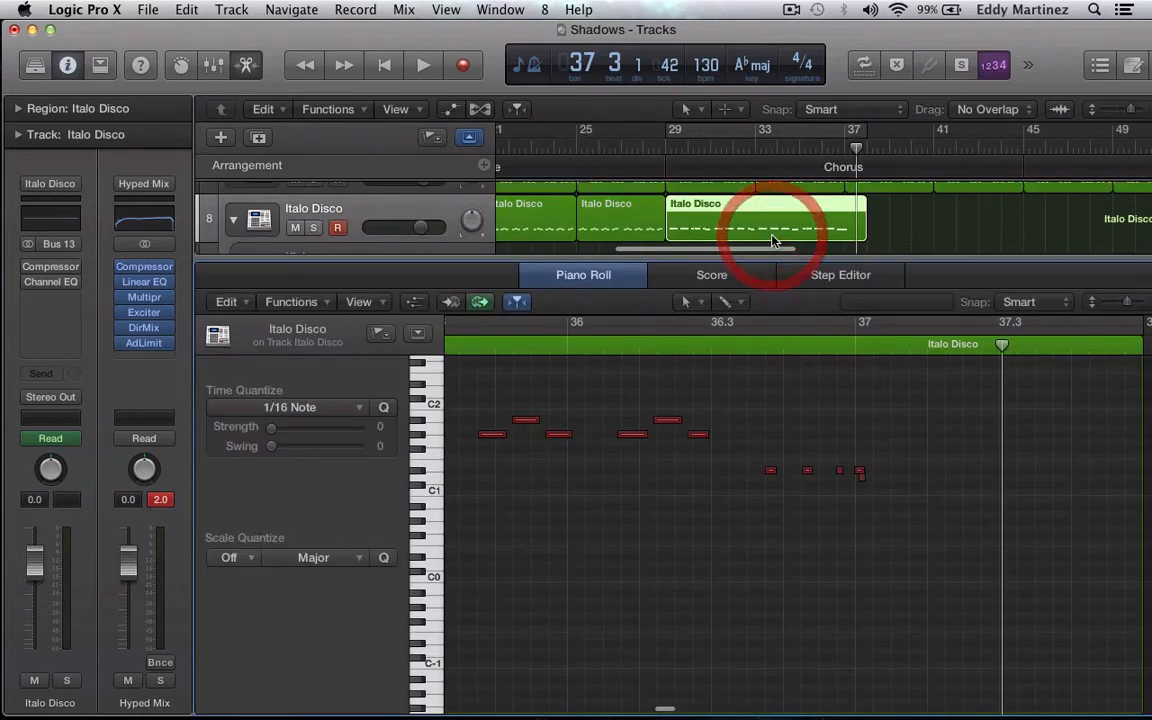
{"action": "key", "text": "p"}
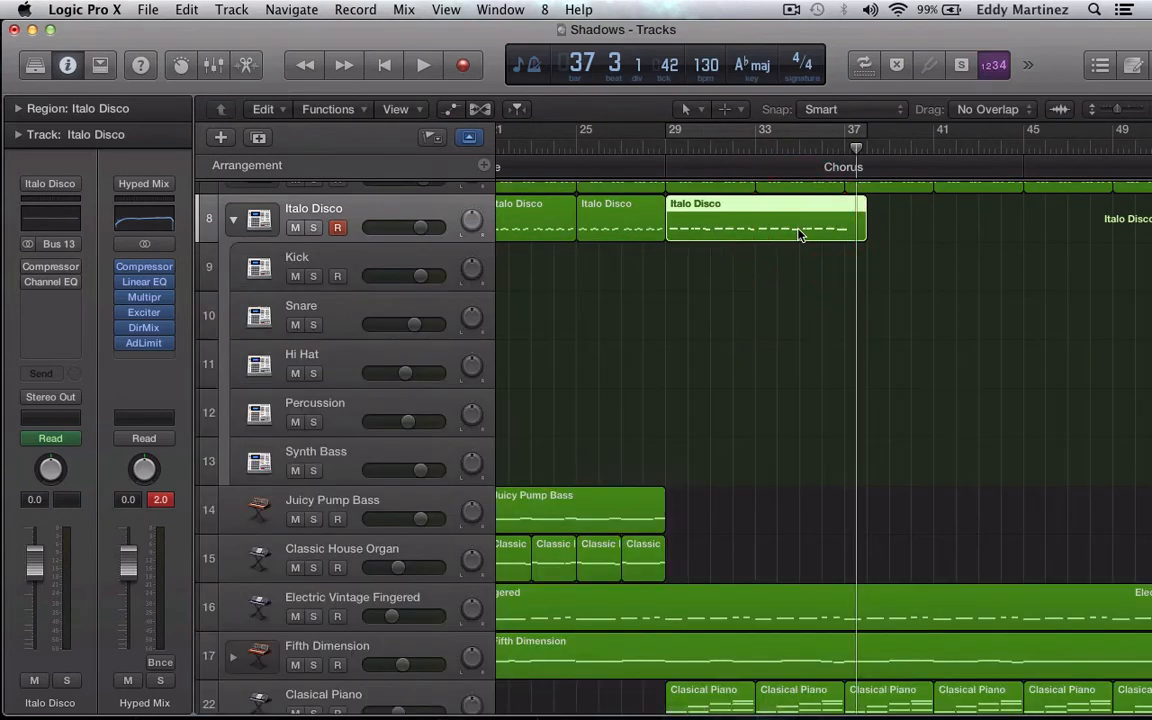
{"action": "double_click", "coordinate": [800, 230]}
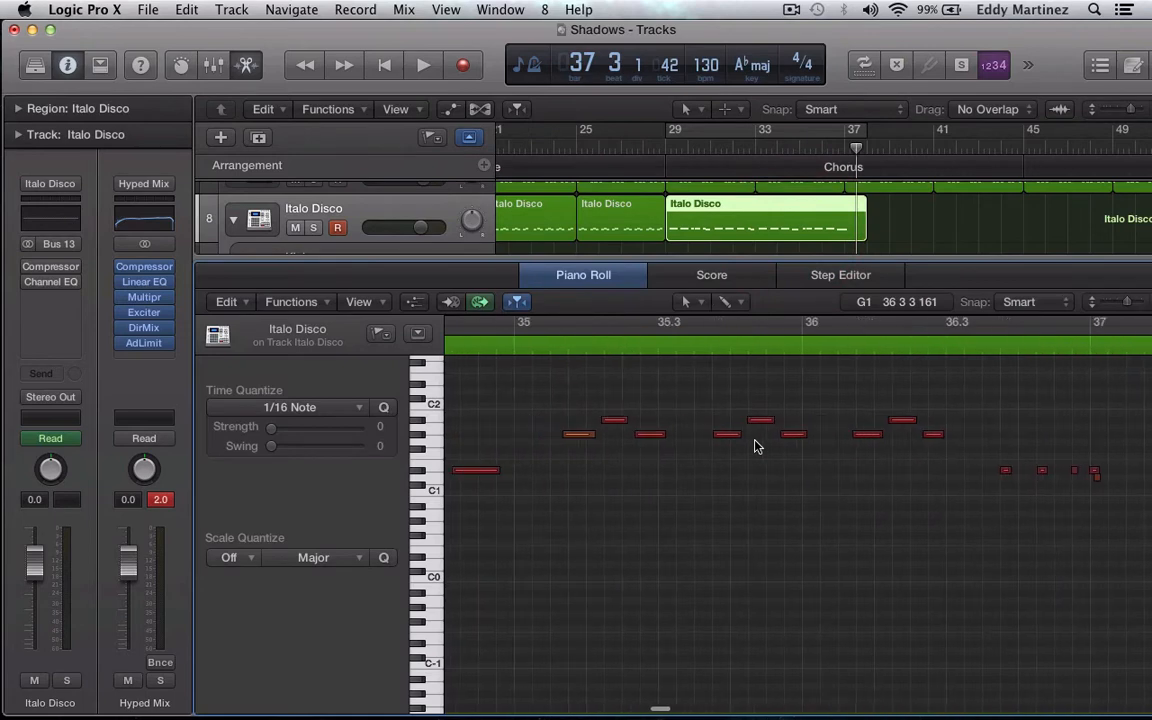
{"action": "scroll", "coordinate": [755, 447], "scroll_direction": "left", "scroll_amount": 2}
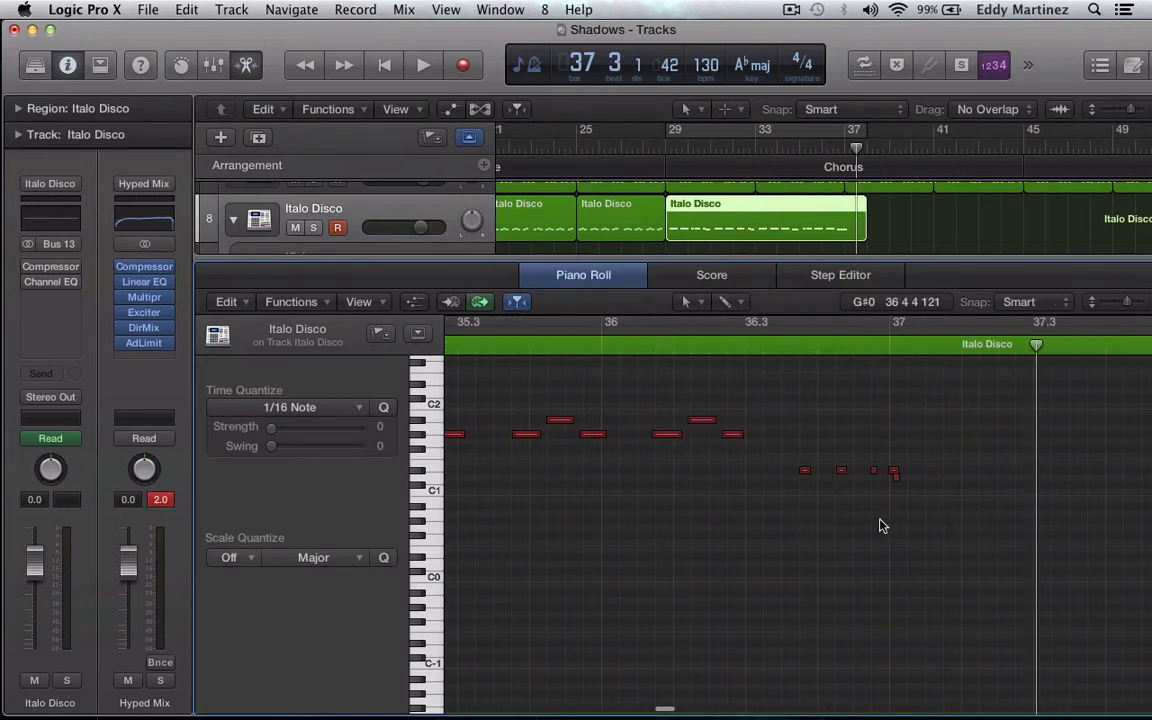
{"action": "left_click", "coordinate": [895, 478]}
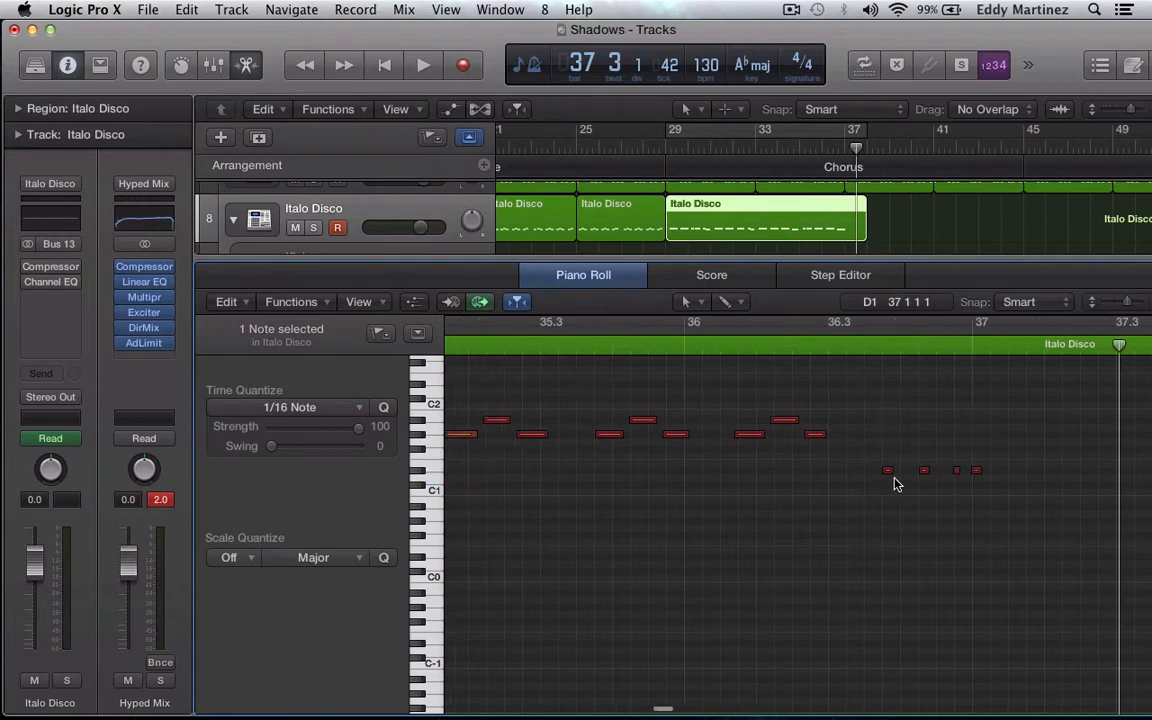
- Quantize all notes of the chorus Italo Disco region to 1/16 Note and review them along the region
{"action": "scroll", "coordinate": [896, 484], "scroll_direction": "left", "scroll_amount": 10}
{"action": "scroll", "coordinate": [896, 484], "scroll_direction": "left", "scroll_amount": 8}
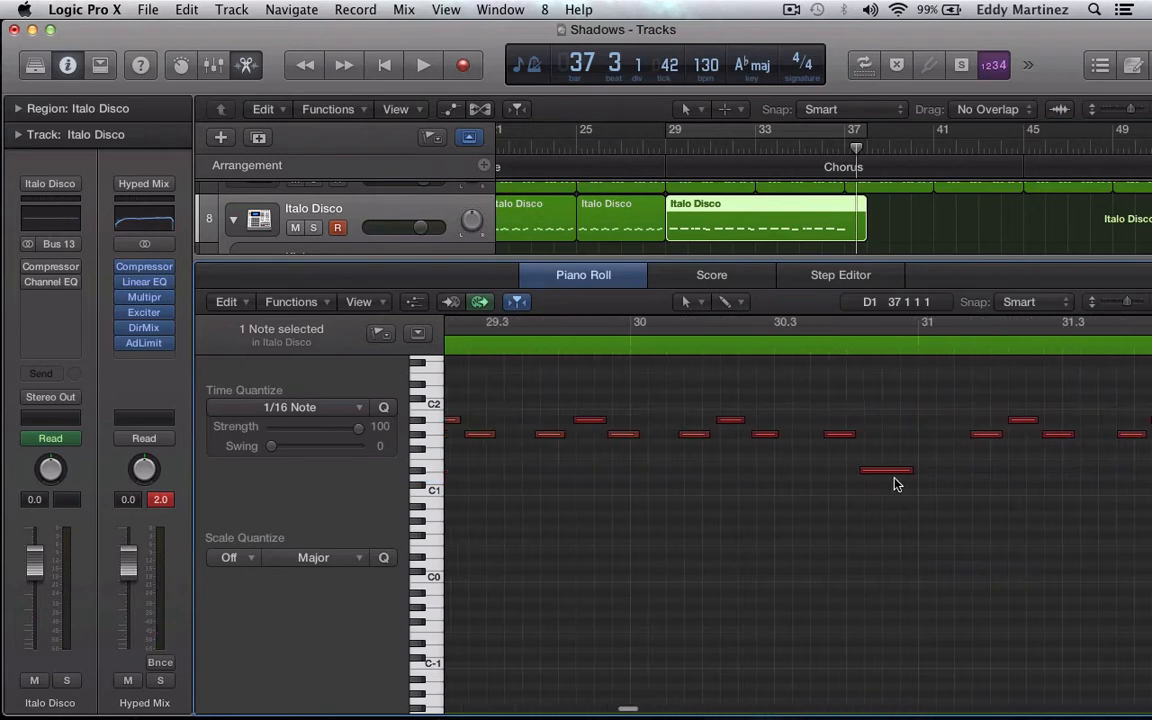
{"action": "key", "text": "super+a"}
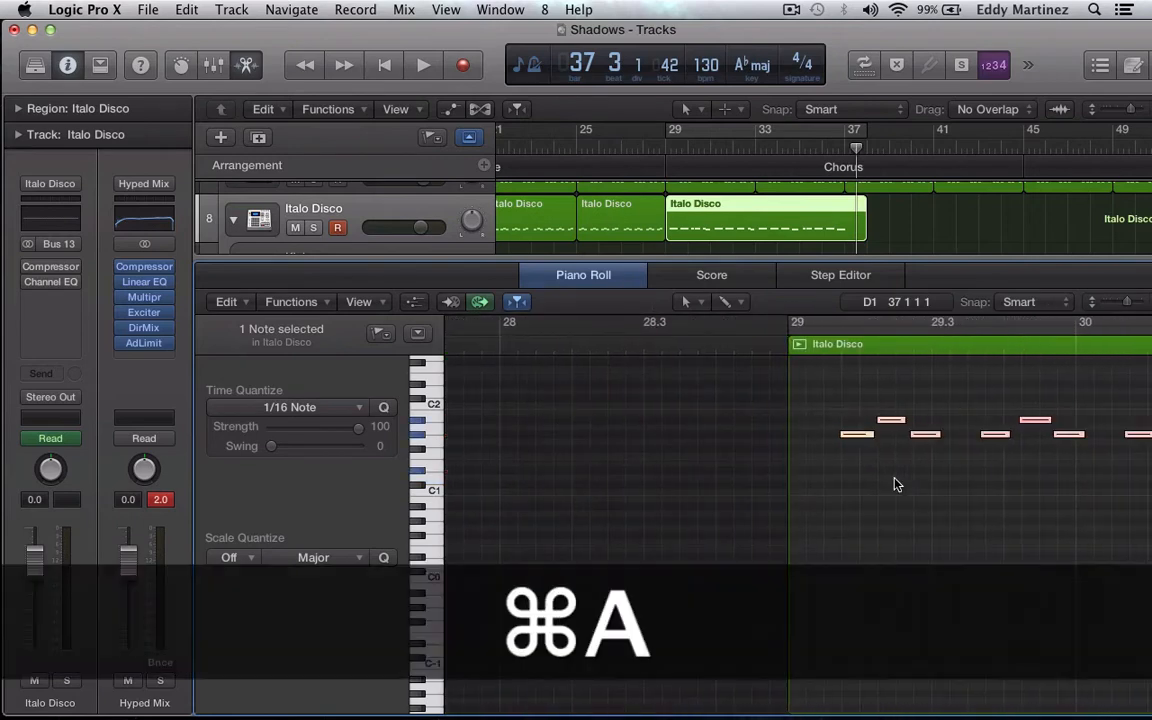
{"action": "scroll", "coordinate": [896, 484], "scroll_direction": "left", "scroll_amount": 3}
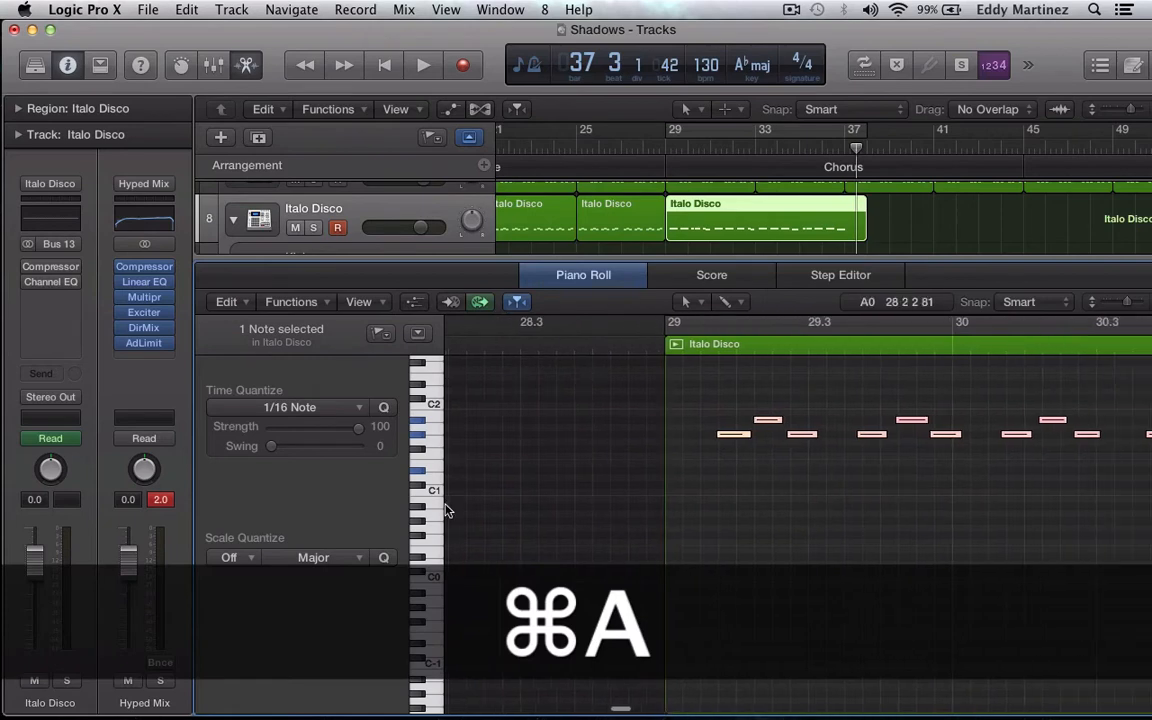
{"action": "left_click", "coordinate": [383, 407]}
{"action": "scroll", "coordinate": [773, 543], "scroll_direction": "right", "scroll_amount": 10}
{"action": "scroll", "coordinate": [773, 543], "scroll_direction": "right", "scroll_amount": 20}
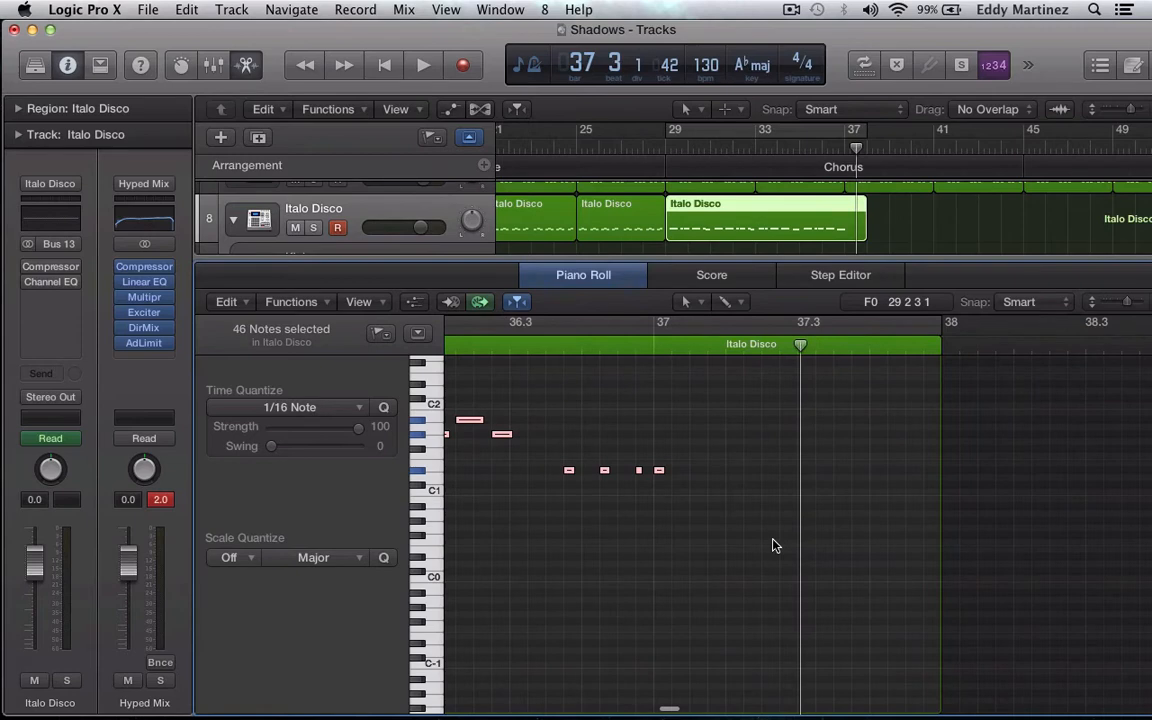
{"action": "scroll", "coordinate": [773, 545], "scroll_direction": "left", "scroll_amount": 4}
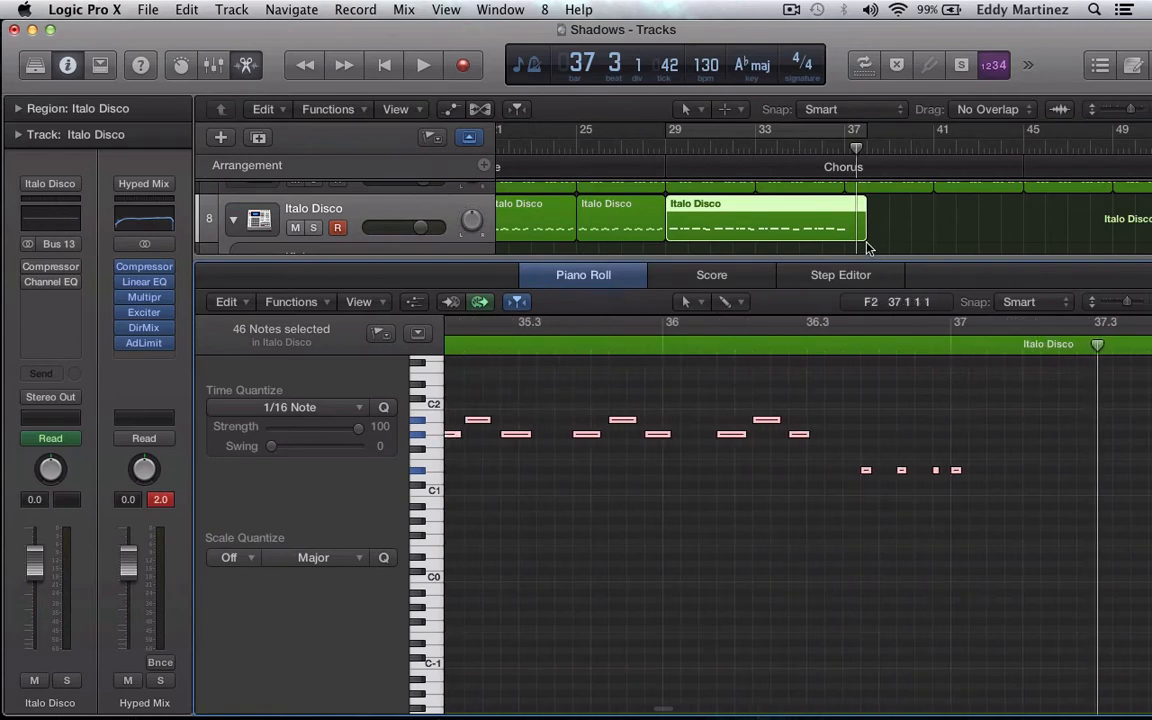
{"action": "scroll", "coordinate": [733, 507], "scroll_direction": "left", "scroll_amount": 14}
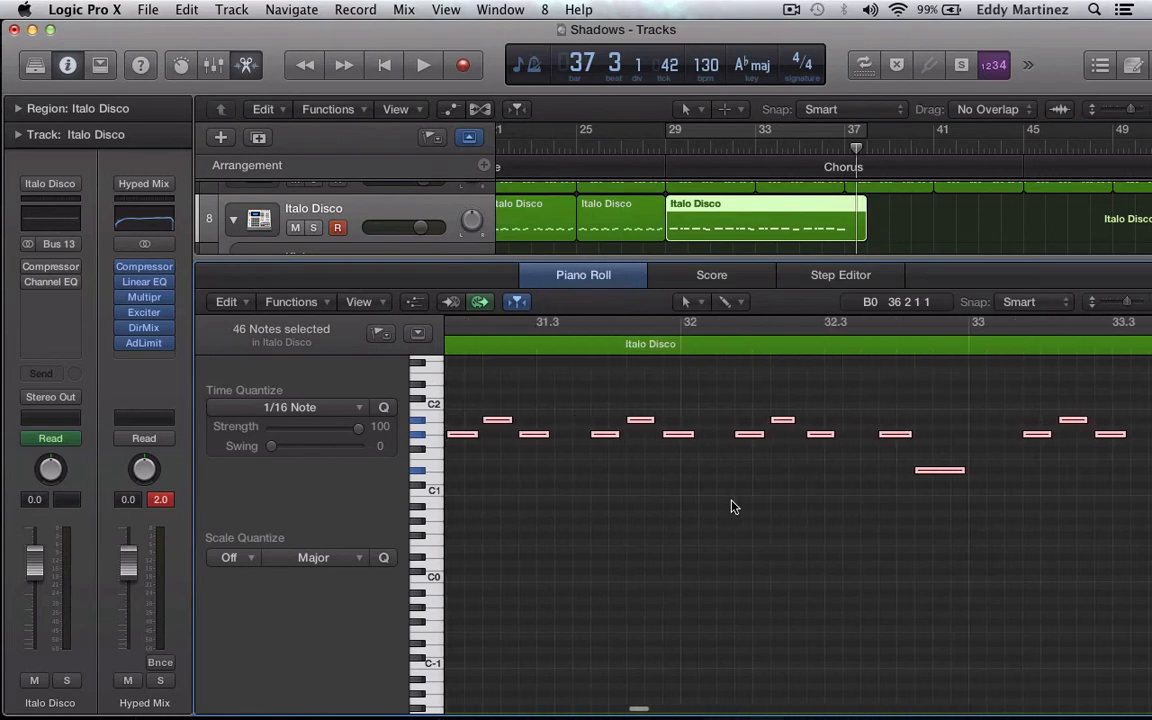
- Cycle and play the chorus Italo Disco region from bar 29, and move all its notes a sixteenth note earlier
{"action": "scroll", "coordinate": [731, 507], "scroll_direction": "left", "scroll_amount": 7}
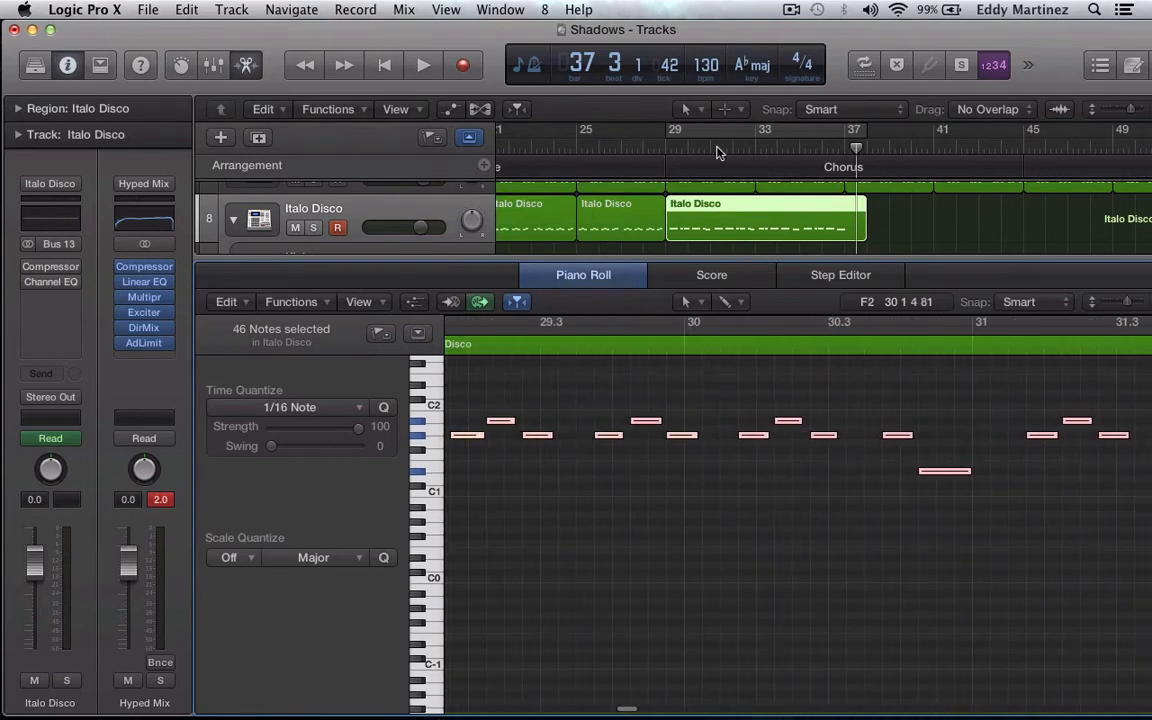
{"action": "left_click", "coordinate": [708, 132]}
{"action": "key", "text": "Return"}
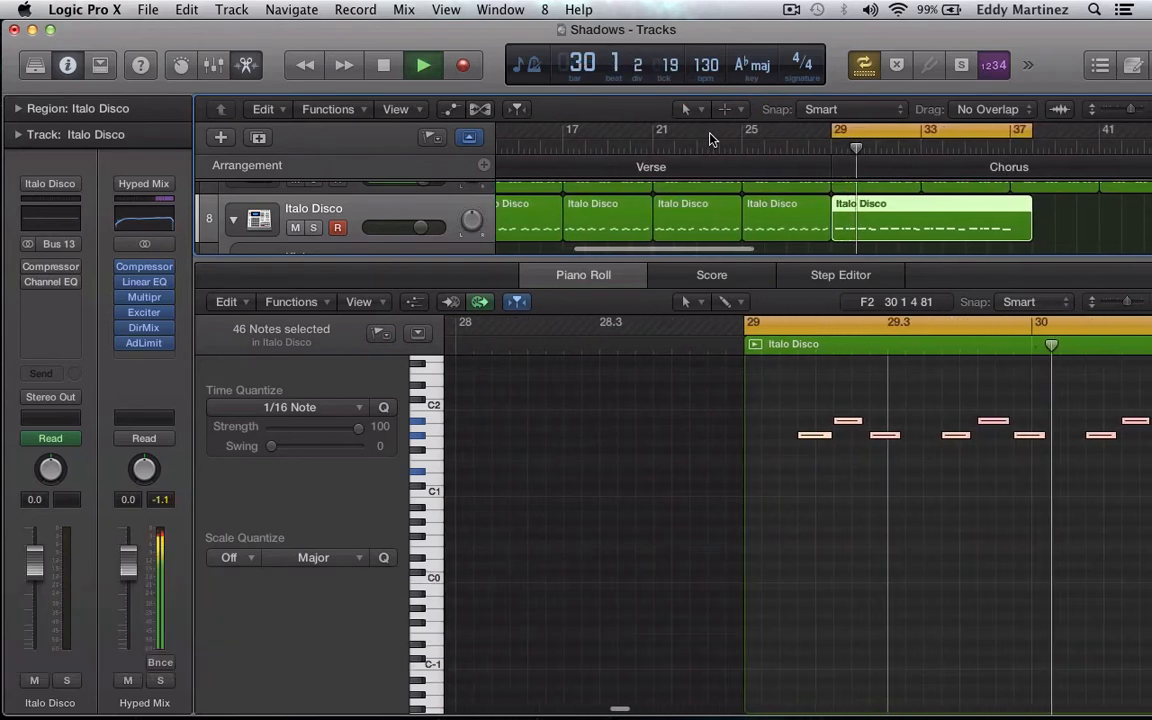
{"action": "key", "text": "space"}
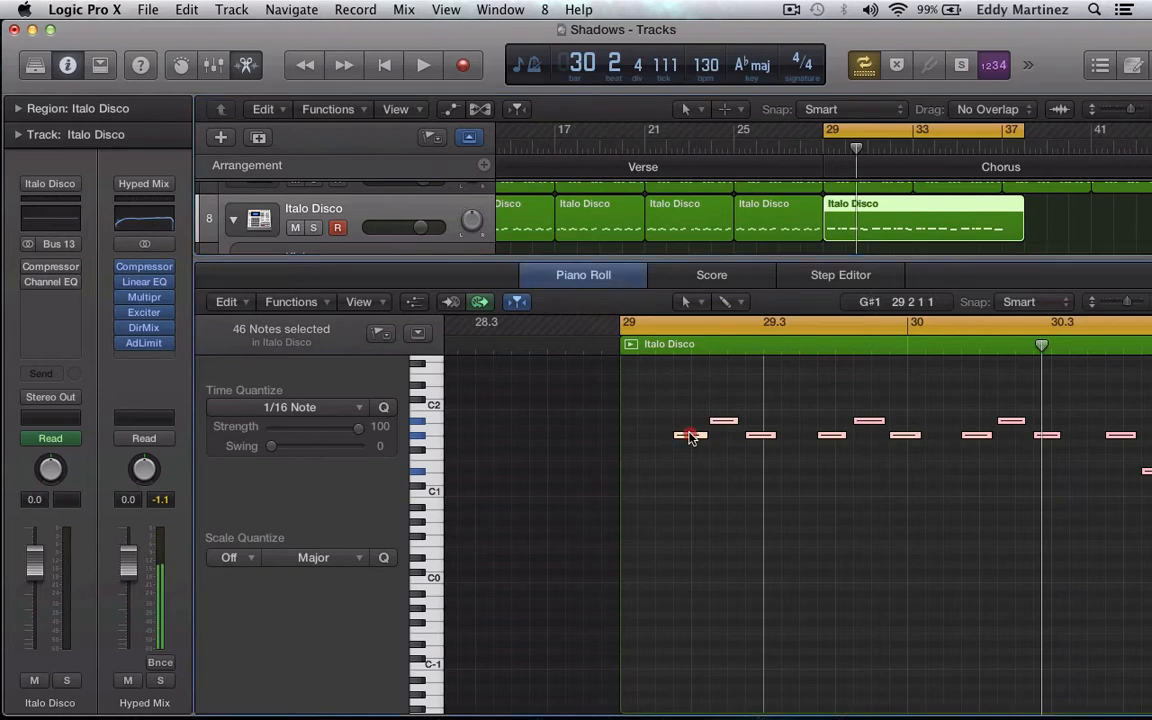
{"action": "left_click_drag", "start_coordinate": [688, 434], "coordinate": [674, 436]}
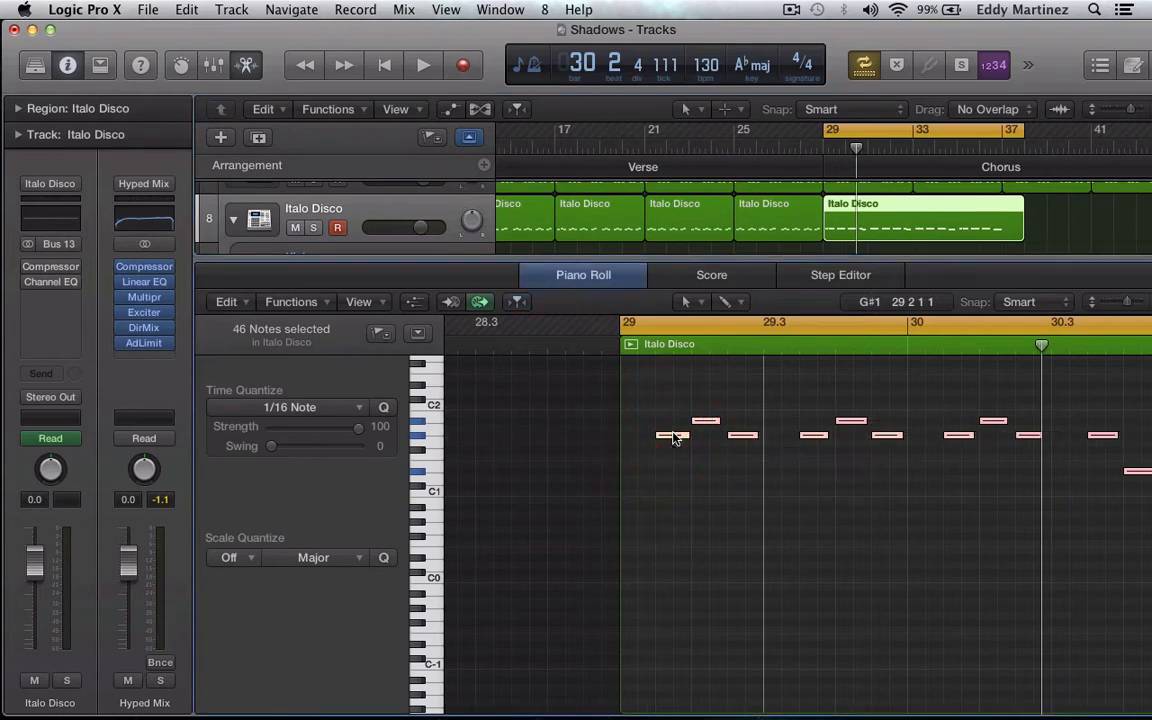
- Play the shifted chorus pattern from bar 29 until just past bar 37 to check its timing
{"action": "key", "text": "Return"}
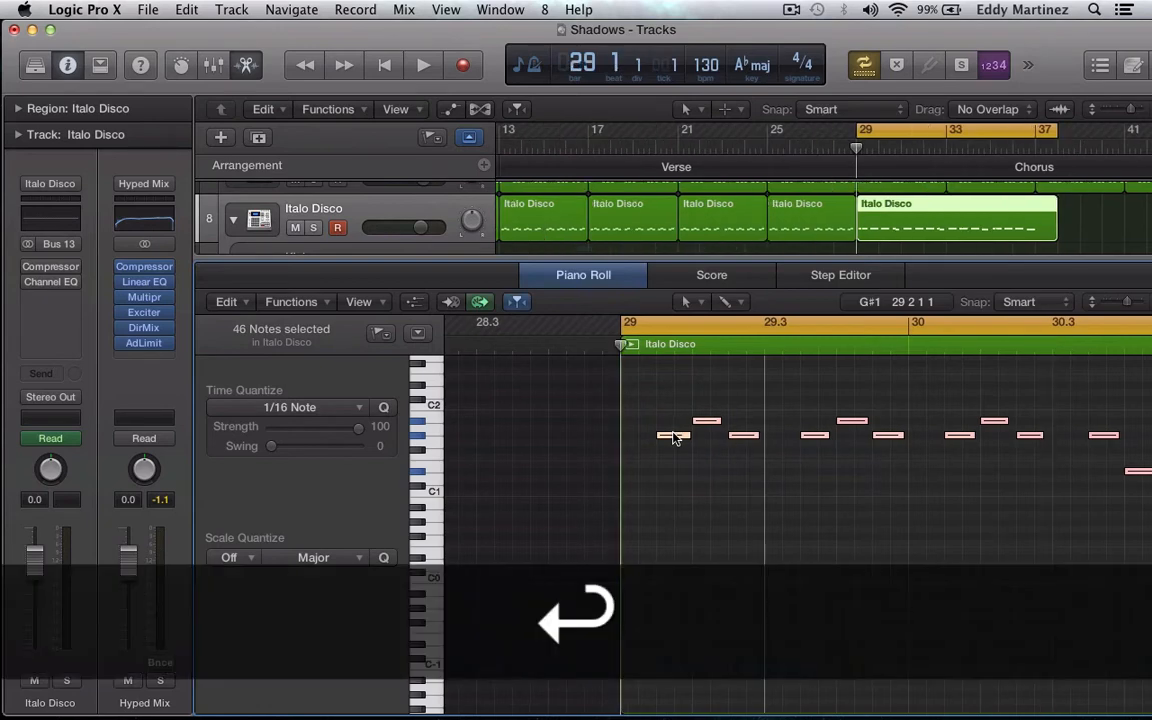
{"action": "key", "text": "space"}
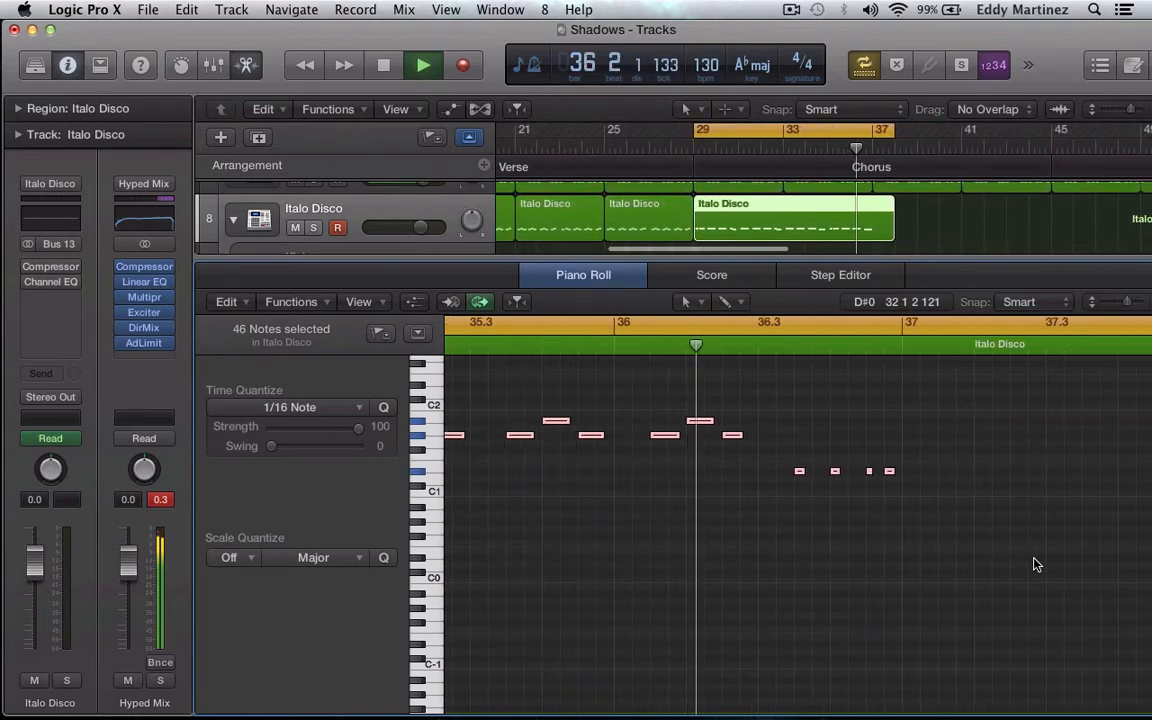
{"action": "key", "text": "space"}
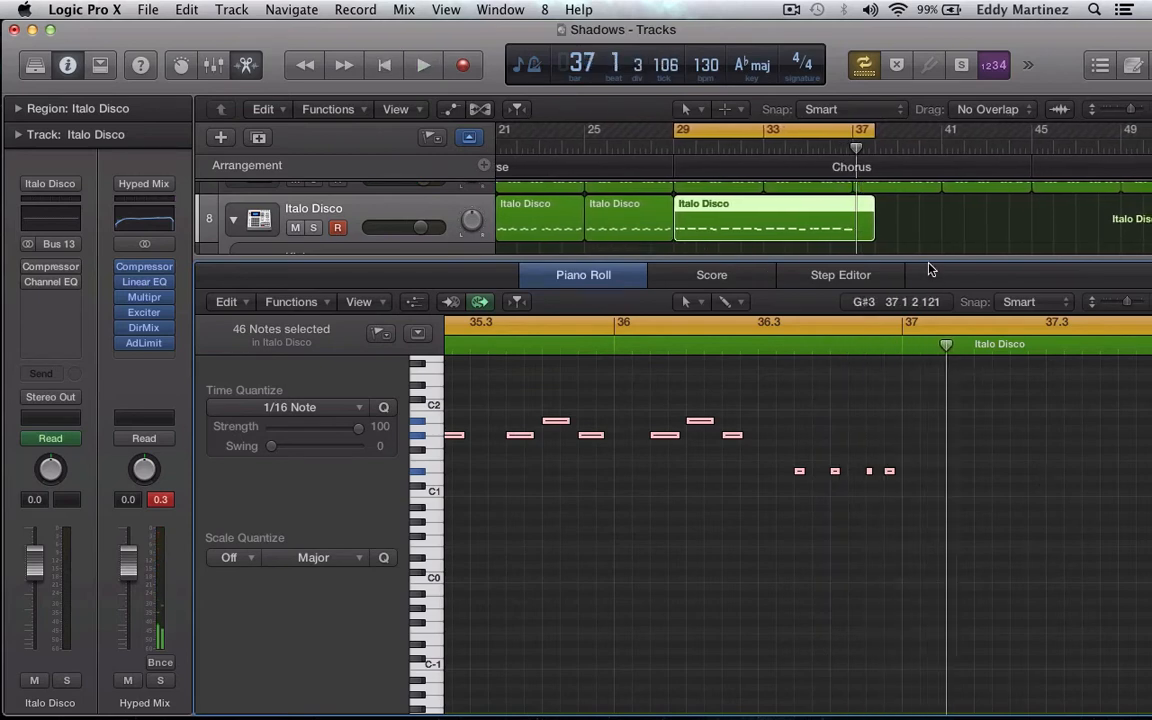
- Place the playhead at bar 37 and trim the end of the chorus Italo Disco region to it
{"action": "key", "text": "comma"}
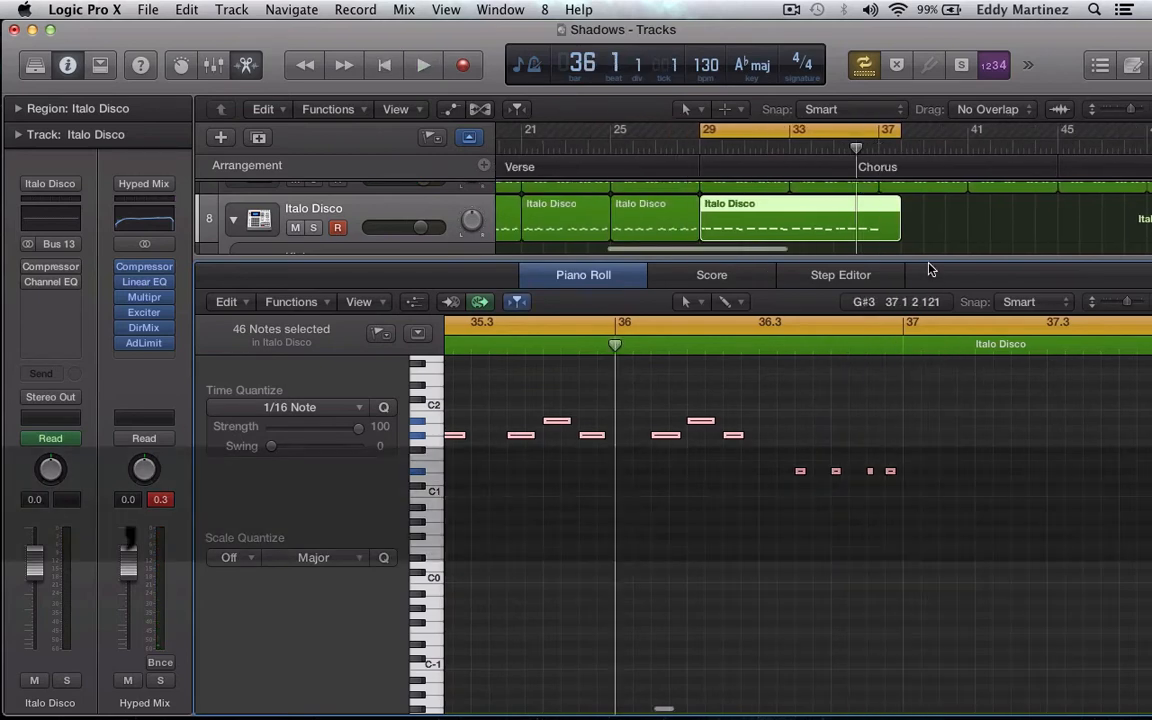
{"action": "key", "text": "period"}
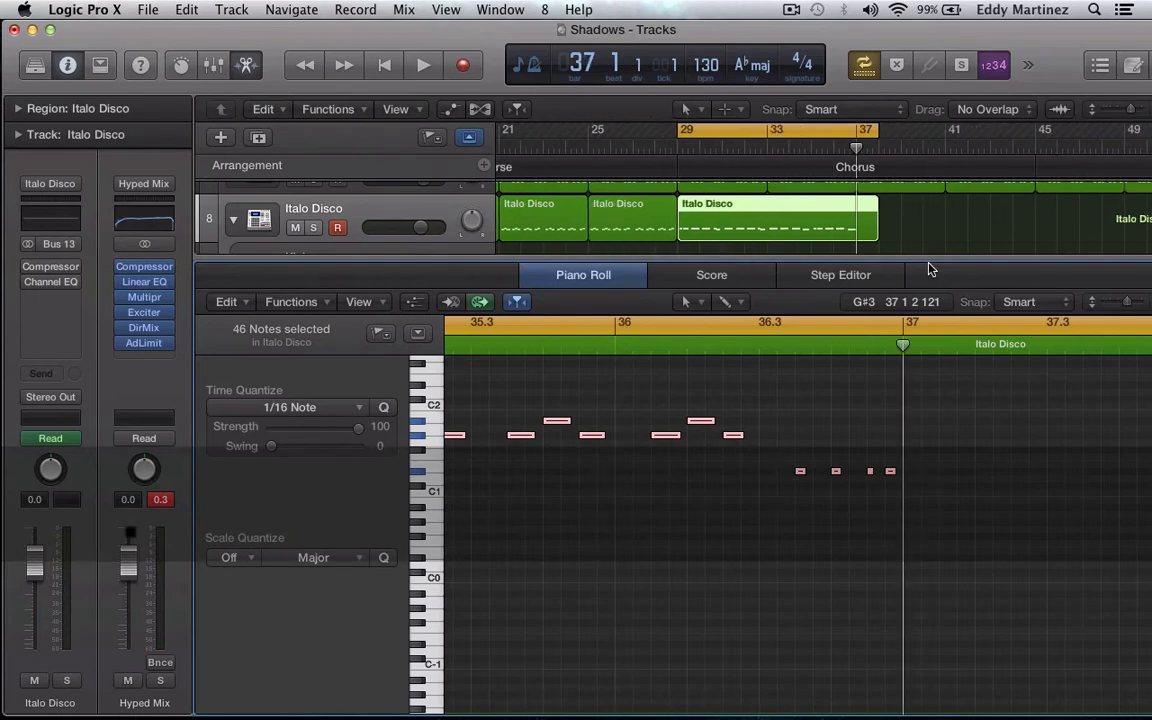
{"action": "left_click_drag", "start_coordinate": [874, 234], "coordinate": [856, 232]}
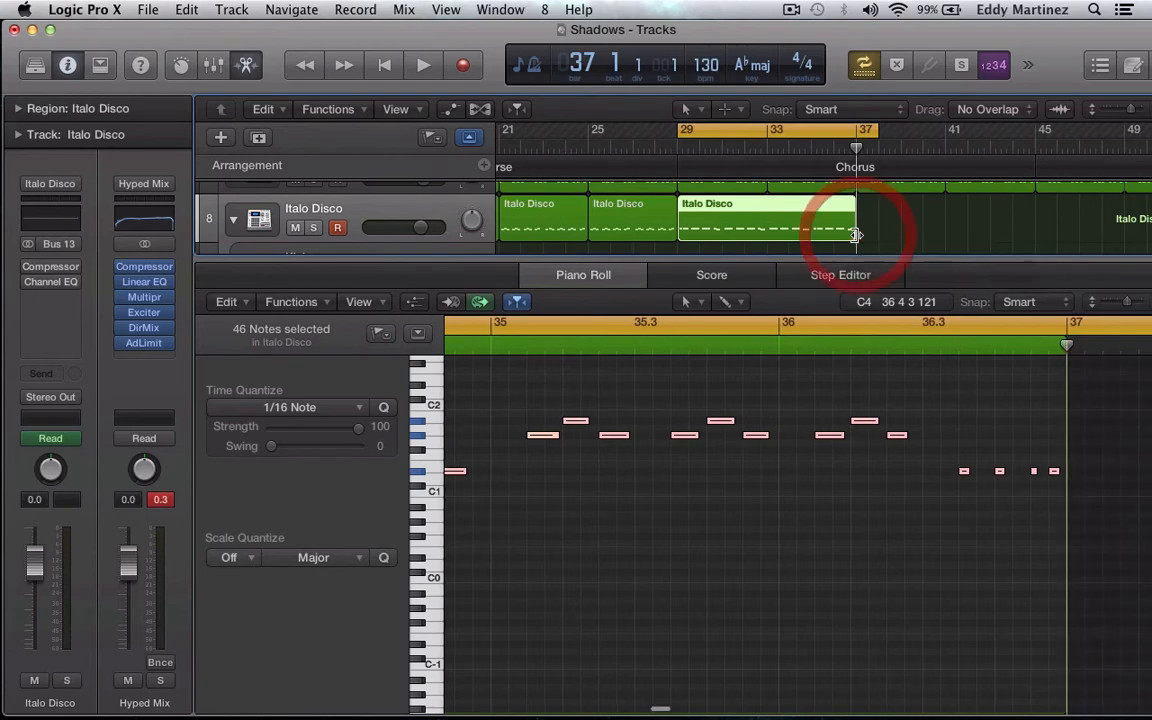
- Close the Piano Roll, copy the chorus Italo Disco region and paste it three times back to back from bar 37 to bar 61
{"action": "left_click", "coordinate": [792, 208]}
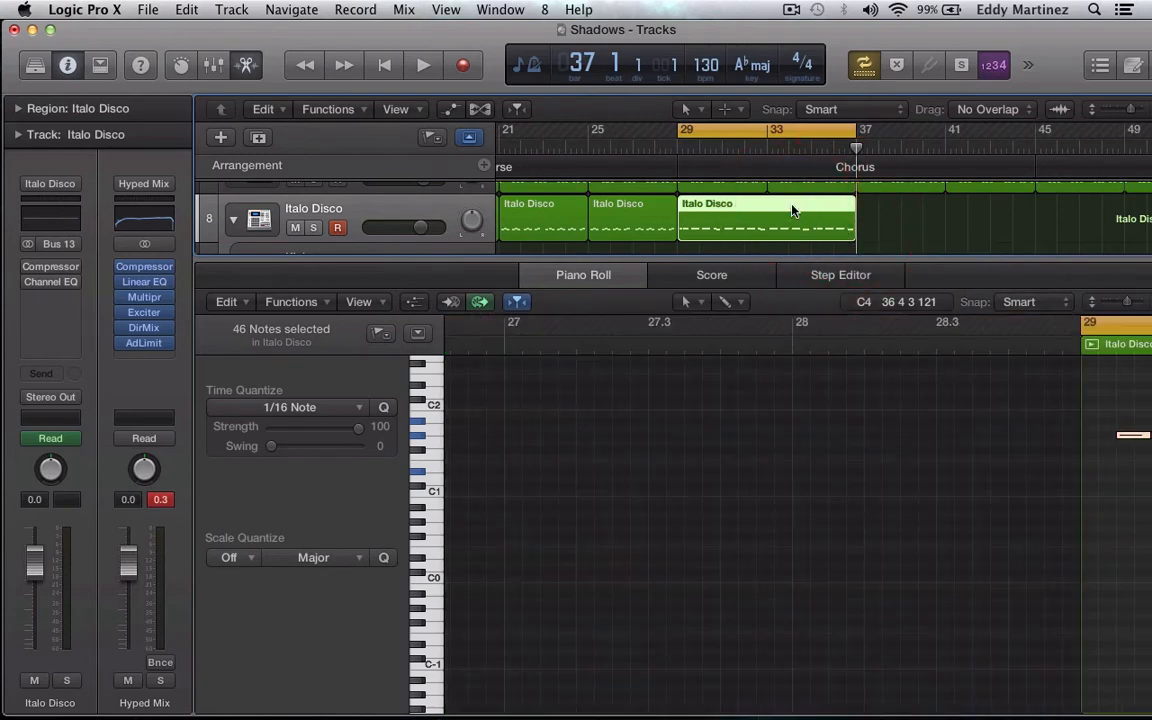
{"action": "key", "text": "super+c"}
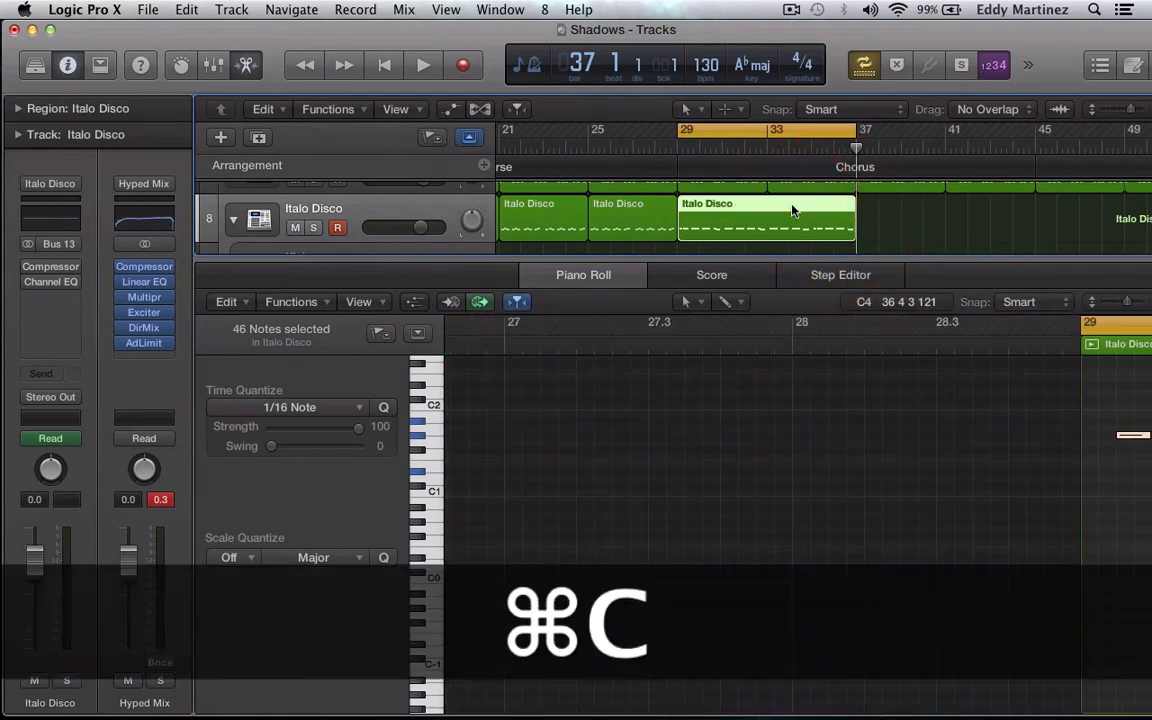
{"action": "left_click", "coordinate": [557, 269]}
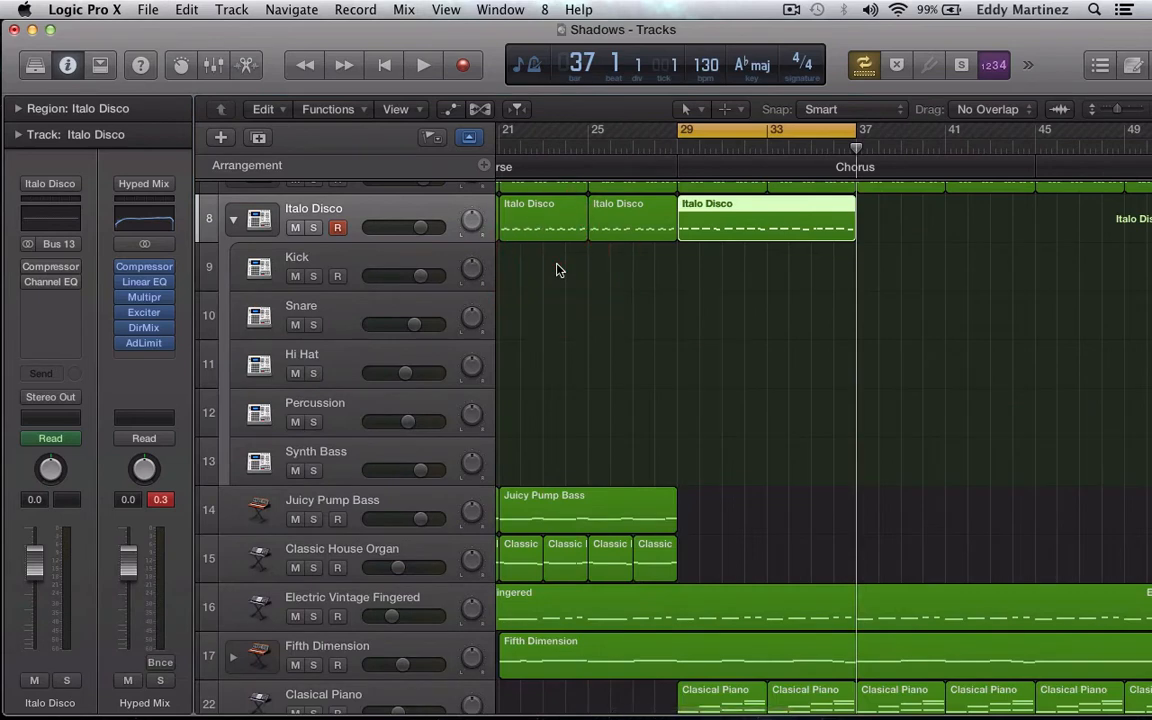
{"action": "key", "text": "super+c"}
{"action": "key", "text": "super+v"}
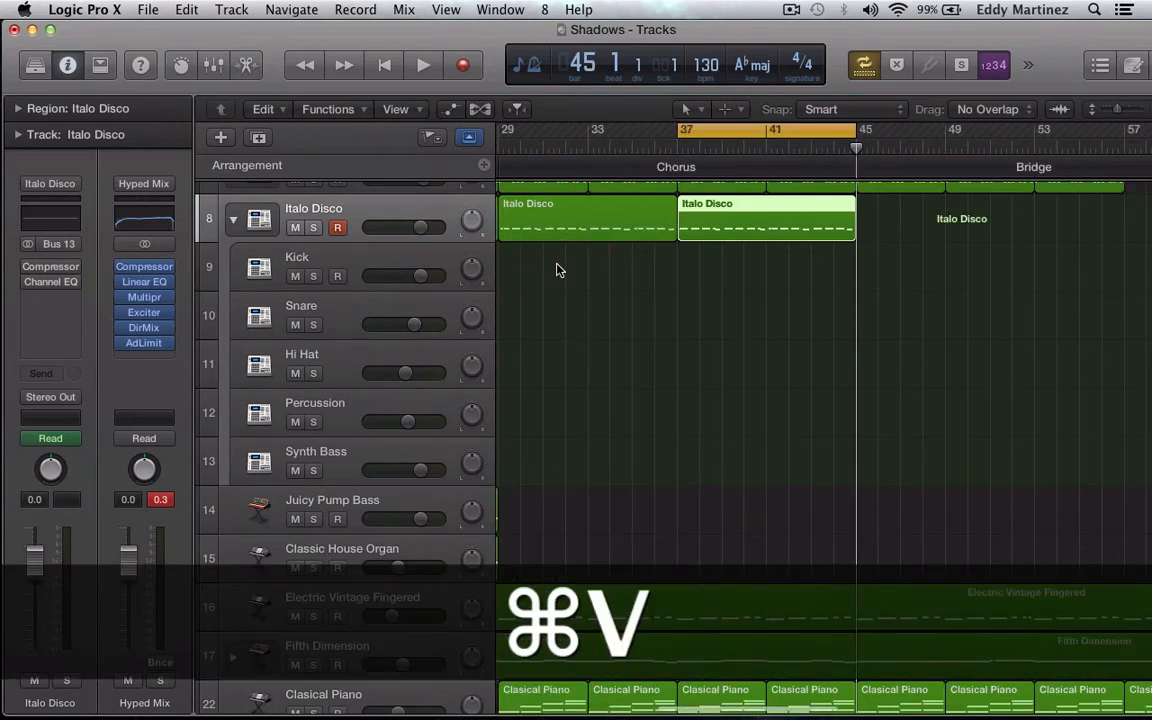
{"action": "key", "text": "super+v"}
{"action": "key", "text": "super+v"}
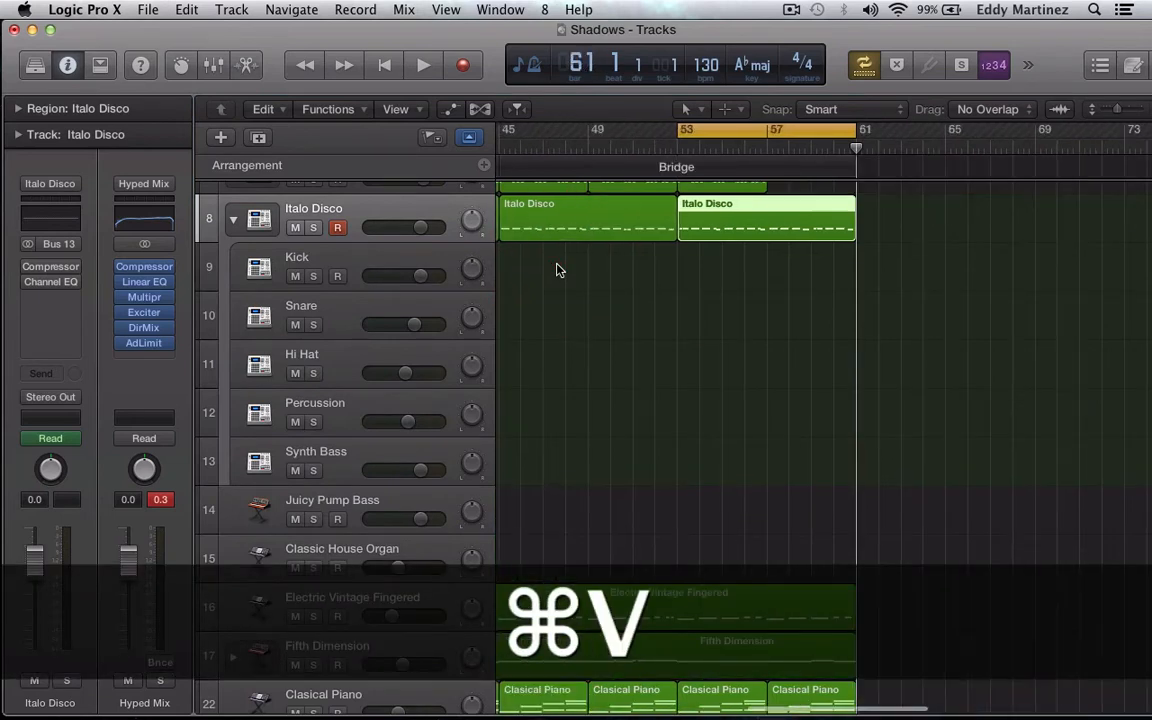
- Split the last Italo Disco region at bar 57 and delete the part from bar 57 to bar 61
{"action": "left_click", "coordinate": [853, 250]}
{"action": "left_click", "coordinate": [851, 208]}
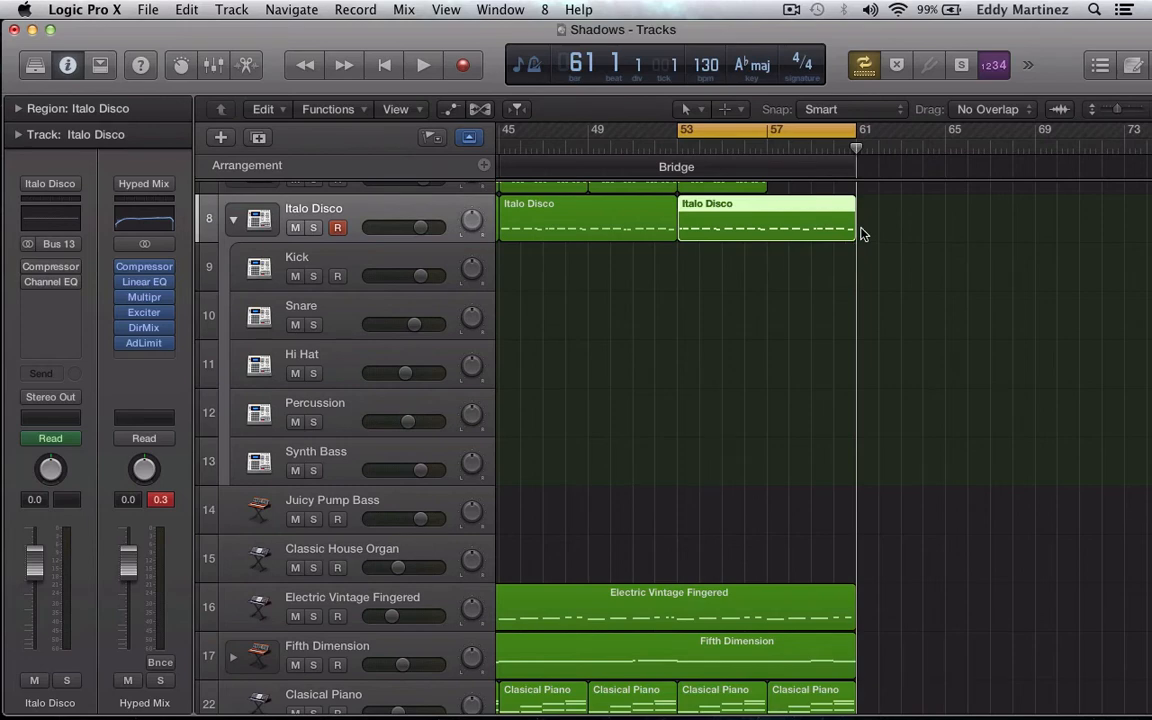
{"action": "key", "text": "comma"}
{"action": "key", "text": "comma"}
{"action": "key", "text": "comma"}
{"action": "key", "text": "comma"}
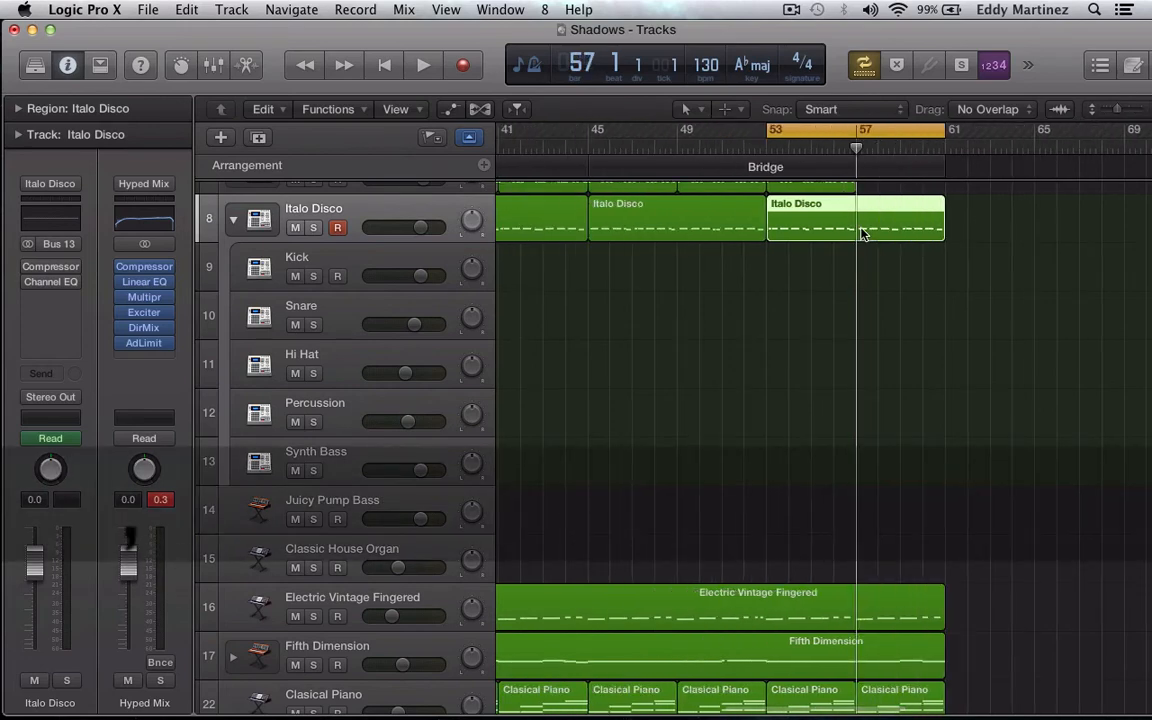
{"action": "key", "text": "super+t"}
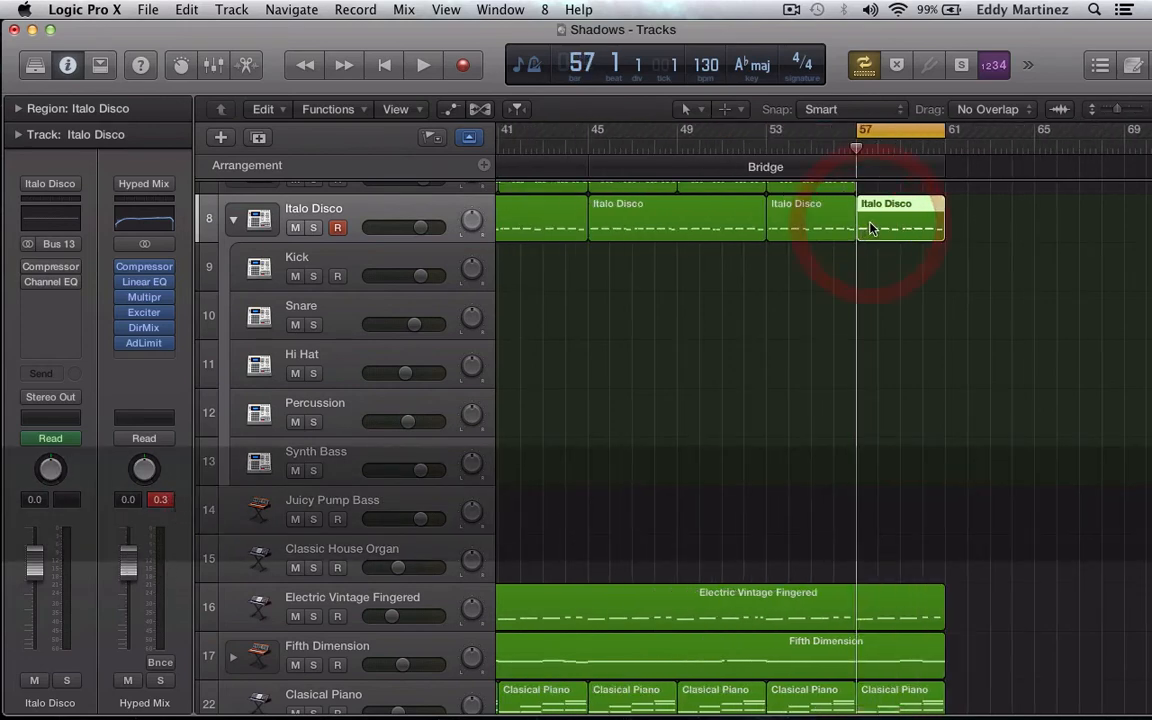
{"action": "key", "text": "Delete"}
- Turn off cycle mode and move the playhead back to bar 17 in the verse
{"action": "scroll", "coordinate": [870, 229], "scroll_direction": "up", "scroll_amount": 1}
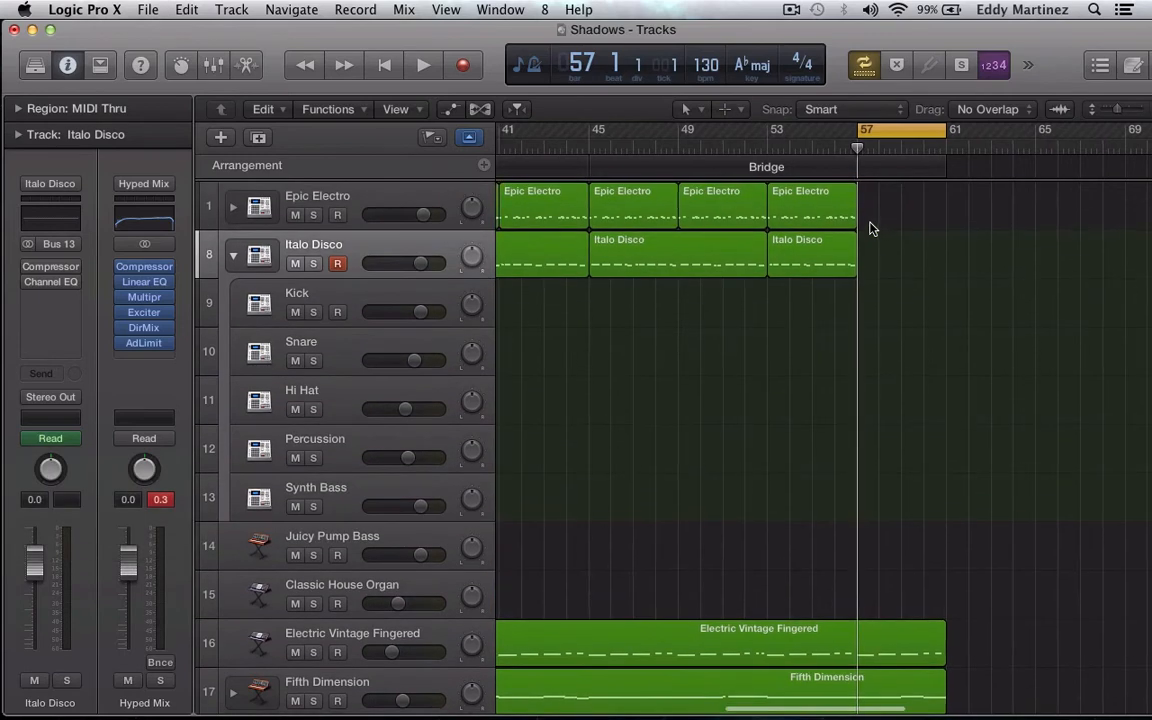
{"action": "scroll", "coordinate": [870, 229], "scroll_direction": "down", "scroll_amount": 2}
{"action": "scroll", "coordinate": [870, 229], "scroll_direction": "up", "scroll_amount": 2}
{"action": "scroll", "coordinate": [870, 229], "scroll_direction": "left", "scroll_amount": 10}
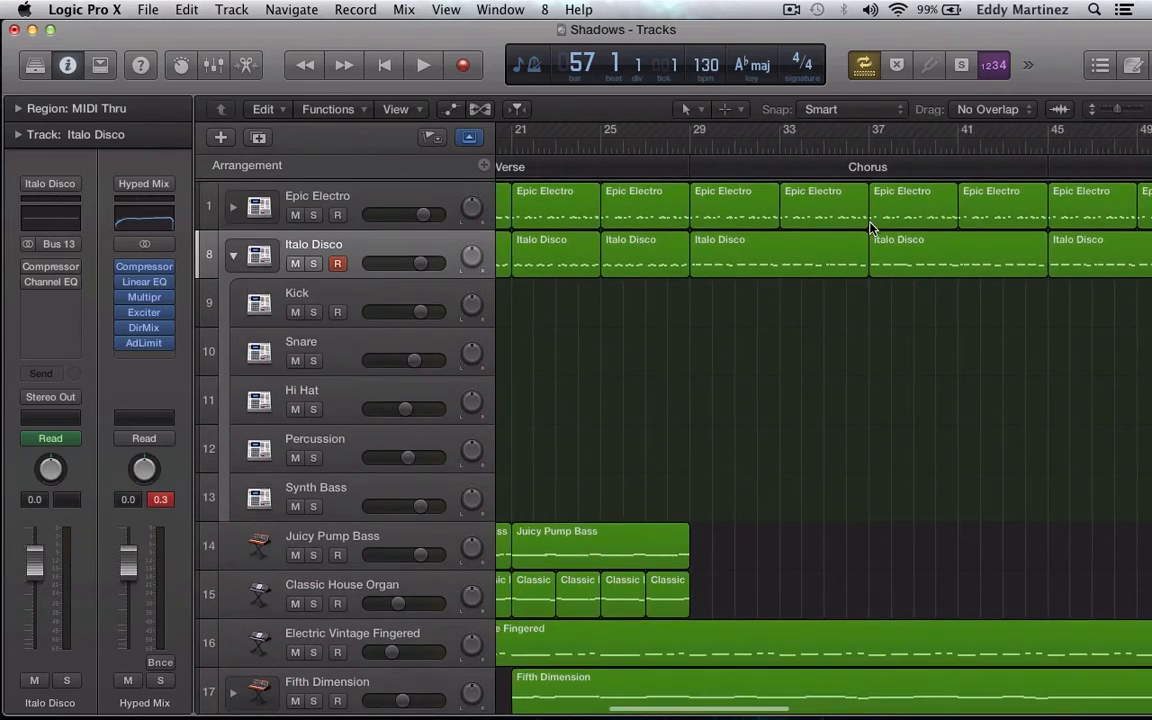
{"action": "left_click", "coordinate": [750, 373]}
{"action": "scroll", "coordinate": [779, 328], "scroll_direction": "left", "scroll_amount": 6}
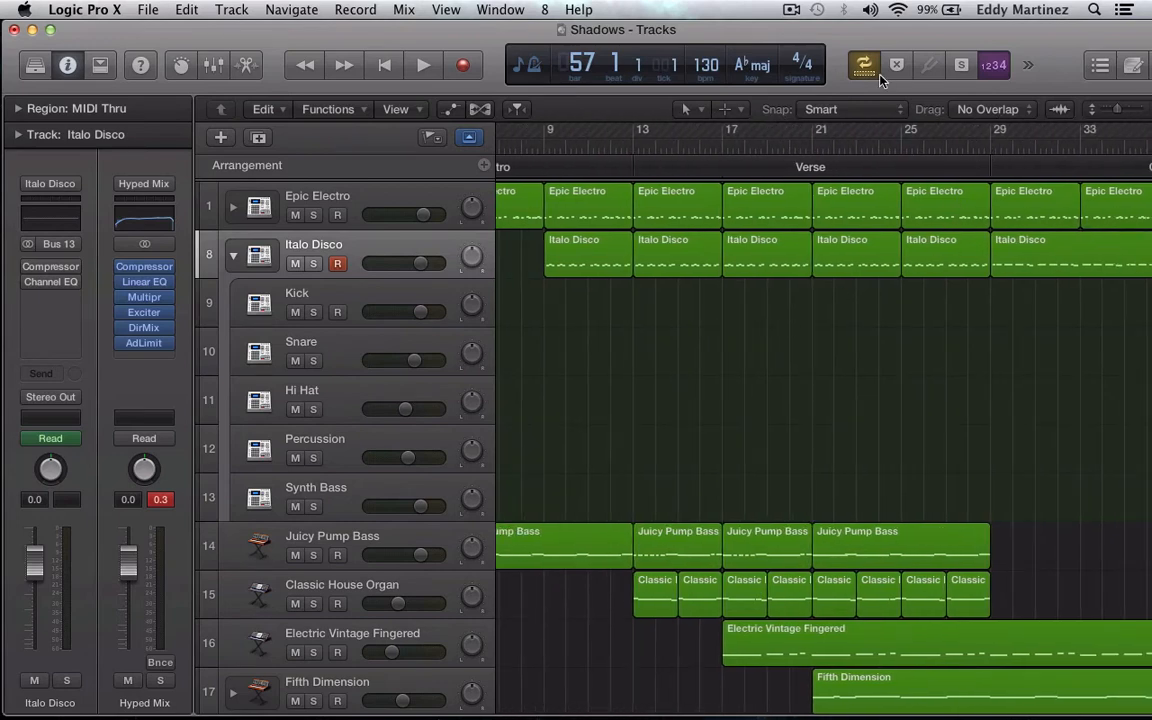
{"action": "key", "text": "comma"}
{"action": "key", "text": "comma"}
{"action": "key", "text": "comma"}
{"action": "key", "text": "comma"}
{"action": "key", "text": "comma"}
{"action": "key", "text": "comma"}
{"action": "key", "text": "comma"}
{"action": "key", "text": "comma"}
{"action": "key", "text": "comma"}
{"action": "key", "text": "comma"}
{"action": "key", "text": "comma"}
{"action": "key", "text": "comma"}
{"action": "key", "text": "comma"}
{"action": "key", "text": "comma"}
{"action": "key", "text": "comma"}
{"action": "key", "text": "comma"}
{"action": "key", "text": "comma"}
{"action": "key", "text": "comma"}
{"action": "key", "text": "comma"}
{"action": "key", "text": "comma"}
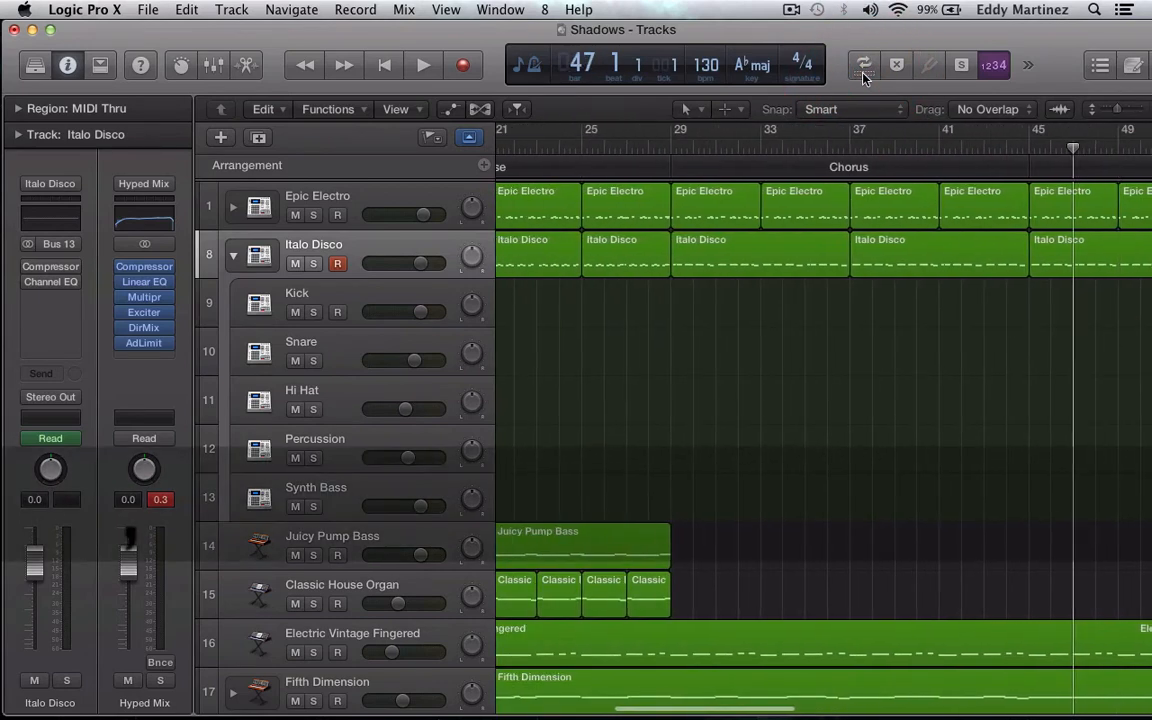
{"action": "key", "text": "comma"}
{"action": "key", "text": "comma"}
{"action": "key", "text": "comma"}
{"action": "key", "text": "comma"}
{"action": "key", "text": "comma"}
{"action": "key", "text": "comma"}
{"action": "key", "text": "comma"}
{"action": "key", "text": "comma"}
{"action": "key", "text": "comma"}
{"action": "key", "text": "comma"}
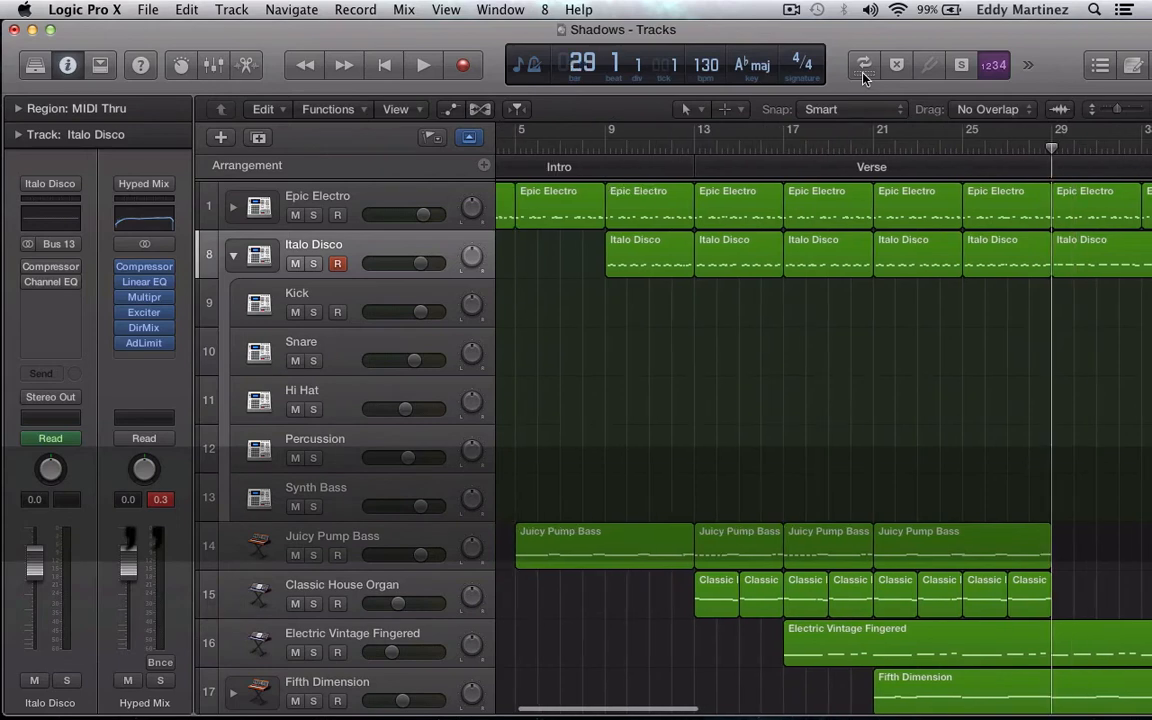
{"action": "key", "text": "comma"}
{"action": "key", "text": "comma"}
{"action": "key", "text": "comma"}
{"action": "key", "text": "comma"}
{"action": "key", "text": "comma"}
{"action": "key", "text": "comma"}
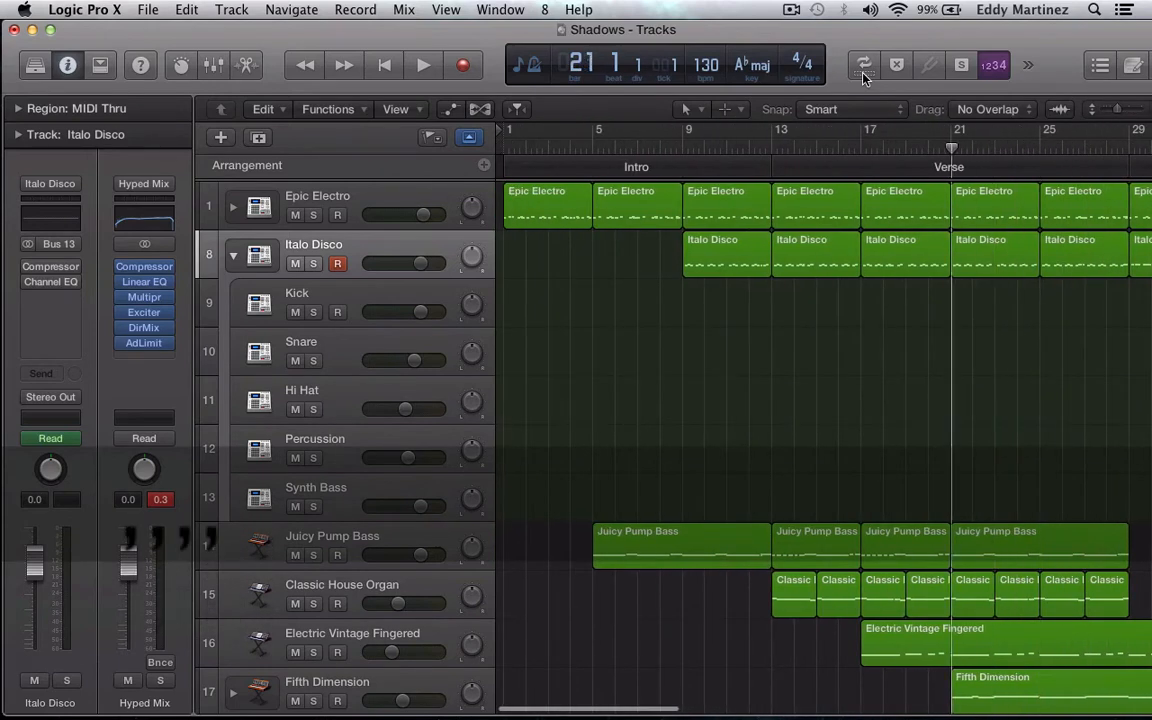
{"action": "key", "text": "comma"}
{"action": "key", "text": "comma"}
{"action": "key", "text": "comma"}
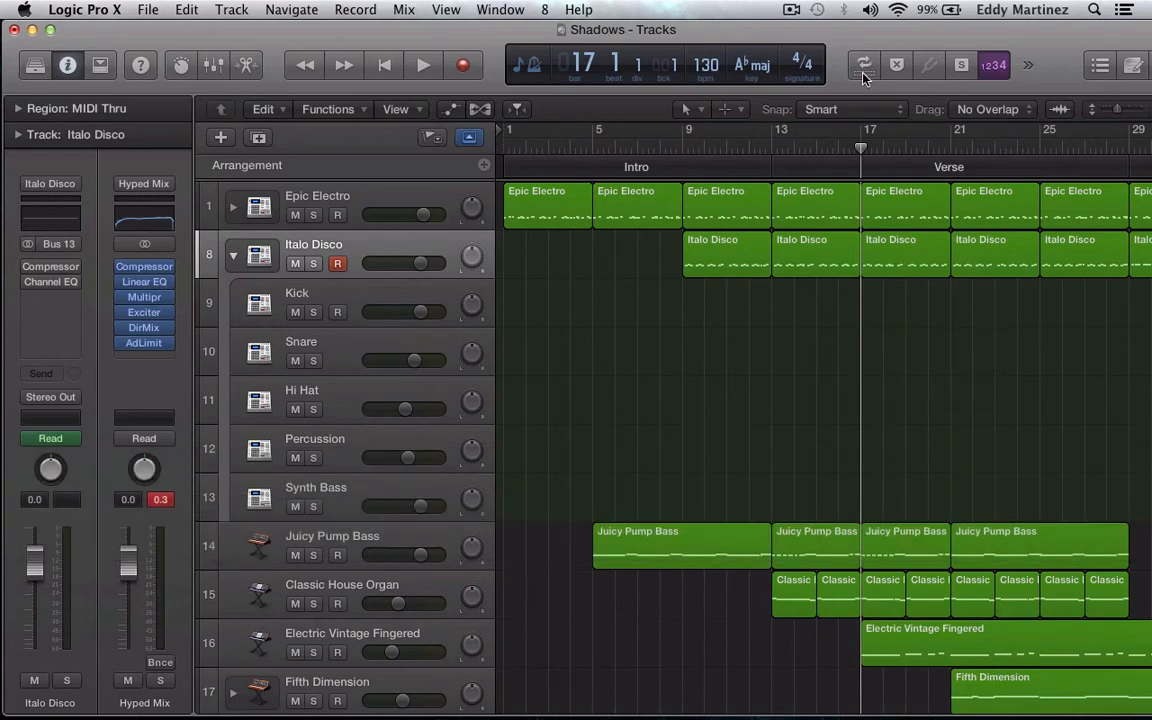
- Play the arrangement from bar 17 into the chorus up to bar 42, hiding the inspector during playback
{"action": "key", "text": "space"}
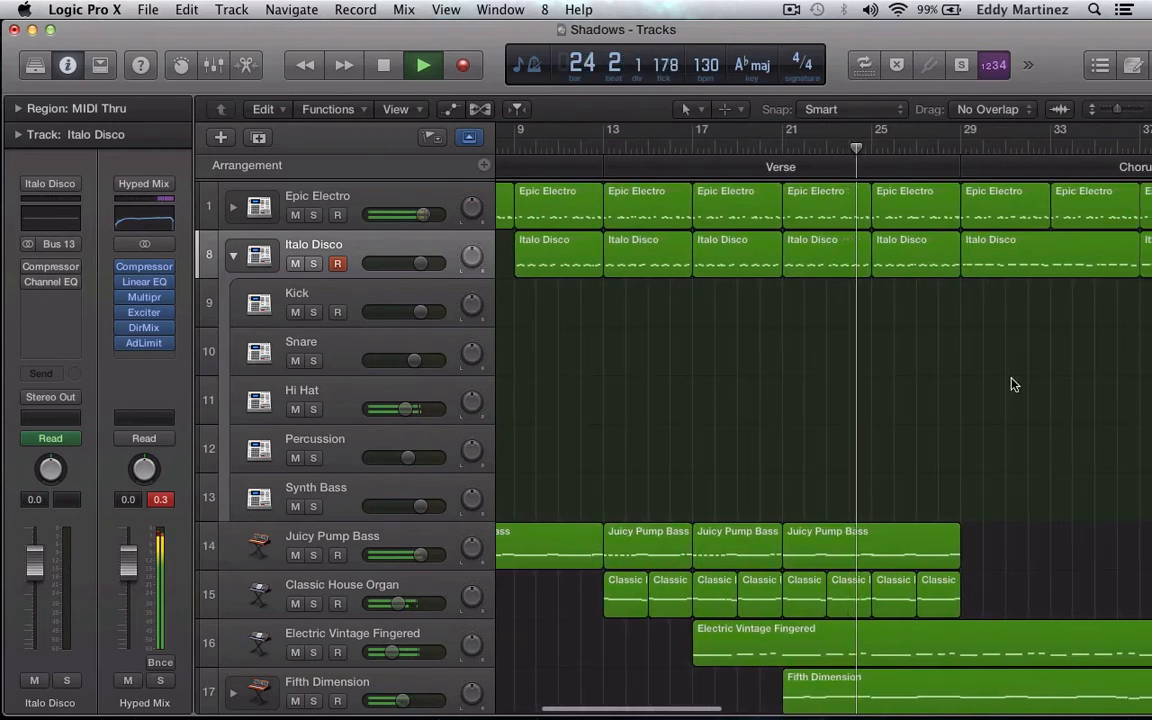
{"action": "left_click", "coordinate": [65, 68]}
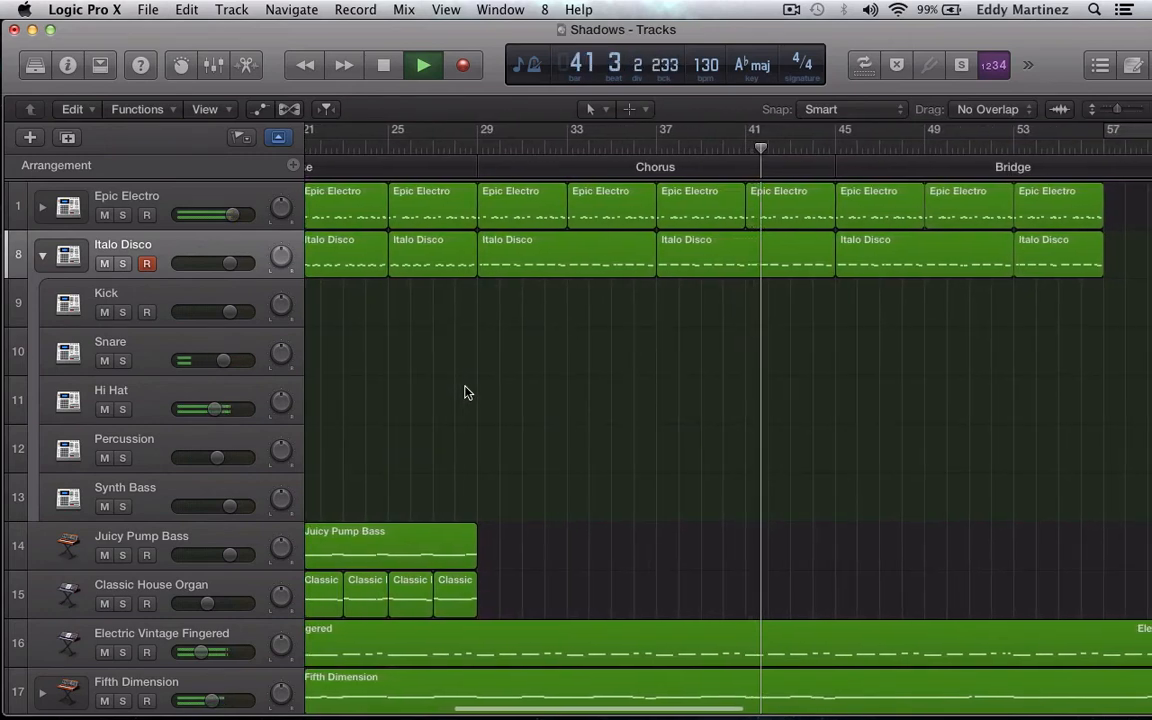
{"action": "key", "text": "space"}
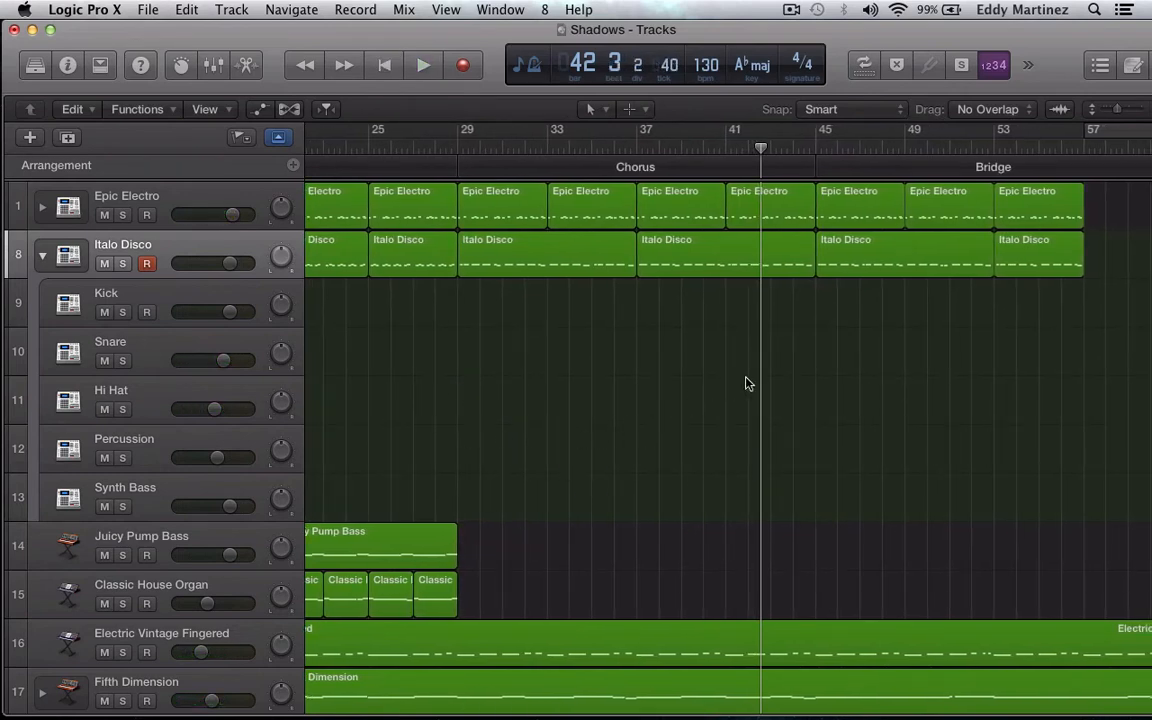
- Select all regions on every track from bar 13 to bar 61 and copy them
{"action": "scroll", "coordinate": [750, 383], "scroll_direction": "right", "scroll_amount": 5}
{"action": "scroll", "coordinate": [753, 383], "scroll_direction": "left", "scroll_amount": 3}
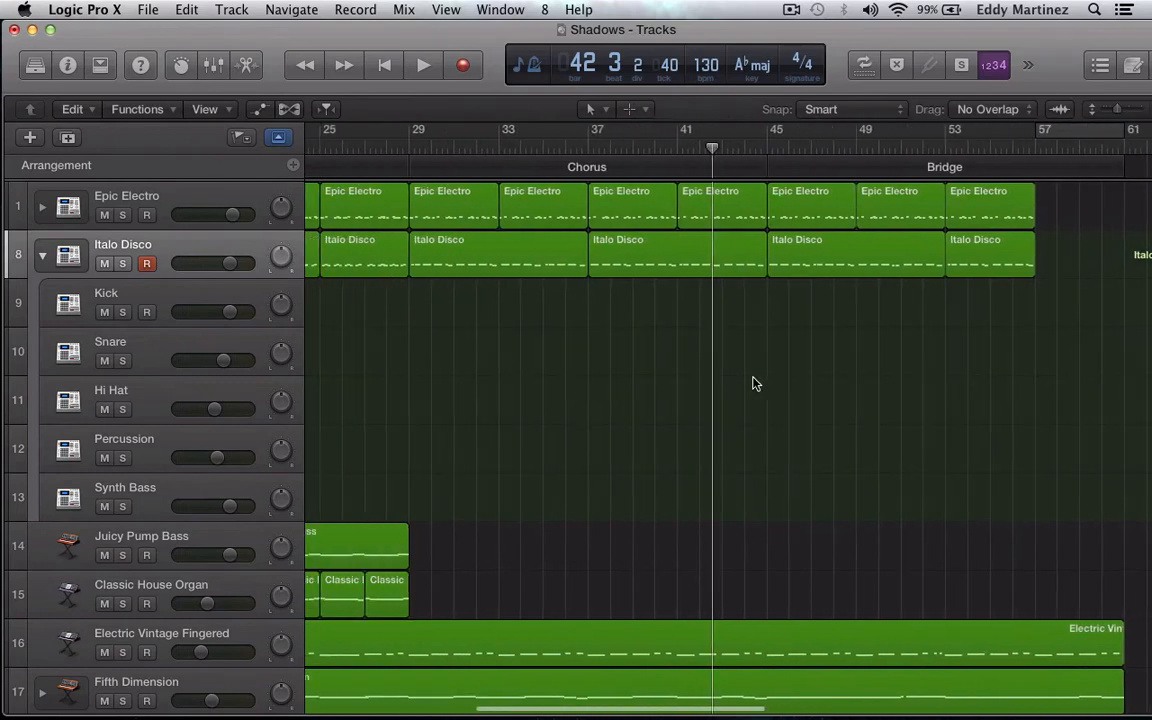
{"action": "scroll", "coordinate": [753, 383], "scroll_direction": "left", "scroll_amount": 6}
{"action": "scroll", "coordinate": [753, 383], "scroll_direction": "down", "scroll_amount": 5}
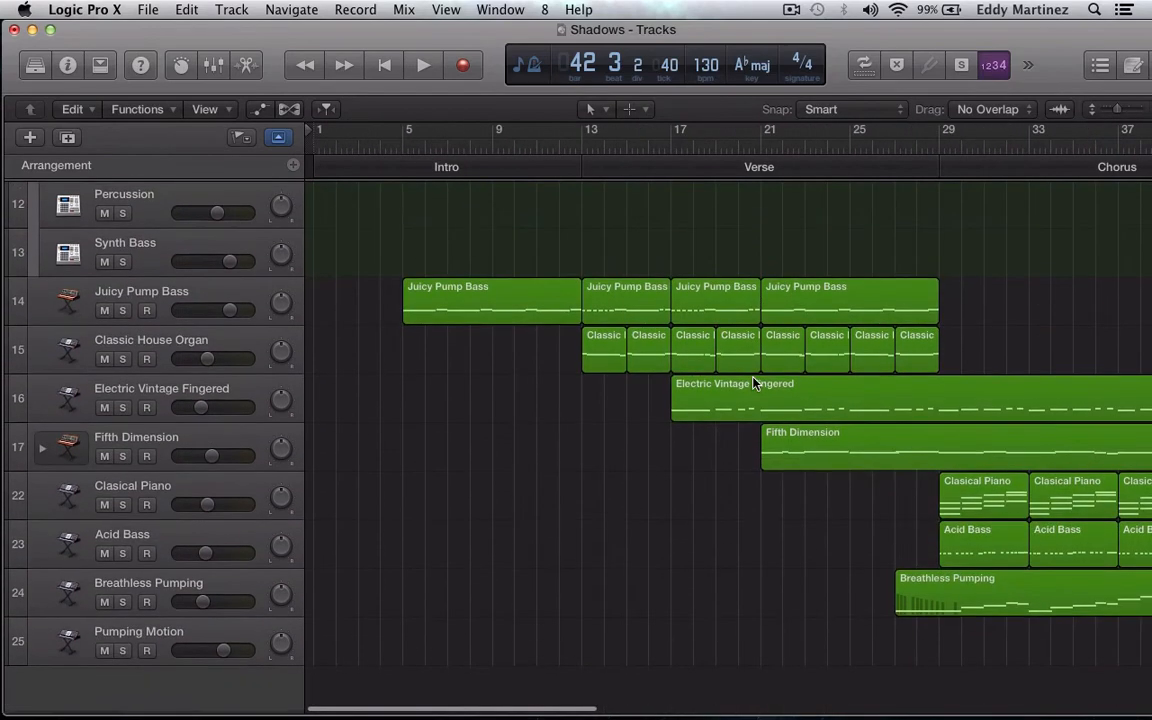
{"action": "scroll", "coordinate": [753, 383], "scroll_direction": "right", "scroll_amount": 8}
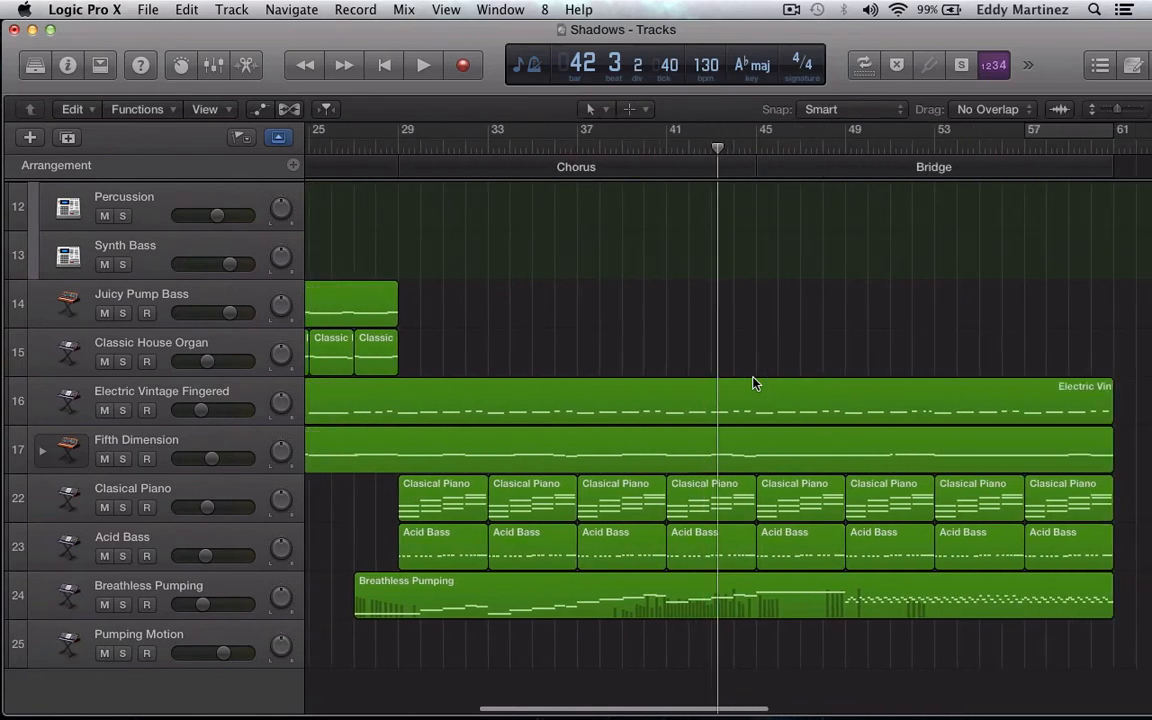
{"action": "scroll", "coordinate": [753, 383], "scroll_direction": "right", "scroll_amount": 4}
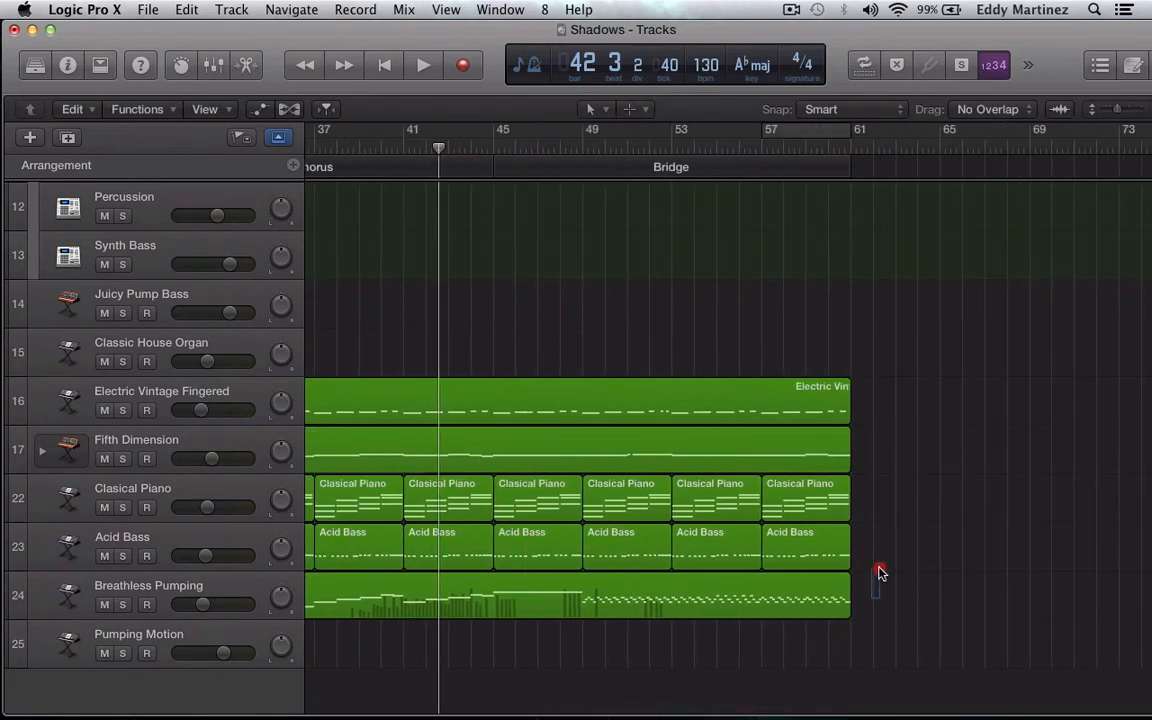
{"action": "left_click_drag", "start_coordinate": [879, 572], "coordinate": [619, 185]}
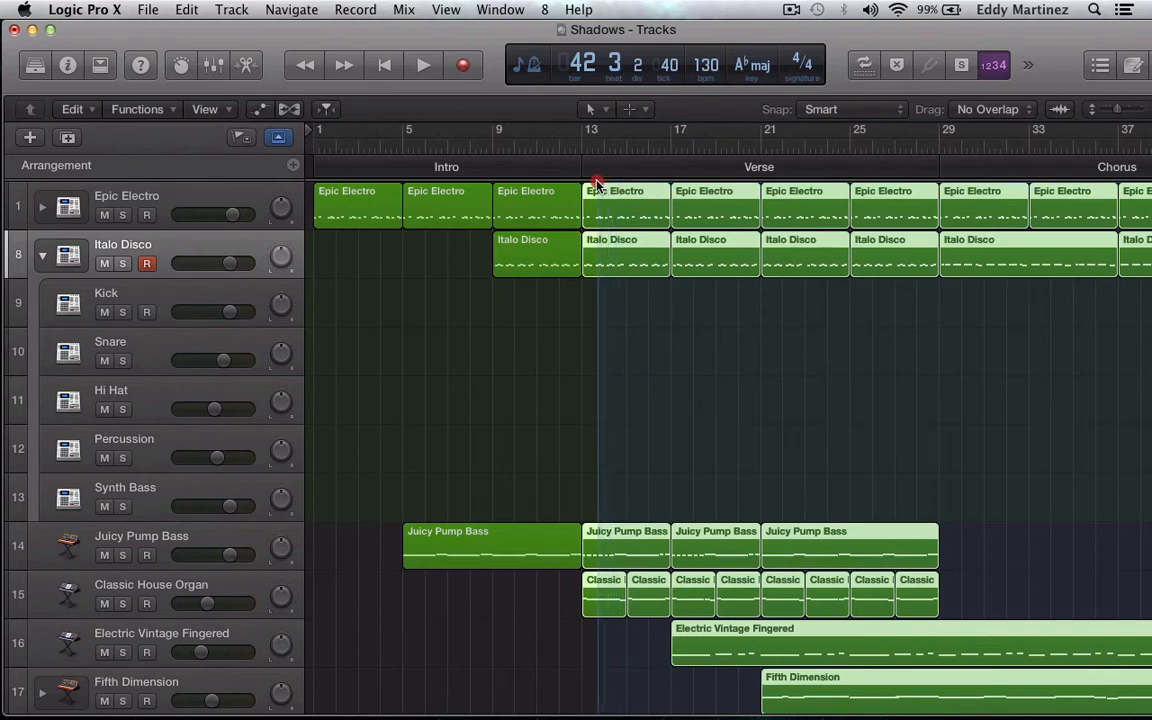
{"action": "left_click_drag", "start_coordinate": [594, 185], "coordinate": [591, 180]}
{"action": "key", "text": "super+c"}
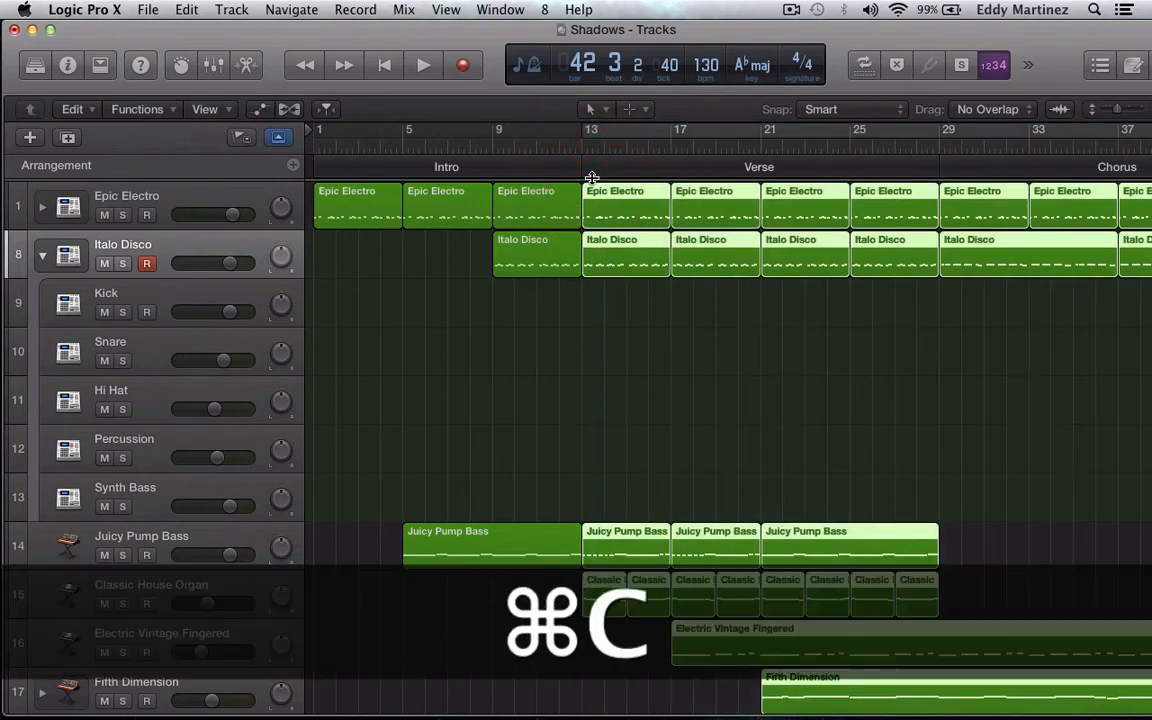
- Move the playhead to bar 61 and paste the copied regions there together with their automation data
{"action": "scroll", "coordinate": [754, 306], "scroll_direction": "right", "scroll_amount": 10}
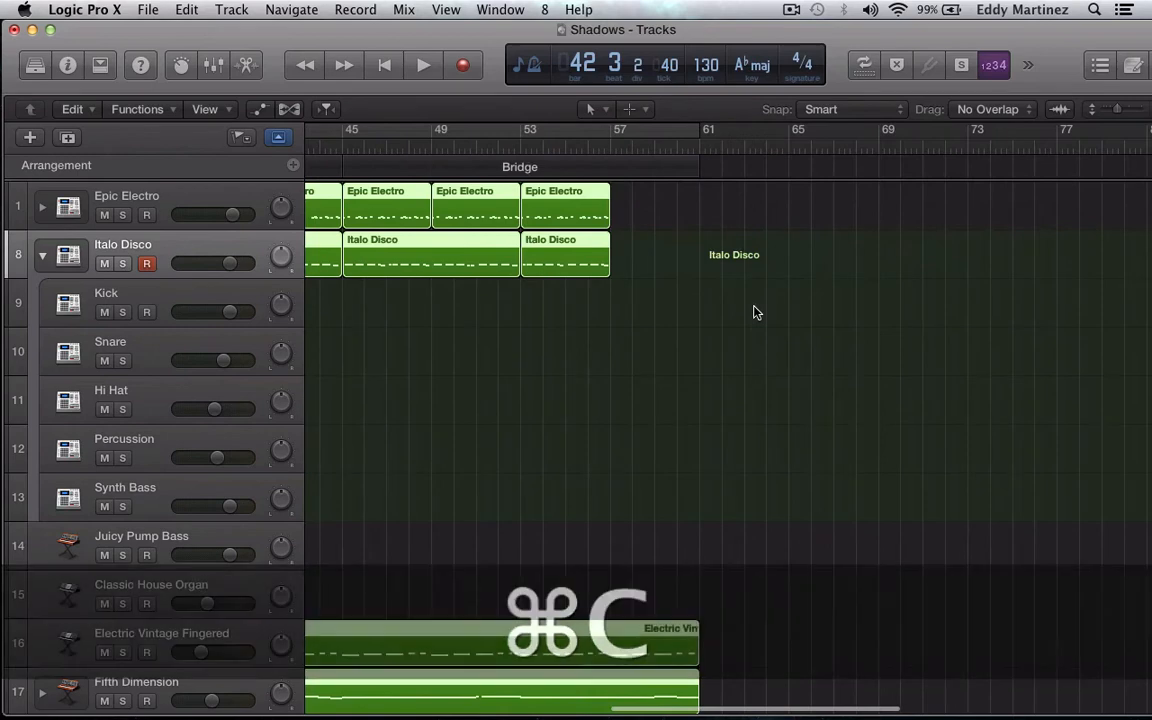
{"action": "key", "text": "period"}
{"action": "key", "text": "period"}
{"action": "key", "text": "period"}
{"action": "key", "text": "period"}
{"action": "key", "text": "period"}
{"action": "key", "text": "period"}
{"action": "key", "text": "period"}
{"action": "key", "text": "period"}
{"action": "key", "text": "period"}
{"action": "key", "text": "period"}
{"action": "key", "text": "period"}
{"action": "key", "text": "period"}
{"action": "key", "text": "period"}
{"action": "key", "text": "period"}
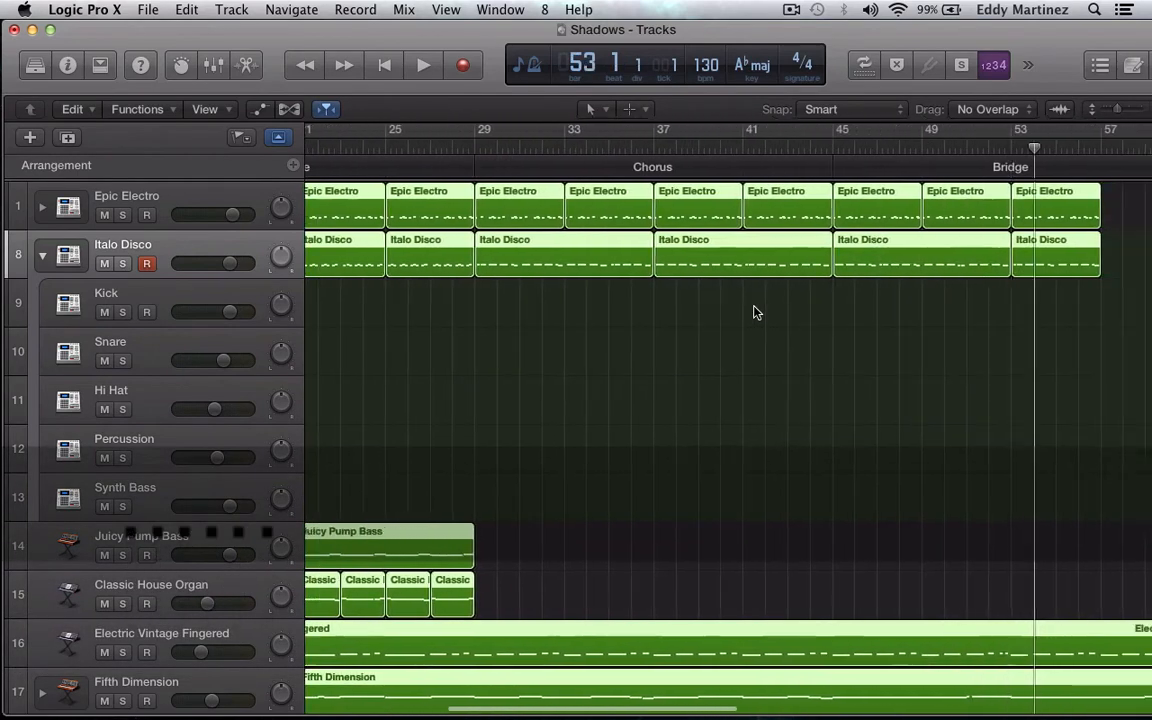
{"action": "key", "text": "period"}
{"action": "key", "text": "period"}
{"action": "key", "text": "period"}
{"action": "key", "text": "period"}
{"action": "key", "text": "period"}
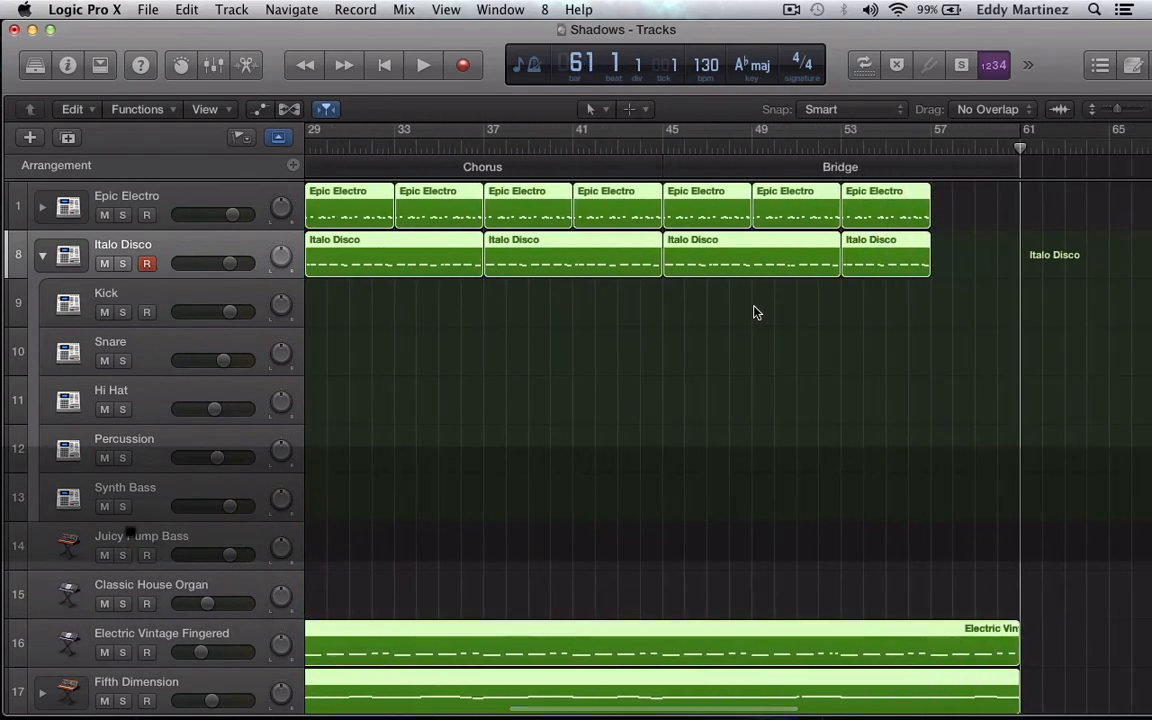
{"action": "key", "text": "super"}
{"action": "key", "text": "super+v"}
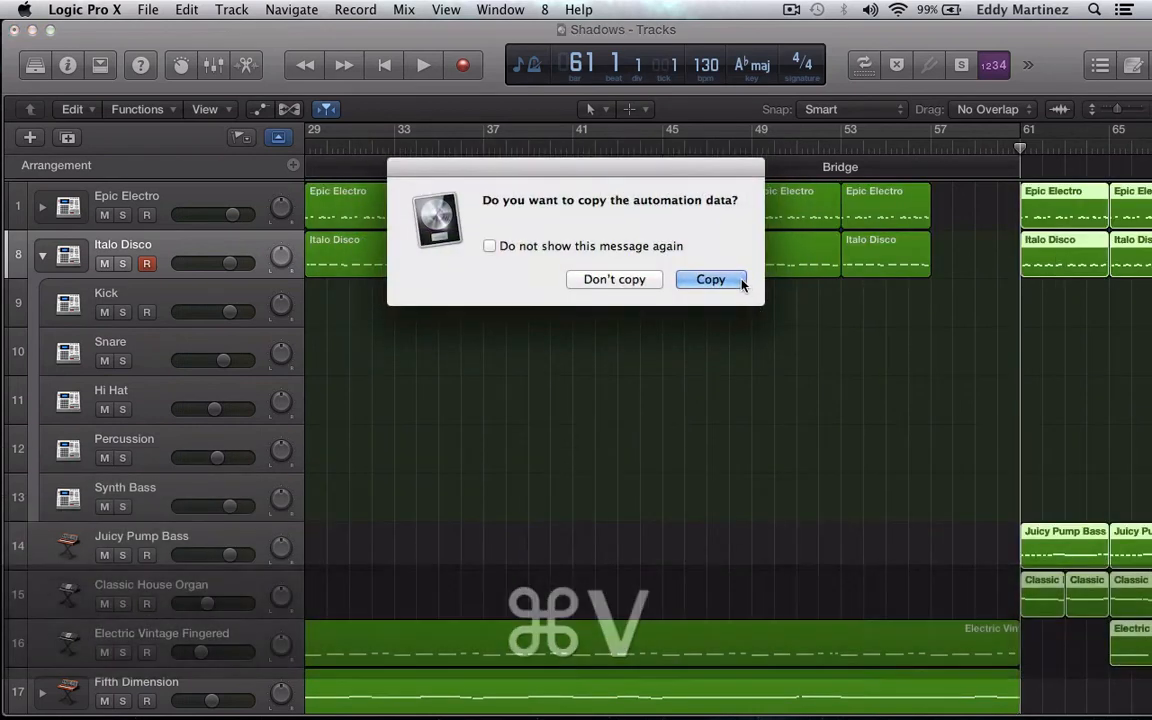
{"action": "left_click", "coordinate": [722, 279]}
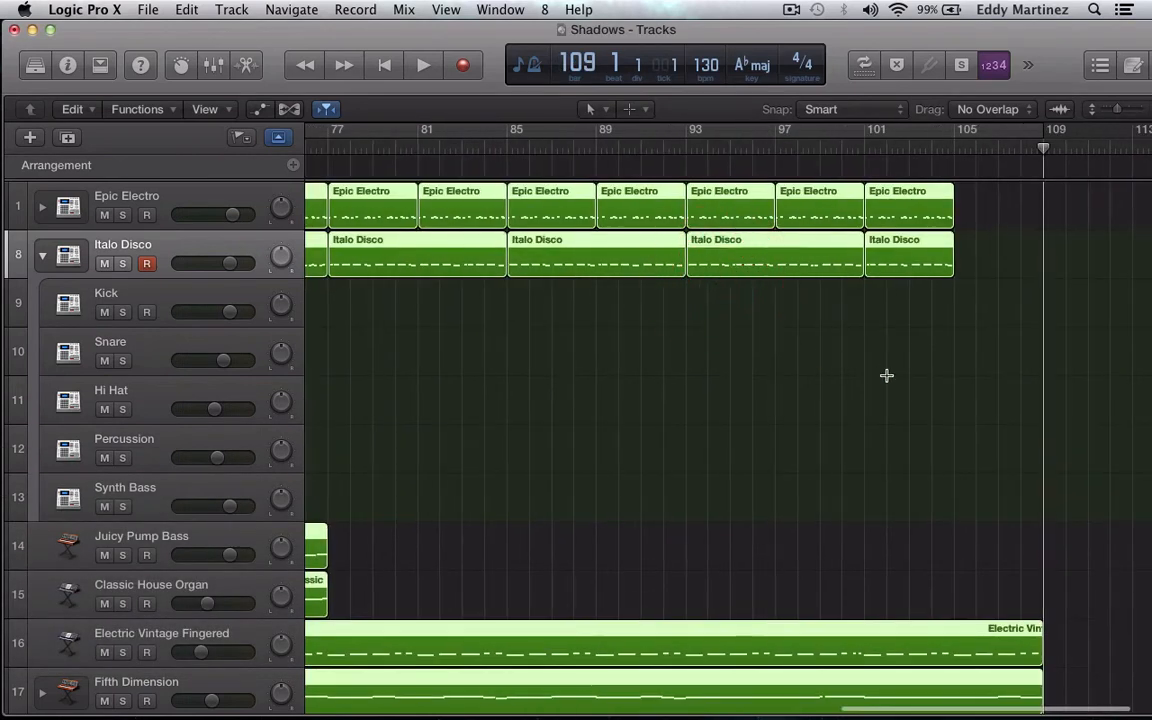
- Review the pasted regions between bars 61 and 109 on all tracks against the original verse, chorus and bridge
{"action": "scroll", "coordinate": [887, 375], "scroll_direction": "down", "scroll_amount": 1}
{"action": "scroll", "coordinate": [887, 375], "scroll_direction": "left", "scroll_amount": 10}
{"action": "scroll", "coordinate": [886, 375], "scroll_direction": "up", "scroll_amount": 1}
{"action": "scroll", "coordinate": [886, 375], "scroll_direction": "left", "scroll_amount": 5}
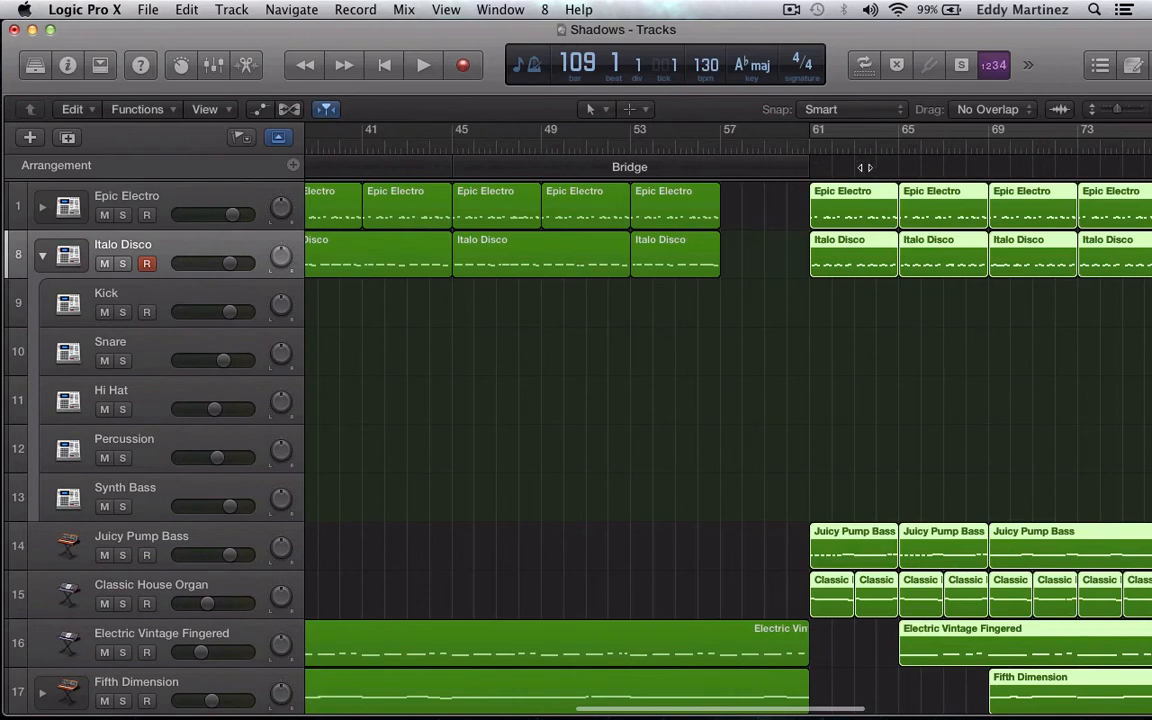
{"action": "scroll", "coordinate": [879, 167], "scroll_direction": "right", "scroll_amount": 16}
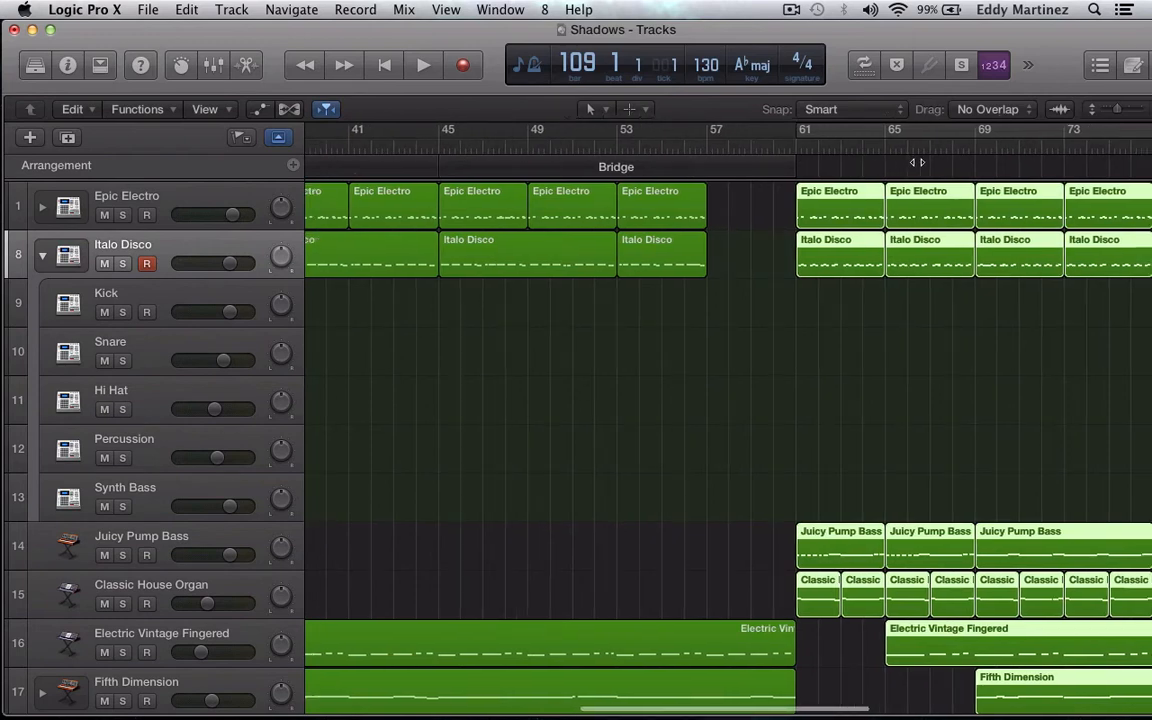
{"action": "scroll", "coordinate": [916, 162], "scroll_direction": "right", "scroll_amount": 2}
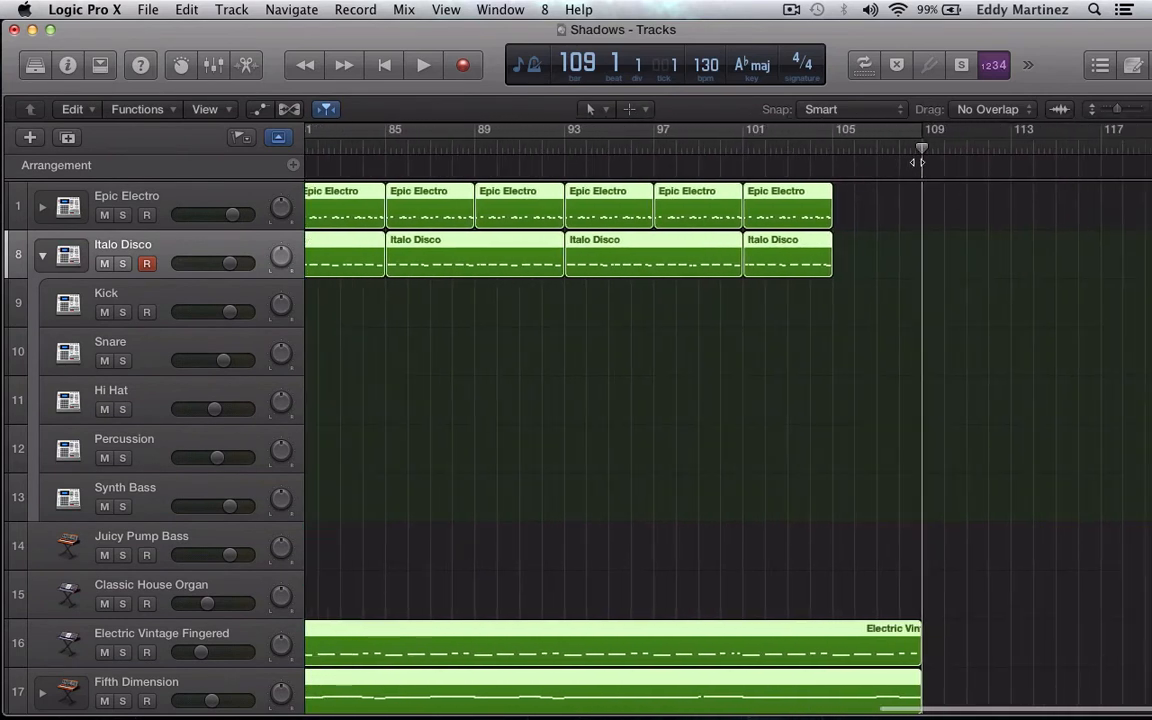
{"action": "scroll", "coordinate": [916, 162], "scroll_direction": "down", "scroll_amount": 5}
{"action": "scroll", "coordinate": [916, 162], "scroll_direction": "left", "scroll_amount": 6}
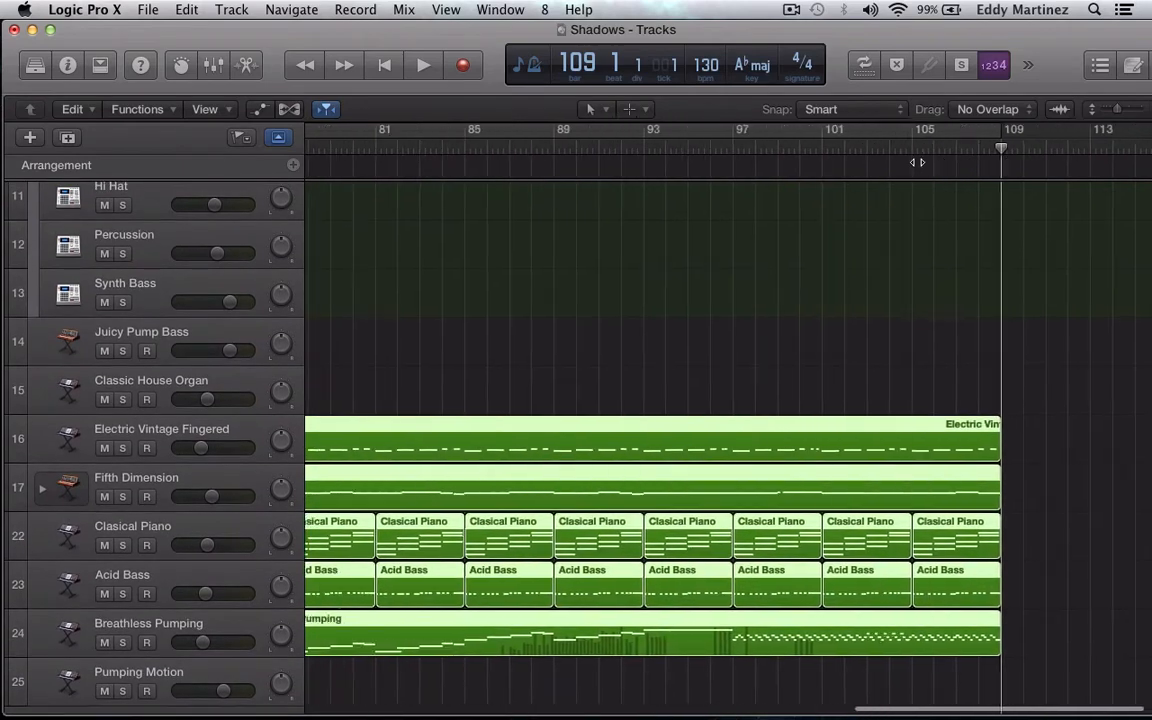
{"action": "scroll", "coordinate": [916, 162], "scroll_direction": "up", "scroll_amount": 3}
{"action": "scroll", "coordinate": [916, 162], "scroll_direction": "up", "scroll_amount": 2}
{"action": "scroll", "coordinate": [916, 162], "scroll_direction": "left", "scroll_amount": 9}
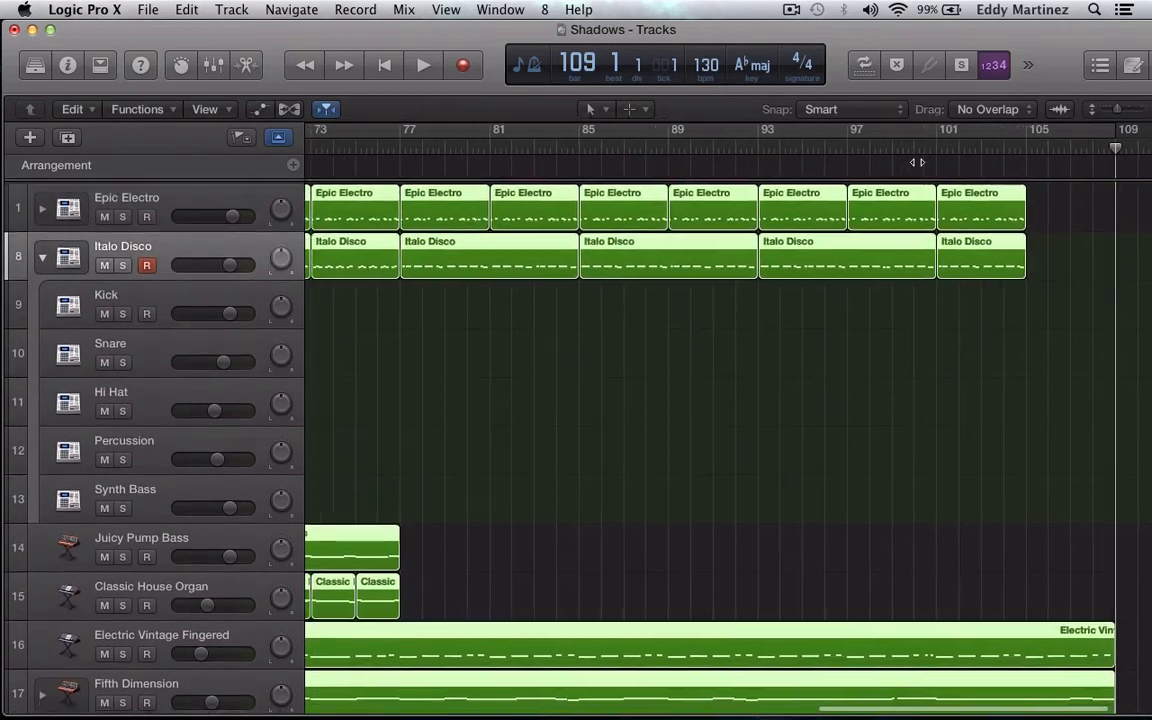
{"action": "scroll", "coordinate": [916, 162], "scroll_direction": "down", "scroll_amount": 6}
{"action": "scroll", "coordinate": [916, 162], "scroll_direction": "up", "scroll_amount": 1}
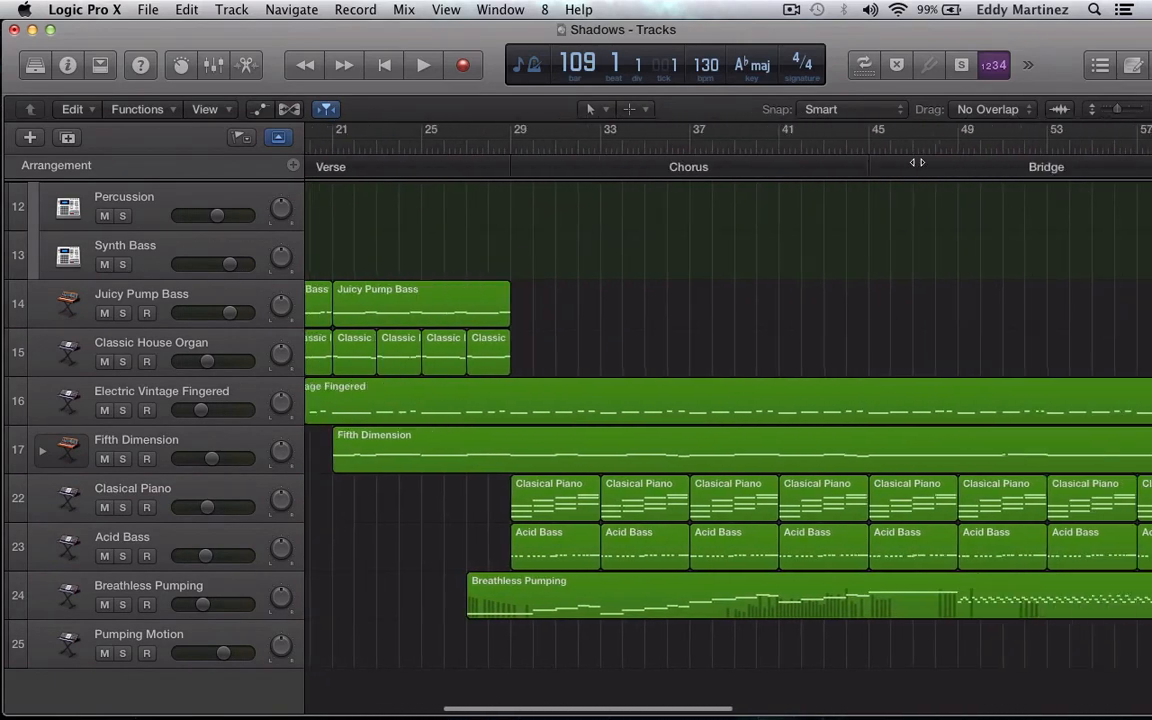
{"action": "scroll", "coordinate": [916, 162], "scroll_direction": "right", "scroll_amount": 7}
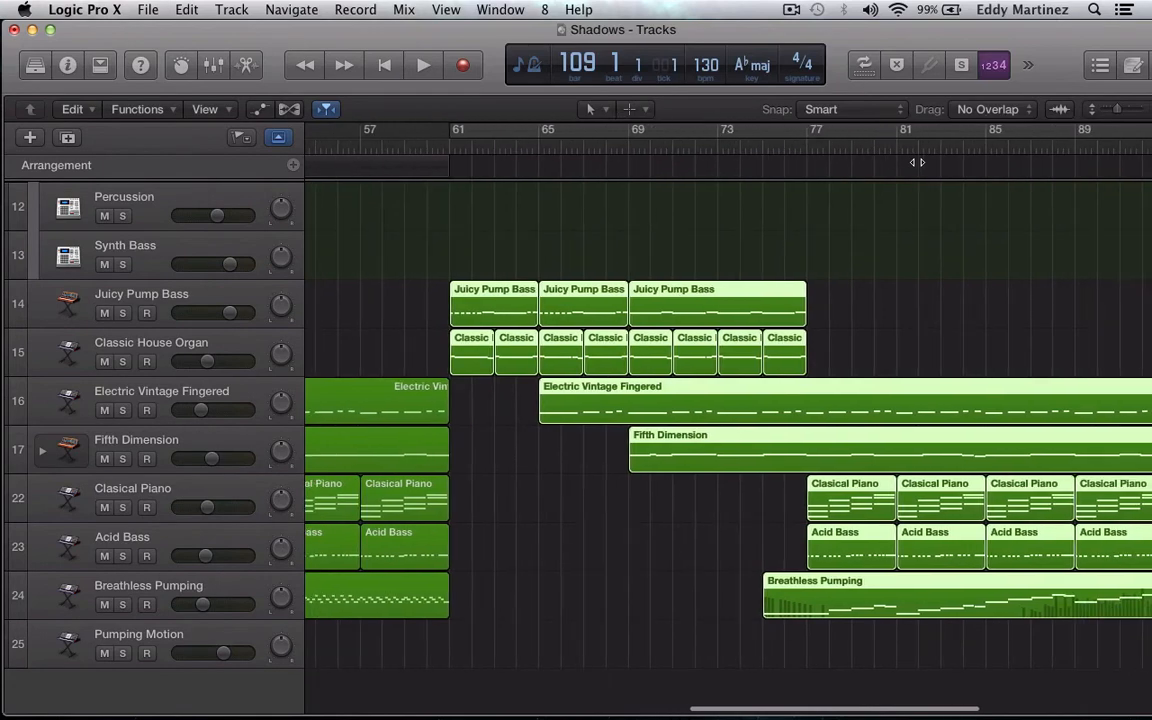
{"action": "scroll", "coordinate": [916, 162], "scroll_direction": "left", "scroll_amount": 2}
{"action": "scroll", "coordinate": [916, 162], "scroll_direction": "up", "scroll_amount": 4}
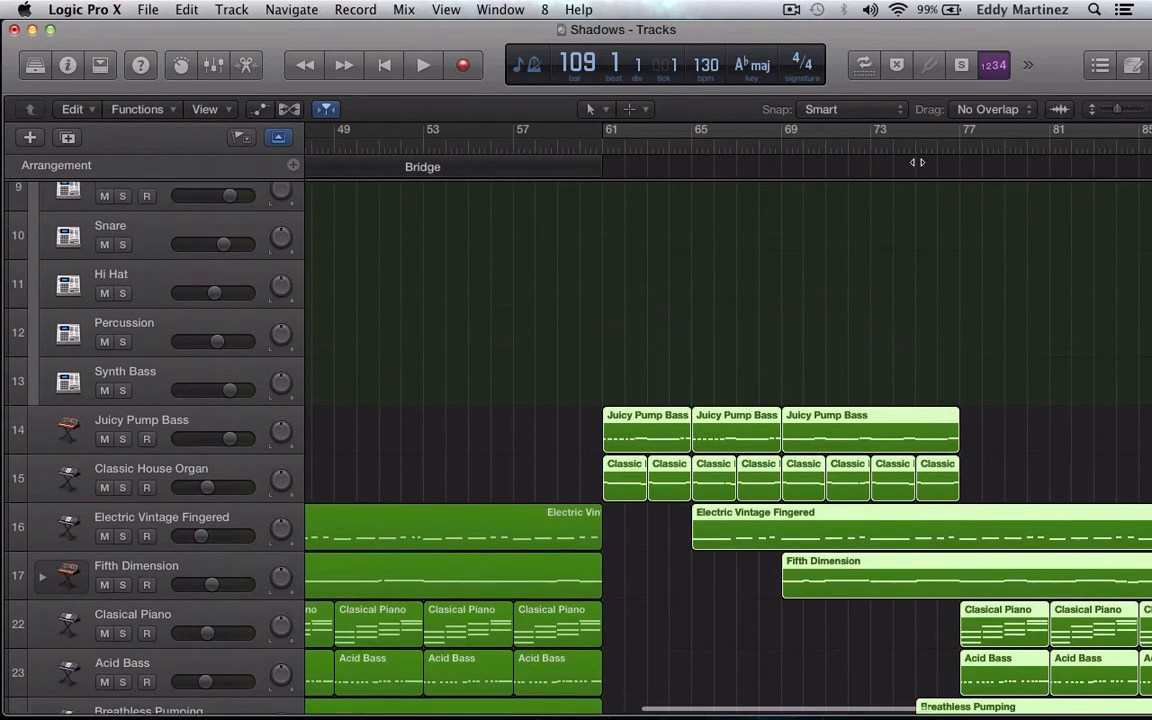
{"action": "scroll", "coordinate": [916, 162], "scroll_direction": "up", "scroll_amount": 3}
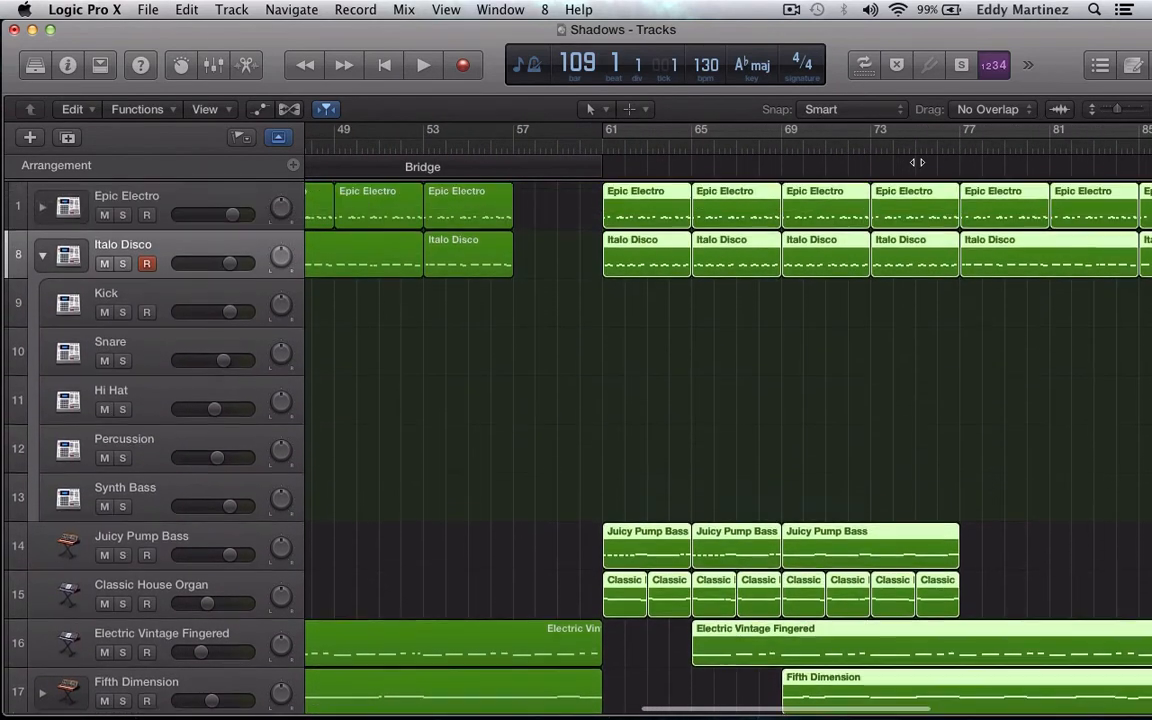
{"action": "scroll", "coordinate": [916, 162], "scroll_direction": "down", "scroll_amount": 5}
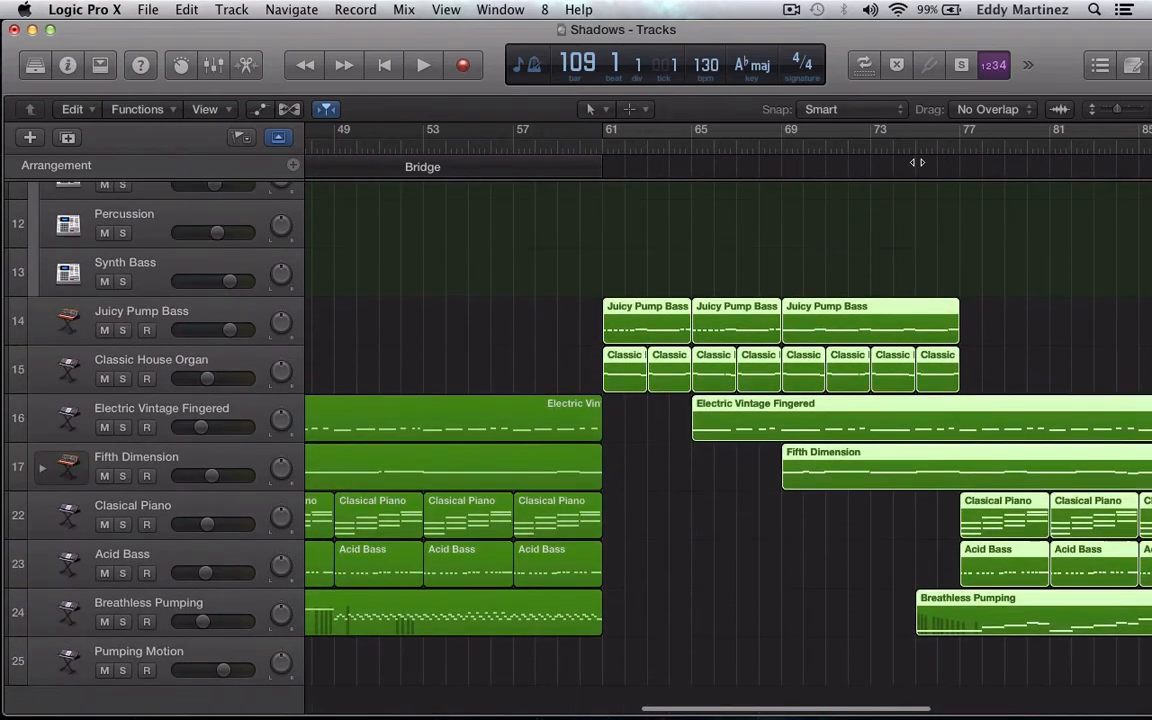
{"action": "scroll", "coordinate": [916, 162], "scroll_direction": "up", "scroll_amount": 5}
{"action": "scroll", "coordinate": [916, 162], "scroll_direction": "right", "scroll_amount": 5}
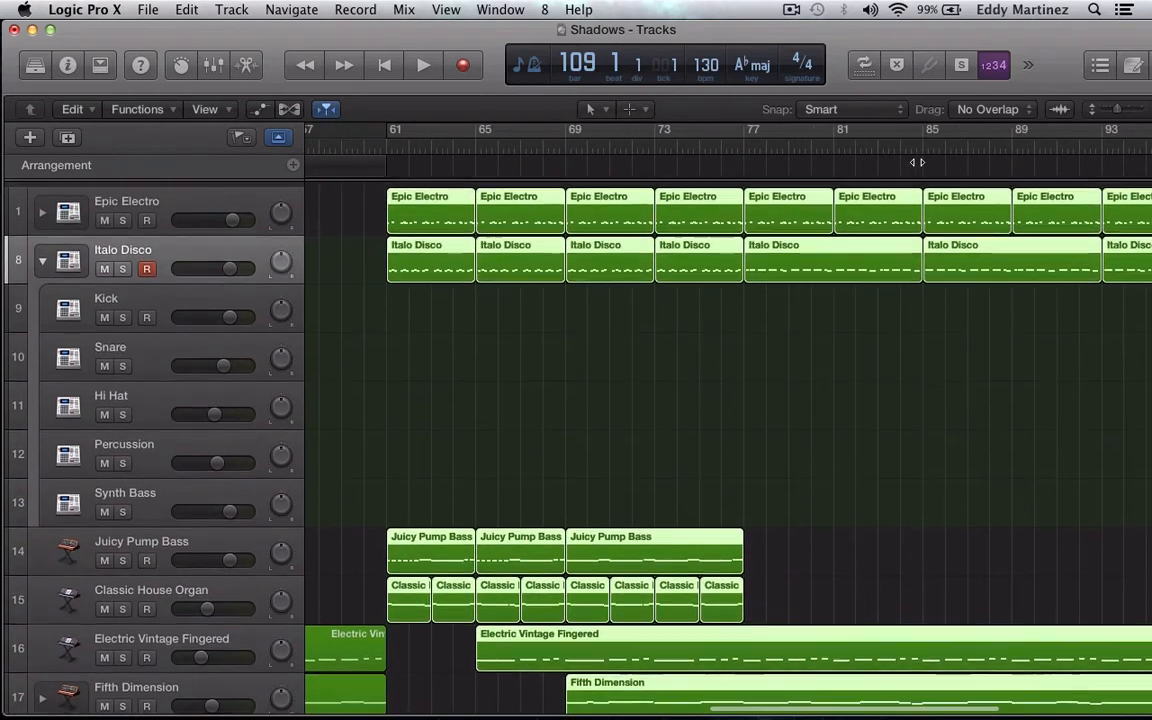
{"action": "scroll", "coordinate": [656, 249], "scroll_direction": "right", "scroll_amount": 5}
{"action": "scroll", "coordinate": [656, 249], "scroll_direction": "down", "scroll_amount": 5}
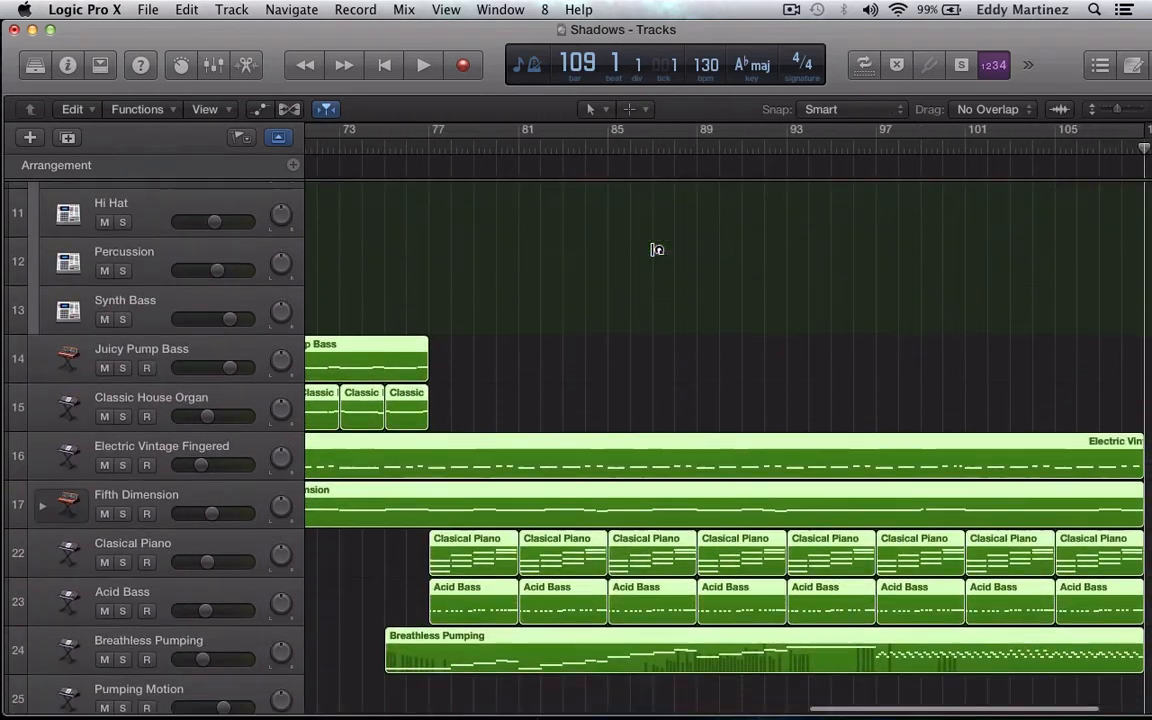
{"action": "scroll", "coordinate": [656, 249], "scroll_direction": "up", "scroll_amount": 5}
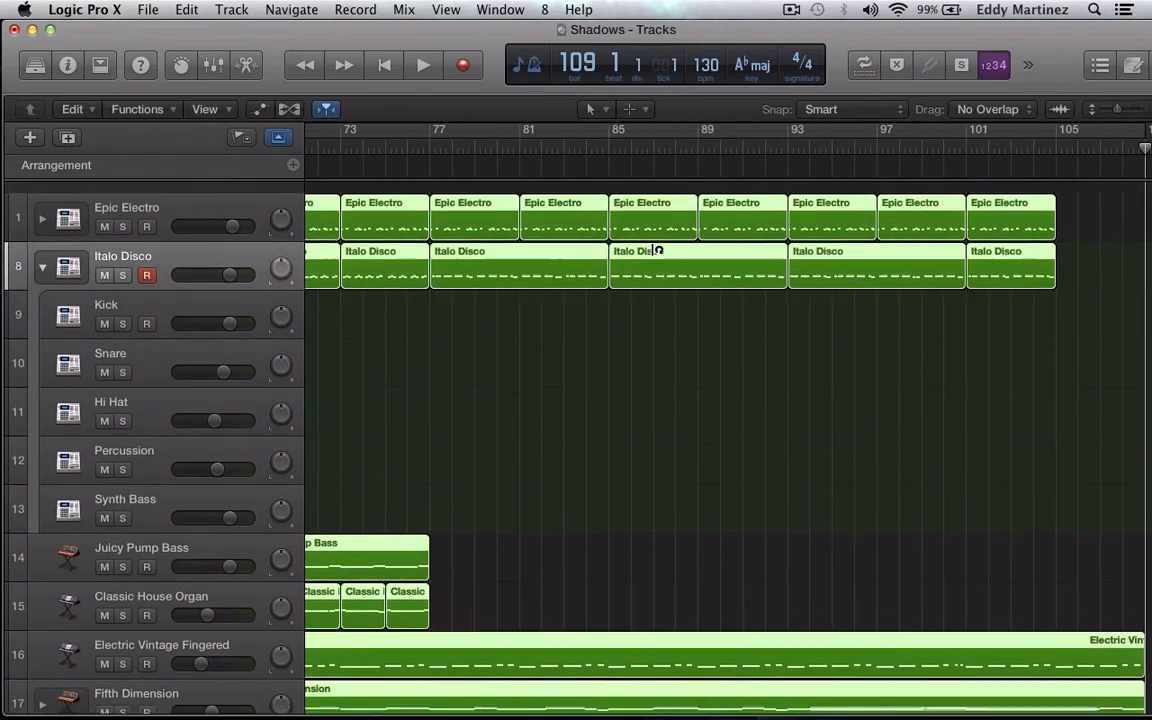
{"action": "scroll", "coordinate": [656, 249], "scroll_direction": "left", "scroll_amount": 10}
{"action": "scroll", "coordinate": [656, 249], "scroll_direction": "left", "scroll_amount": 2}
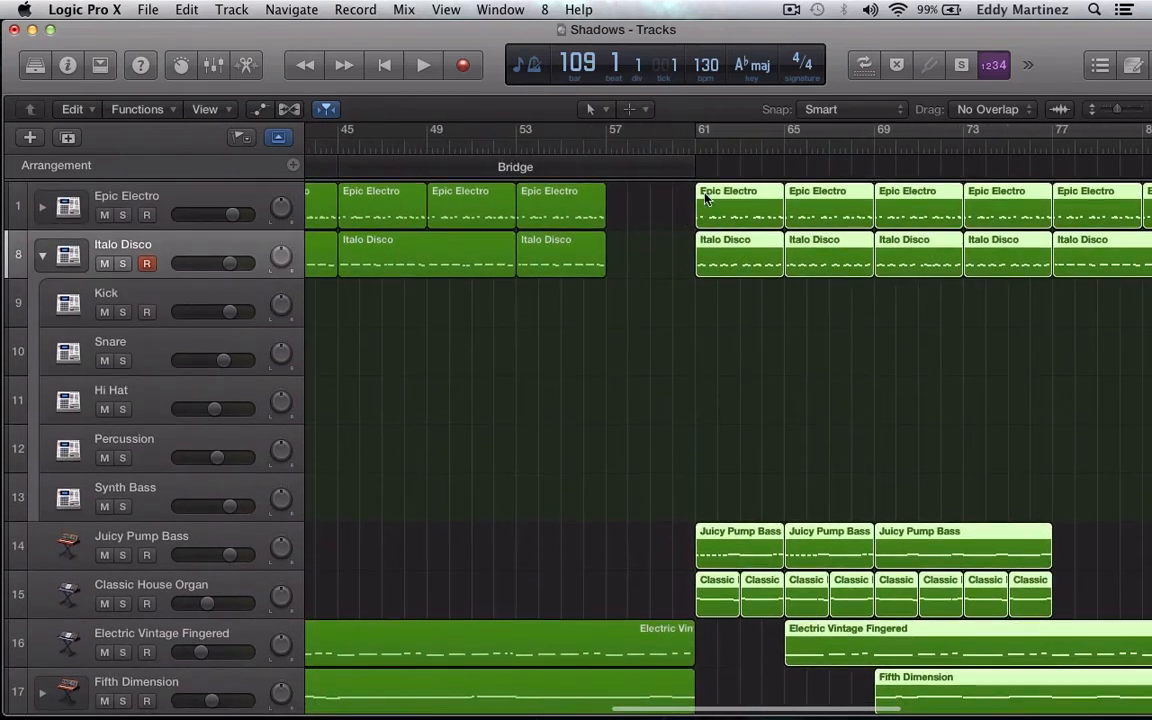
- Add an arrangement marker at bar 61, label it Verse and lengthen it to 16 bars, ending at bar 77
{"action": "left_click", "coordinate": [292, 166]}
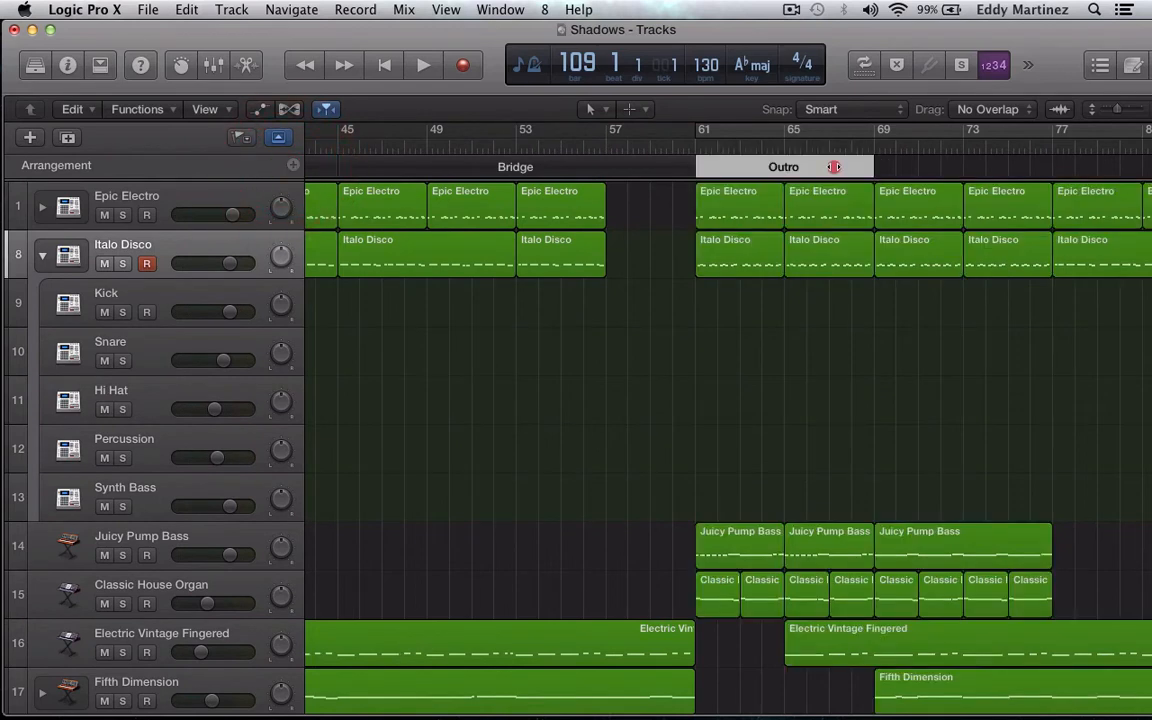
{"action": "left_click", "coordinate": [834, 167]}
{"action": "left_click", "coordinate": [781, 168]}
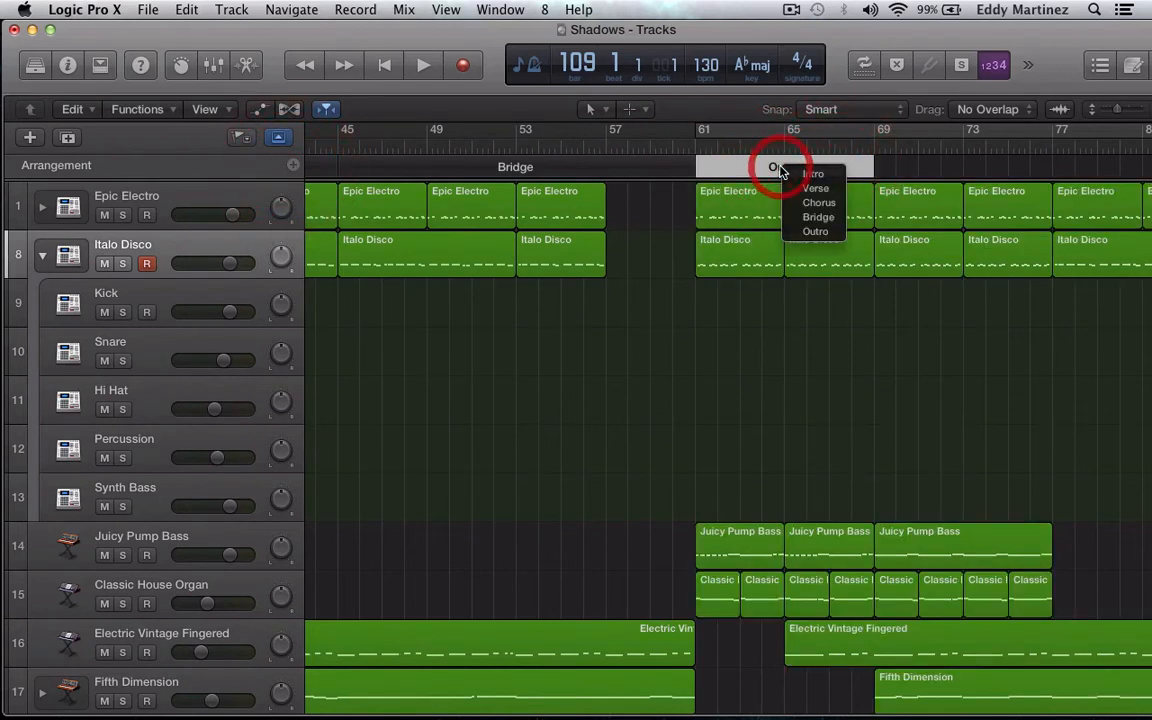
{"action": "left_click", "coordinate": [816, 188]}
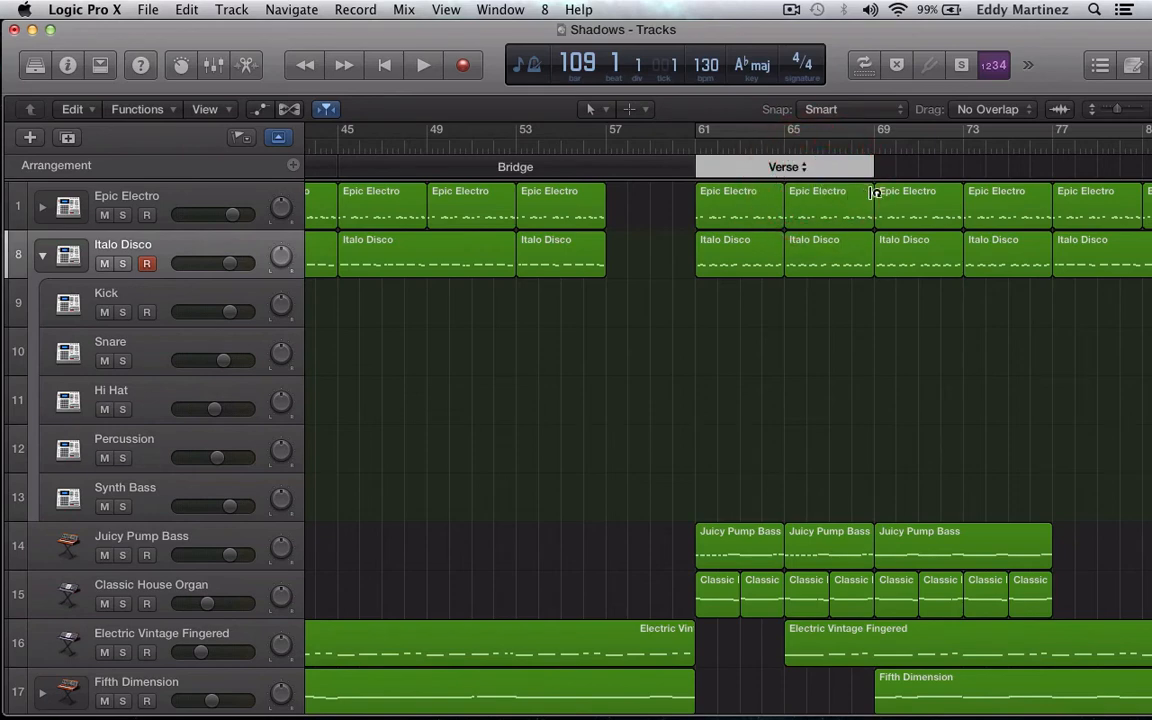
{"action": "scroll", "coordinate": [875, 191], "scroll_direction": "down", "scroll_amount": 2}
{"action": "scroll", "coordinate": [875, 191], "scroll_direction": "up", "scroll_amount": 2}
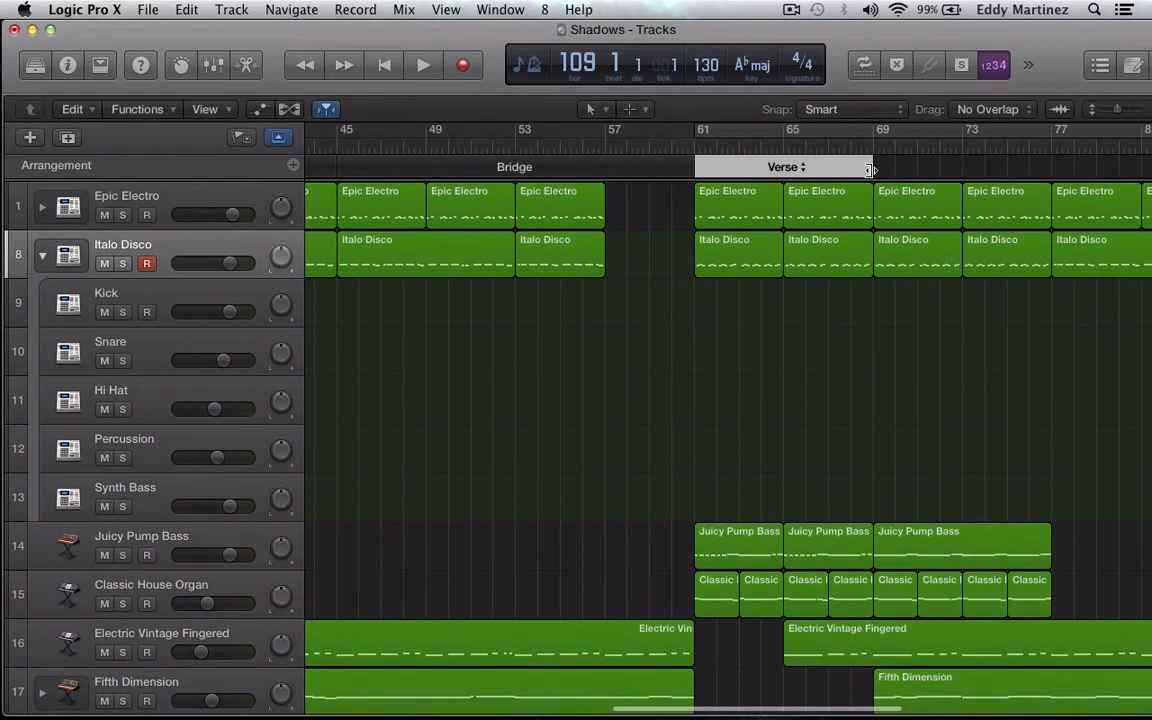
{"action": "left_click_drag", "start_coordinate": [870, 168], "coordinate": [1057, 193]}
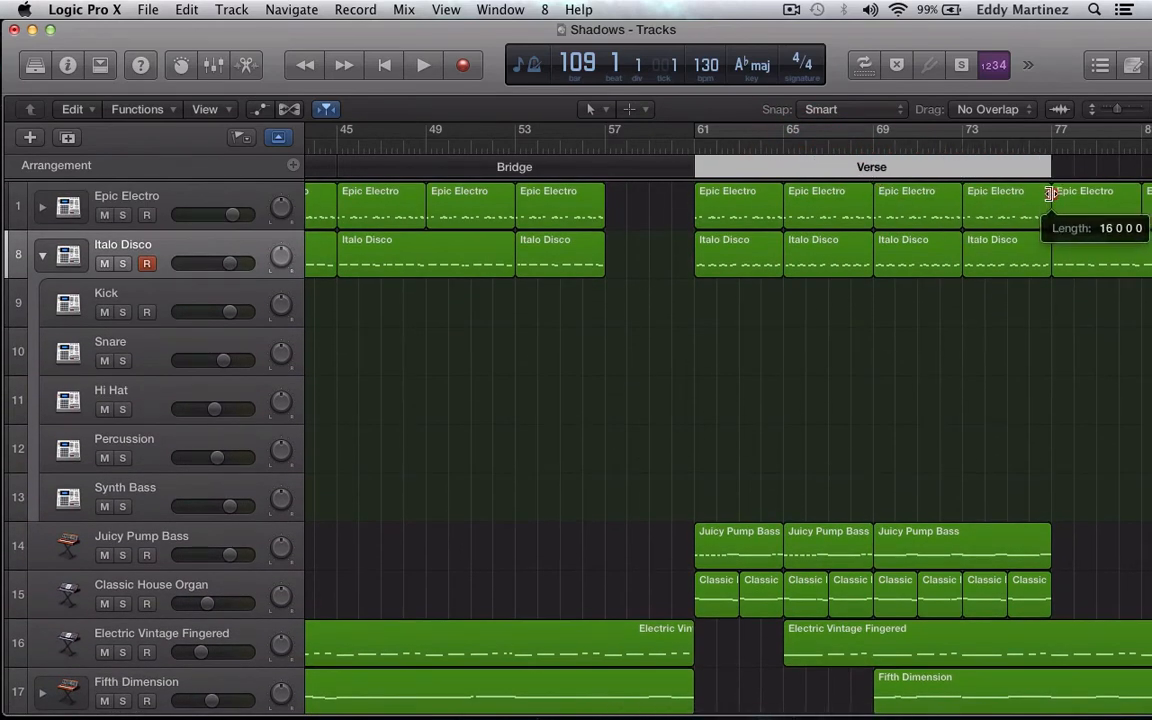
- Add a Chorus arrangement marker at bar 77 and extend it to bar 101
{"action": "scroll", "coordinate": [1036, 192], "scroll_direction": "right", "scroll_amount": 6}
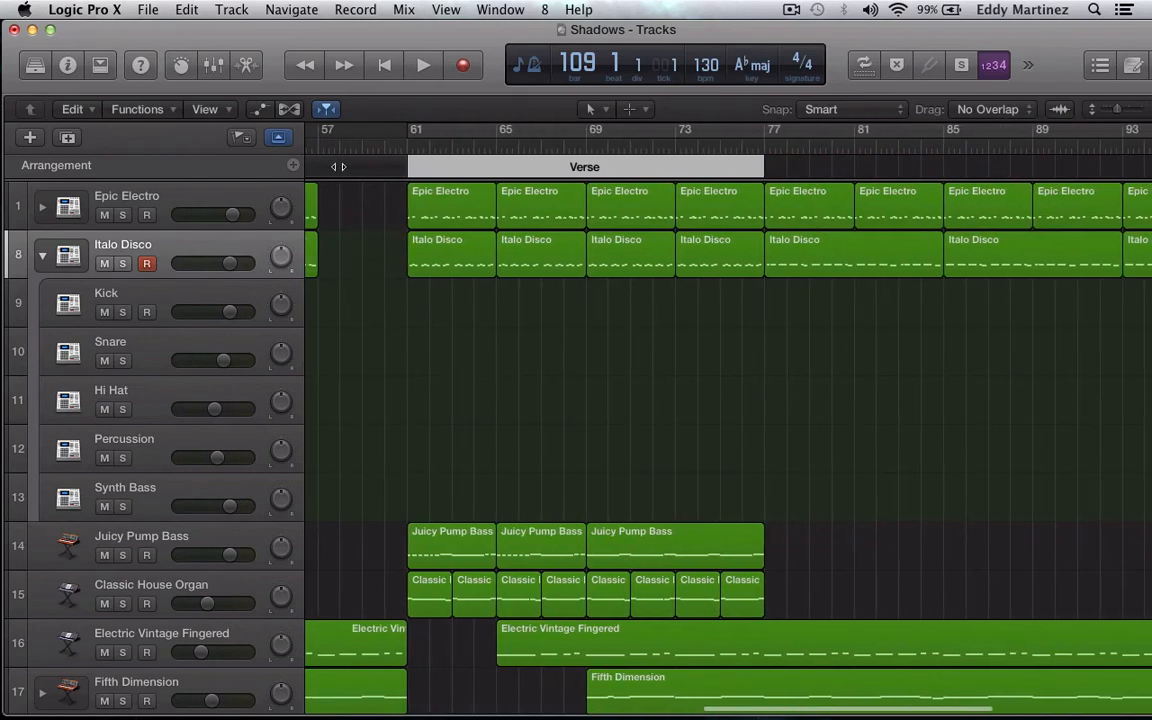
{"action": "left_click", "coordinate": [293, 166]}
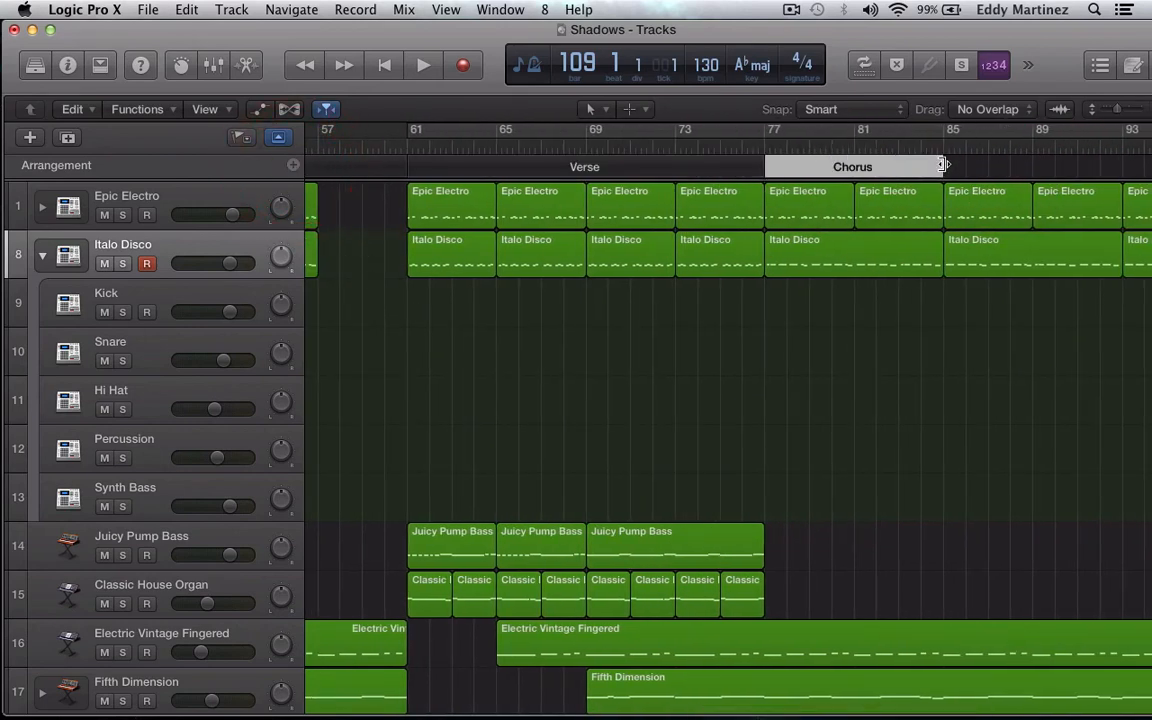
{"action": "mouse_move", "coordinate": [942, 167]}
{"action": "left_mouse_down"}
{"action": "mouse_move", "coordinate": [1148, 162]}
{"action": "mouse_move", "coordinate": [1115, 165]}
{"action": "left_mouse_up"}
{"action": "scroll", "coordinate": [1080, 200], "scroll_direction": "right", "scroll_amount": 5}
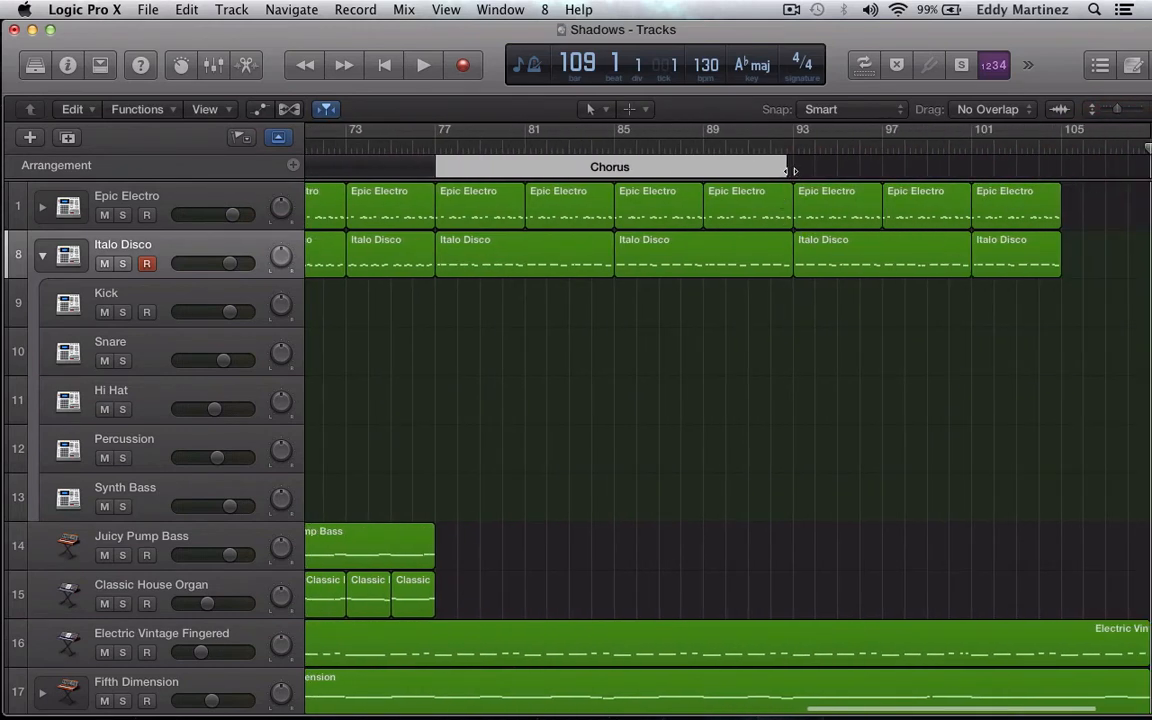
{"action": "left_click_drag", "start_coordinate": [787, 170], "coordinate": [969, 185]}
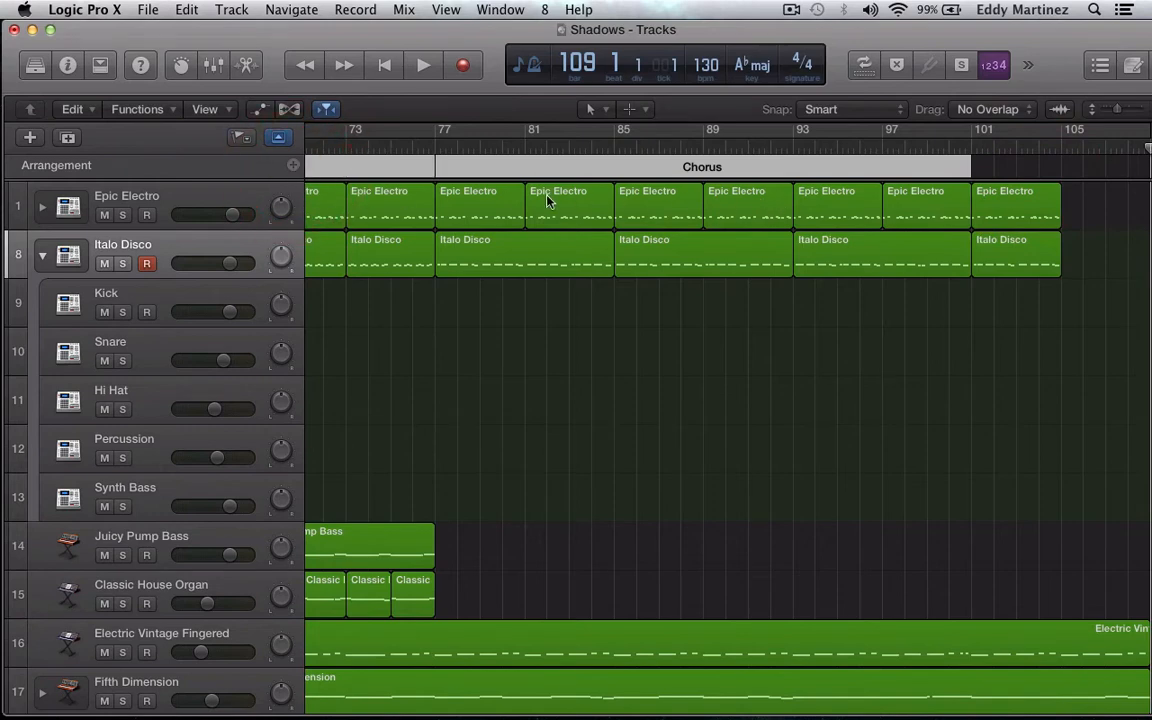
- Add a Bridge arrangement marker from bar 101 to bar 109
{"action": "left_click", "coordinate": [293, 167]}
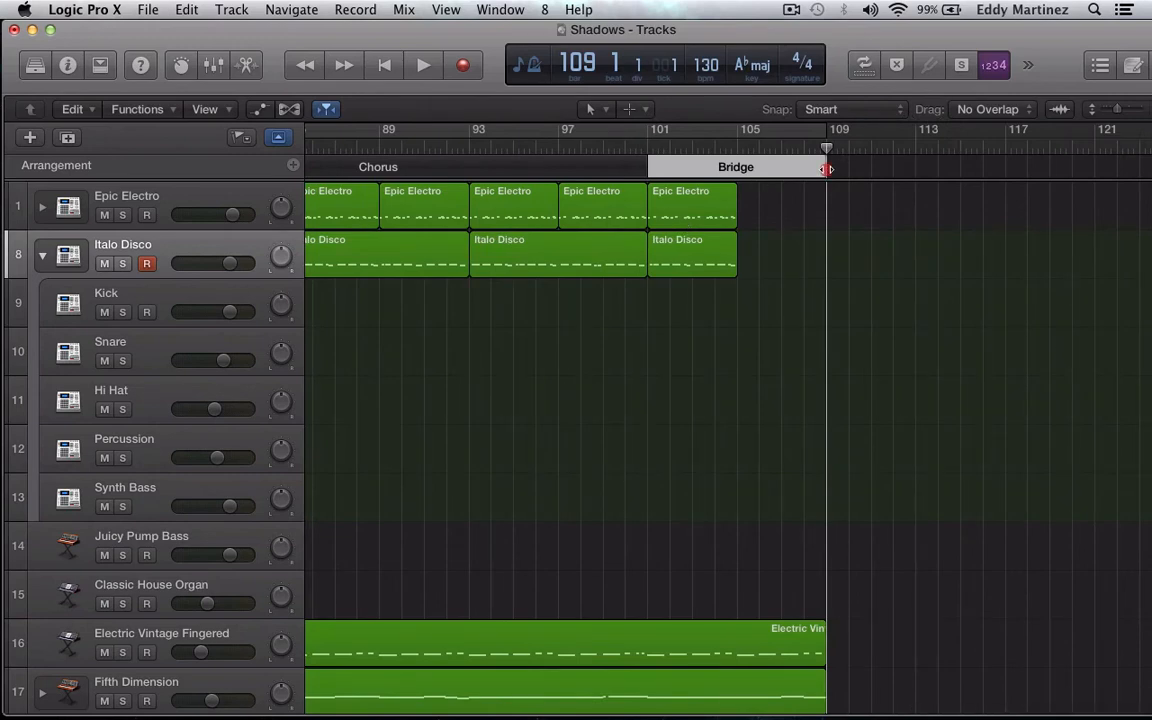
- Relabel the arrangement marker spanning bars 101 to 109 as Outro
{"action": "mouse_move", "coordinate": [826, 168]}
{"action": "left_mouse_down"}
{"action": "mouse_move", "coordinate": [761, 195]}
{"action": "mouse_move", "coordinate": [838, 175]}
{"action": "mouse_move", "coordinate": [851, 159]}
{"action": "mouse_move", "coordinate": [735, 181]}
{"action": "mouse_move", "coordinate": [824, 182]}
{"action": "left_mouse_up"}
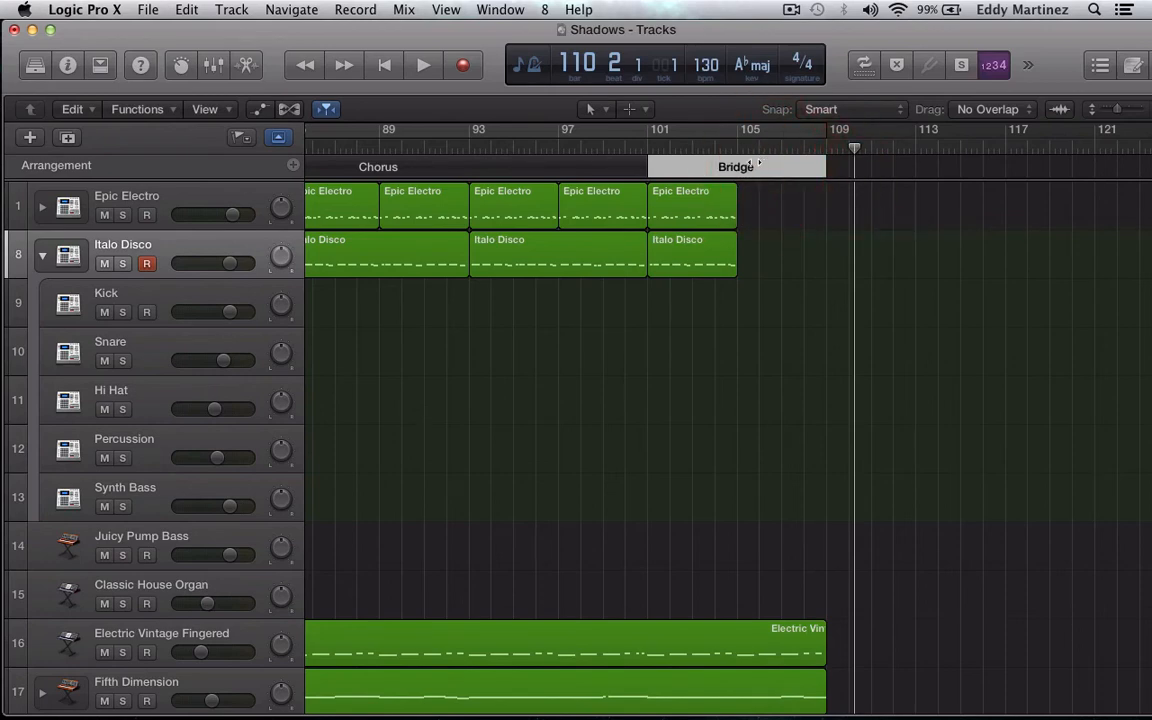
{"action": "left_click", "coordinate": [745, 167]}
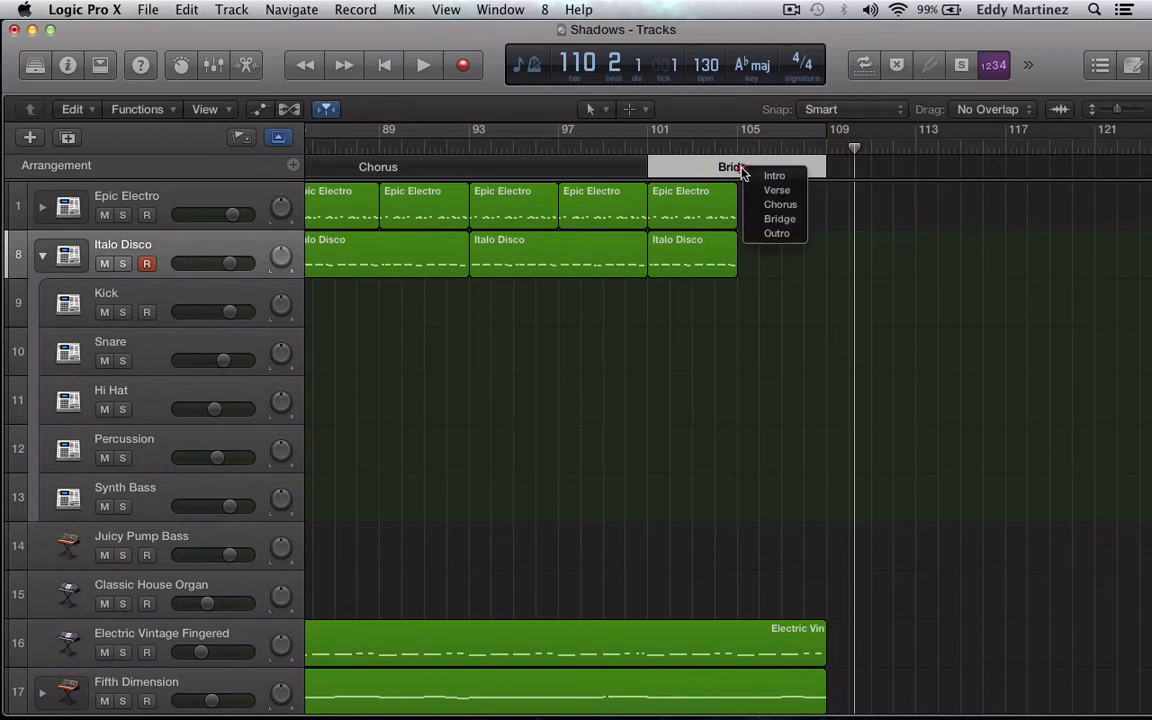
{"action": "left_click", "coordinate": [788, 233]}
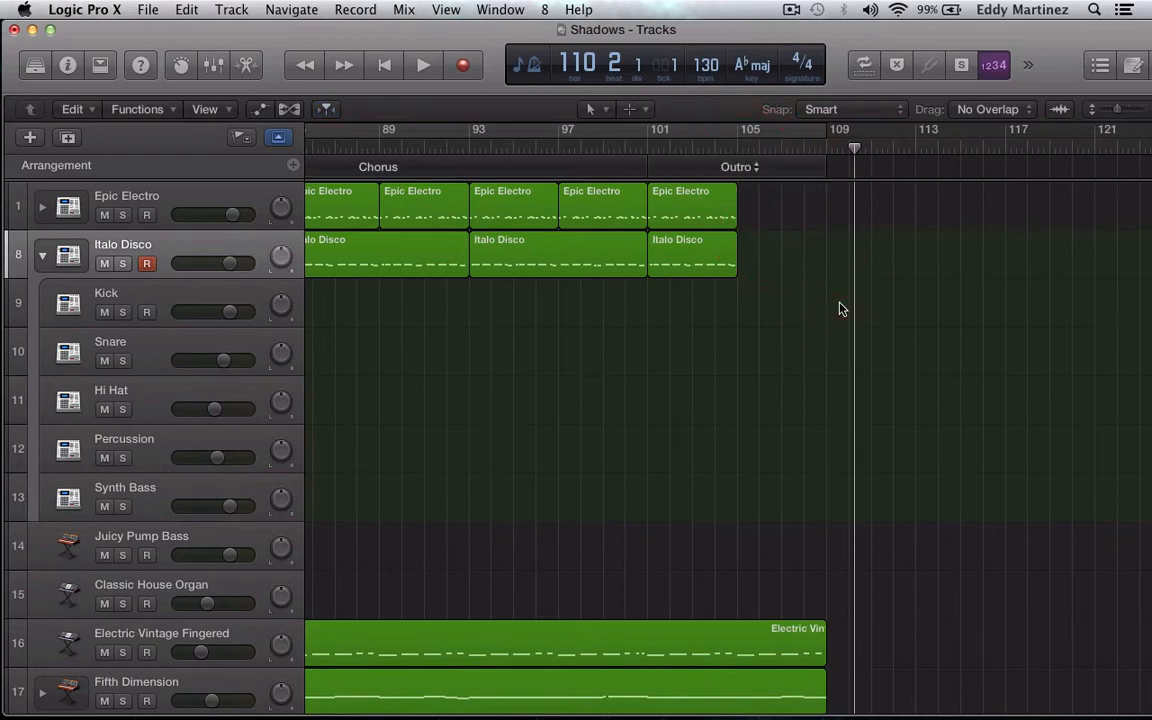
- Select the Pumping Motion track at the end of the track list
{"action": "scroll", "coordinate": [840, 309], "scroll_direction": "left", "scroll_amount": 10}
{"action": "scroll", "coordinate": [840, 309], "scroll_direction": "down", "scroll_amount": 3}
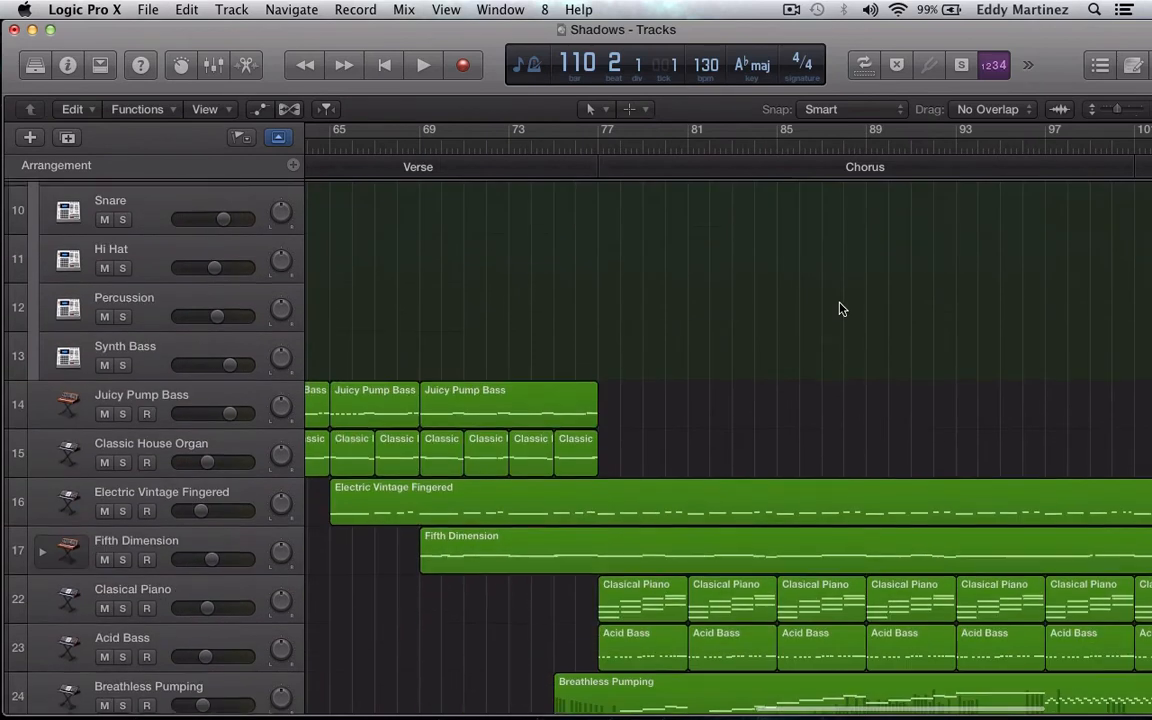
{"action": "scroll", "coordinate": [840, 309], "scroll_direction": "down", "scroll_amount": 2}
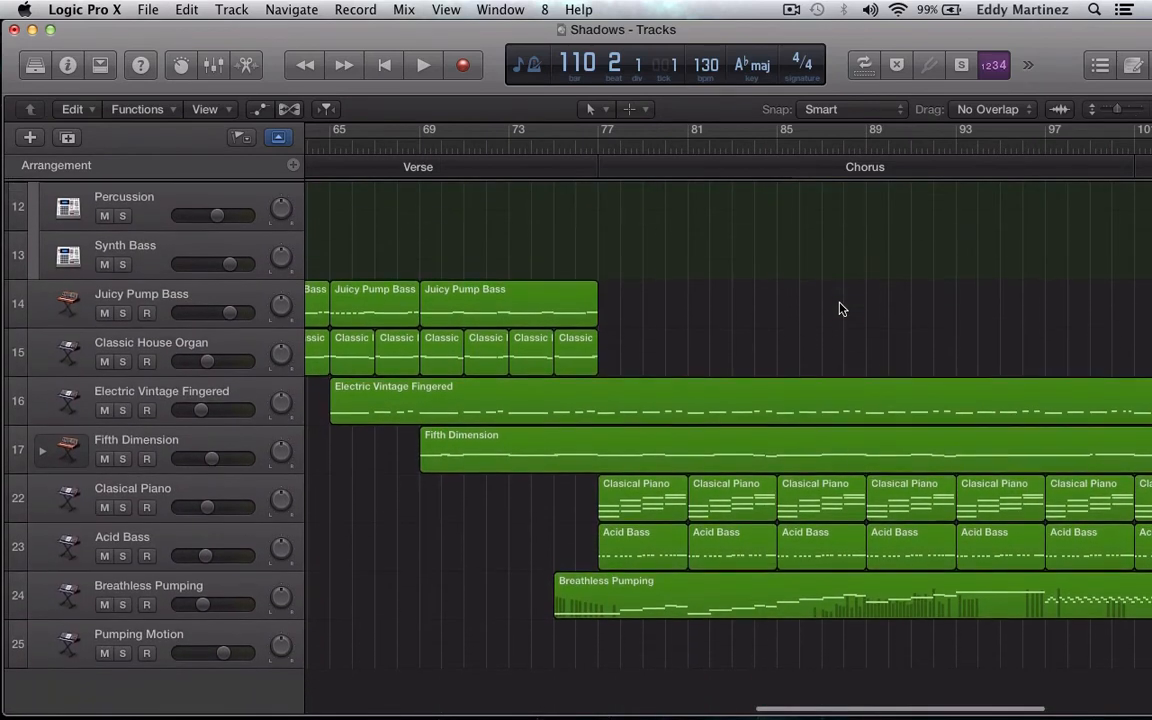
{"action": "left_click", "coordinate": [68, 643]}
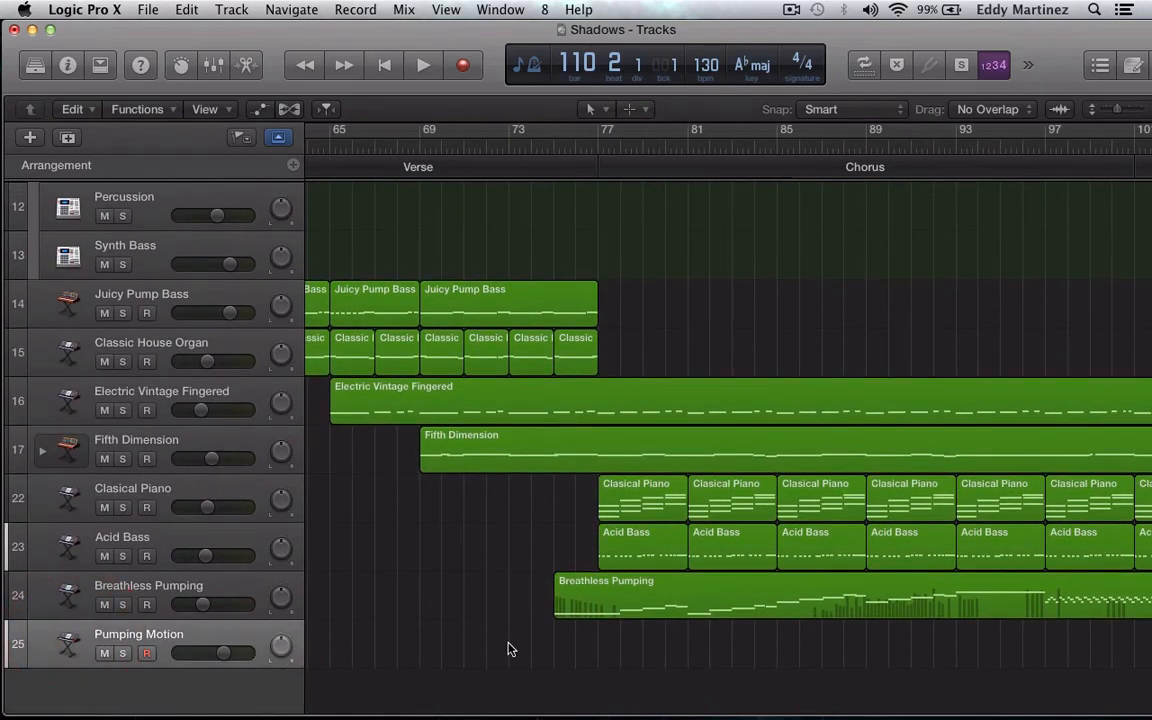
{"action": "scroll", "coordinate": [508, 650], "scroll_direction": "right", "scroll_amount": 2}
{"action": "scroll", "coordinate": [508, 650], "scroll_direction": "down", "scroll_amount": 1}
{"action": "scroll", "coordinate": [508, 650], "scroll_direction": "left", "scroll_amount": 3}
{"action": "scroll", "coordinate": [508, 650], "scroll_direction": "up", "scroll_amount": 4}
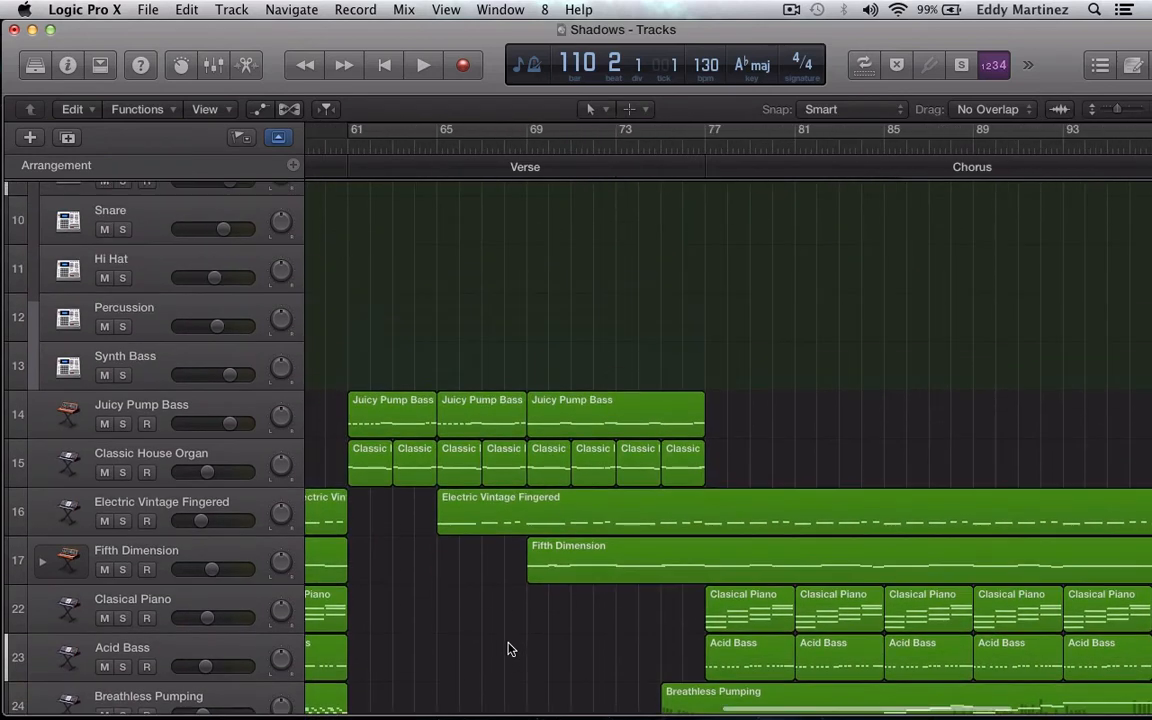
{"action": "scroll", "coordinate": [508, 650], "scroll_direction": "down", "scroll_amount": 2}
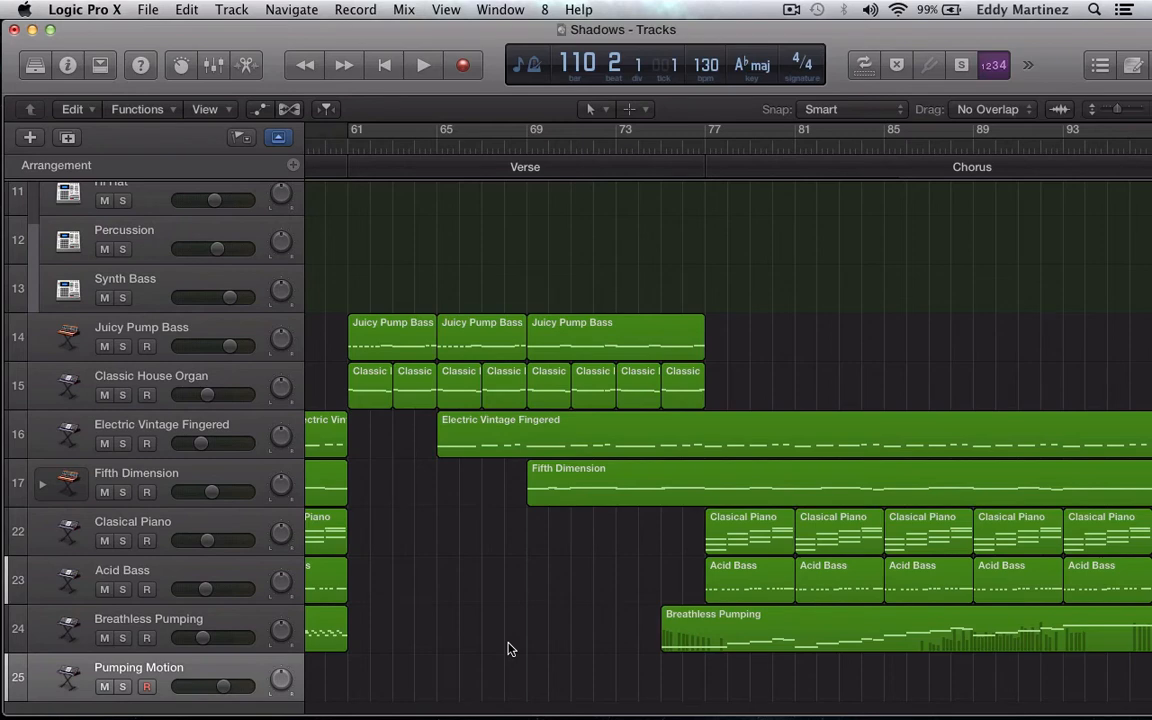
- Move the playhead back to bar 75, where the second Breathless Pumping region starts
{"action": "scroll", "coordinate": [508, 650], "scroll_direction": "right", "scroll_amount": 6}
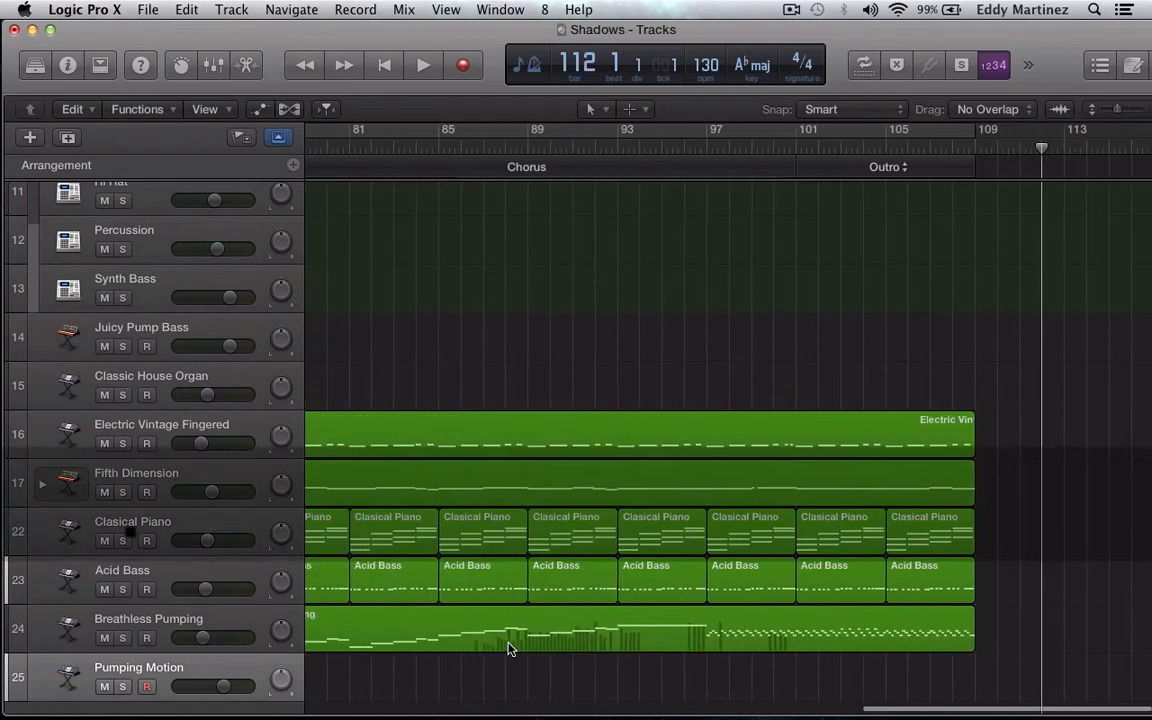
{"action": "scroll", "coordinate": [508, 650], "scroll_direction": "left", "scroll_amount": 1}
{"action": "scroll", "coordinate": [508, 650], "scroll_direction": "left", "scroll_amount": 12}
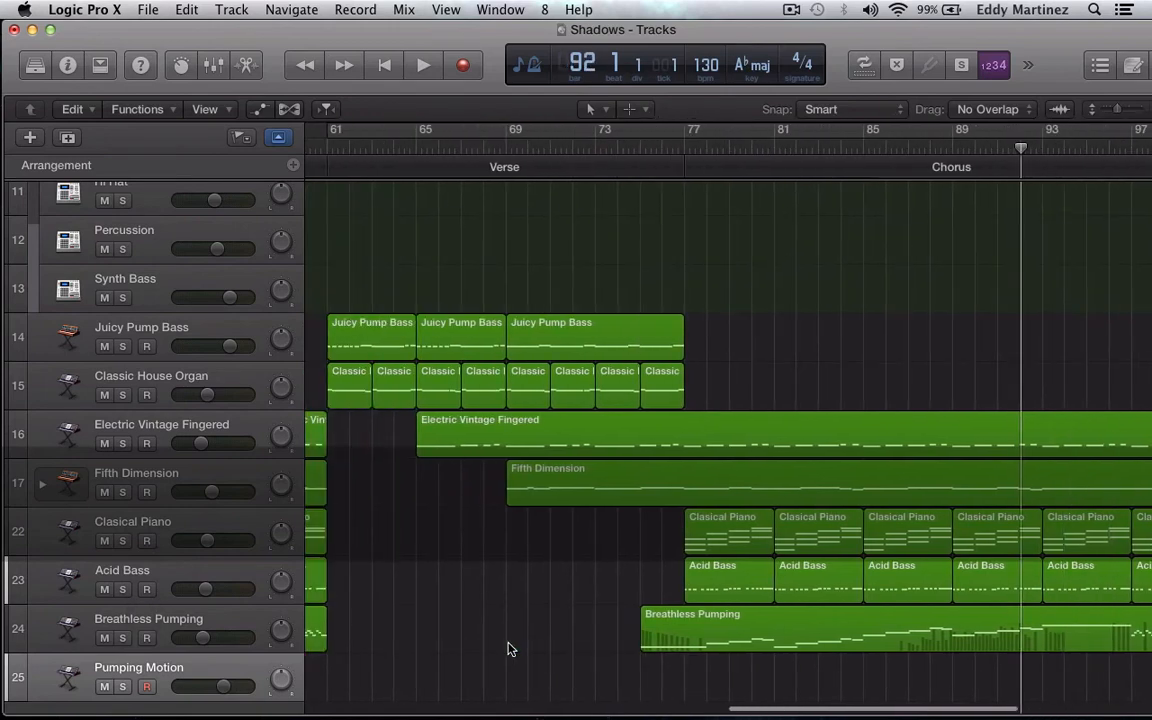
{"action": "scroll", "coordinate": [508, 650], "scroll_direction": "left", "scroll_amount": 3}
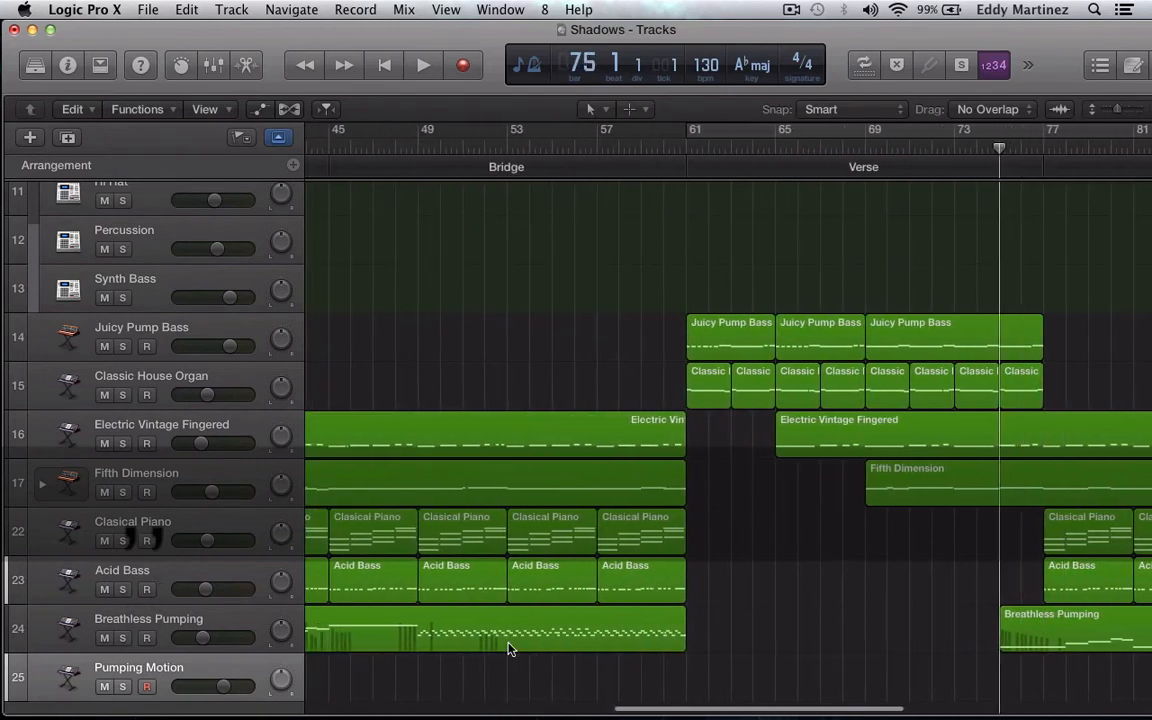
{"action": "scroll", "coordinate": [508, 650], "scroll_direction": "down", "scroll_amount": 1}
{"action": "scroll", "coordinate": [508, 650], "scroll_direction": "up", "scroll_amount": 1}
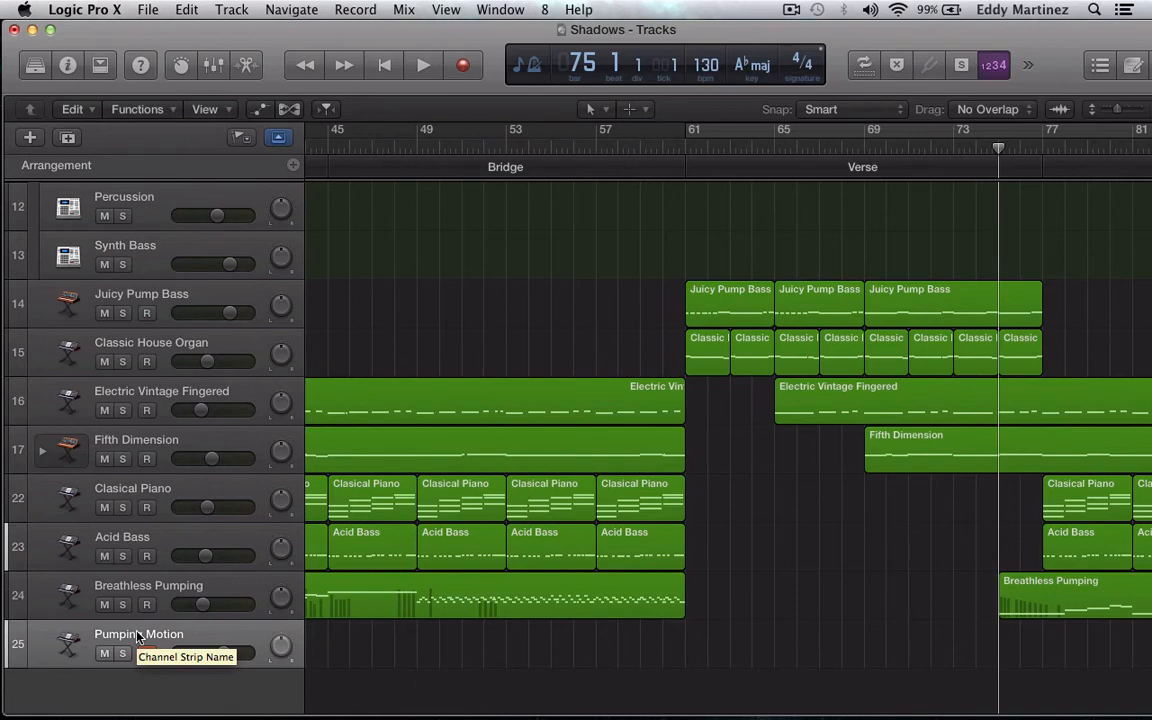
- Record a MIDI chord part on the Pumping Motion track from bar 77 to bar 85
{"action": "key", "text": "alt+ctrl+r"}
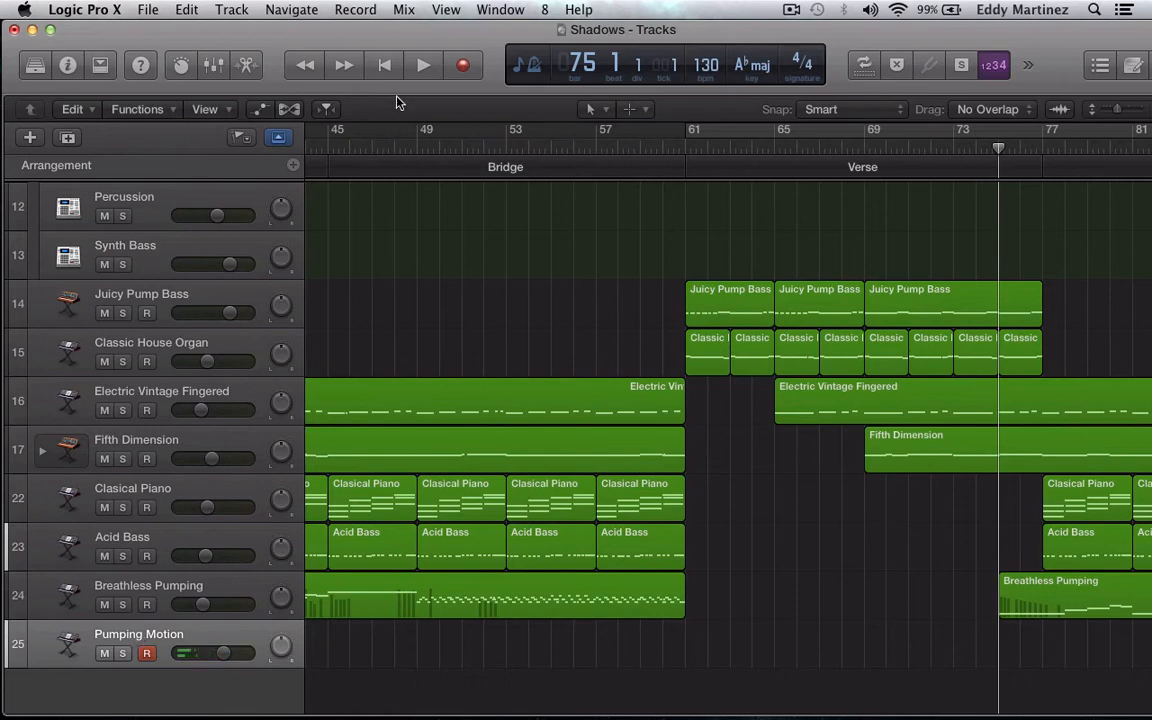
{"action": "left_click", "coordinate": [462, 66]}
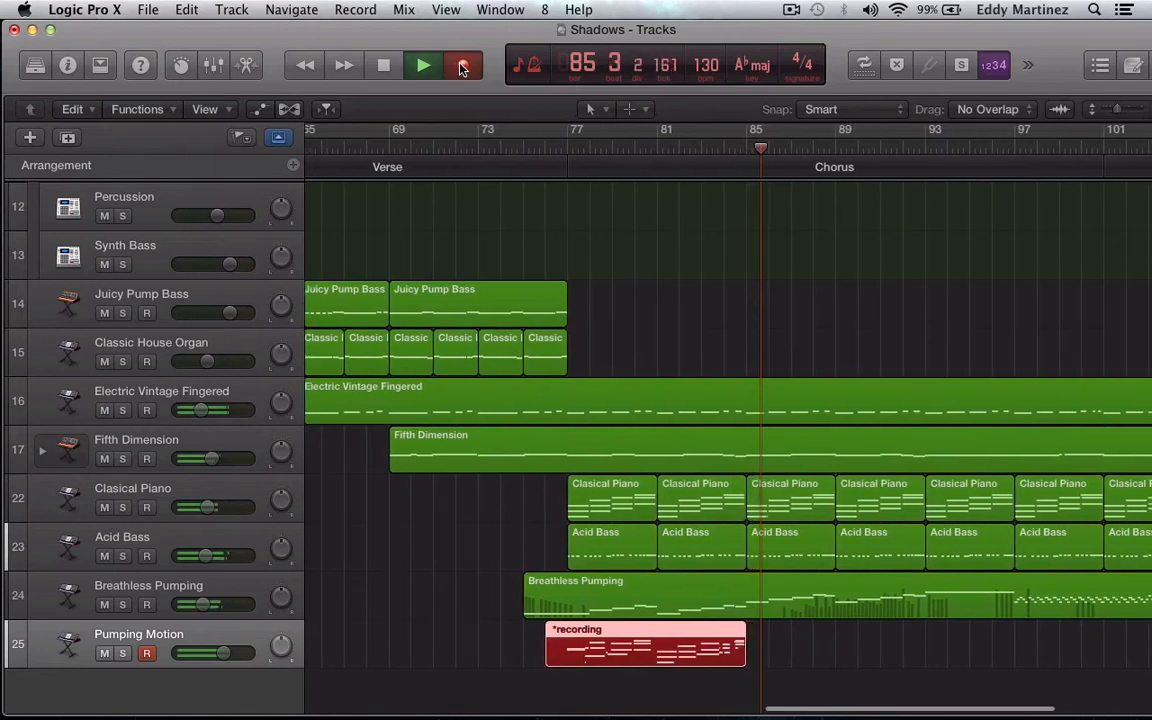
{"action": "left_click", "coordinate": [462, 66]}
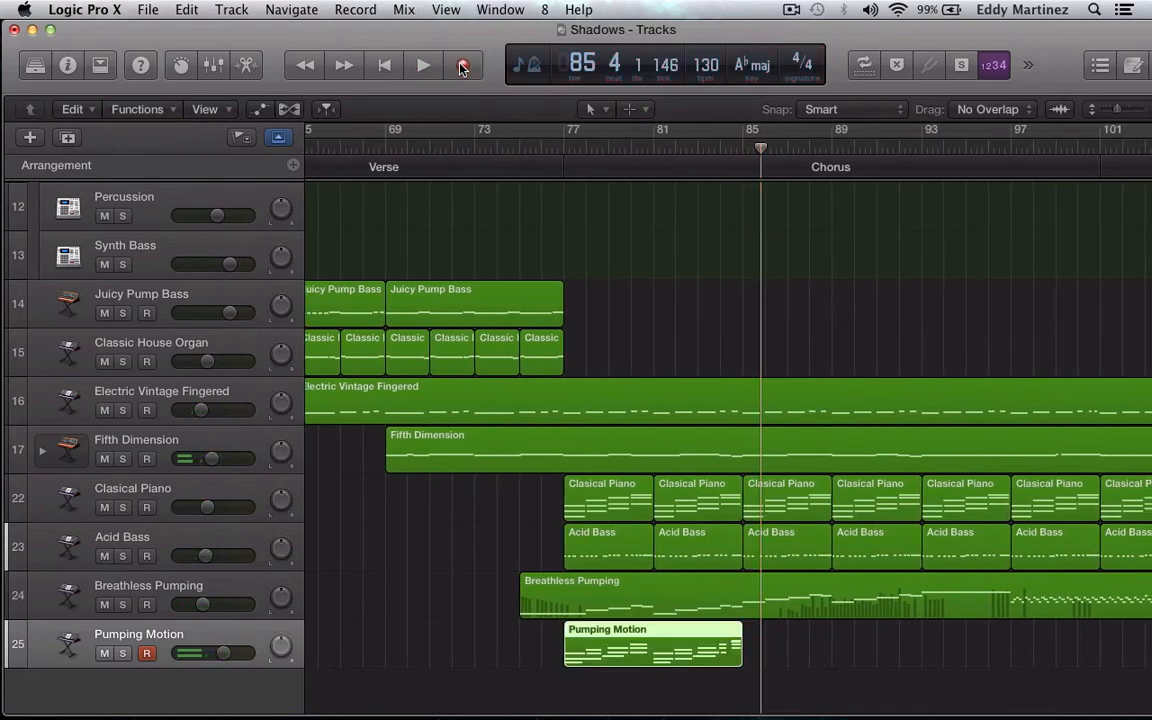
- Open the recorded Pumping Motion region in the Piano Roll and quantize all its notes to 1/16 Note
{"action": "double_click", "coordinate": [640, 645]}
{"action": "double_click", "coordinate": [640, 645]}
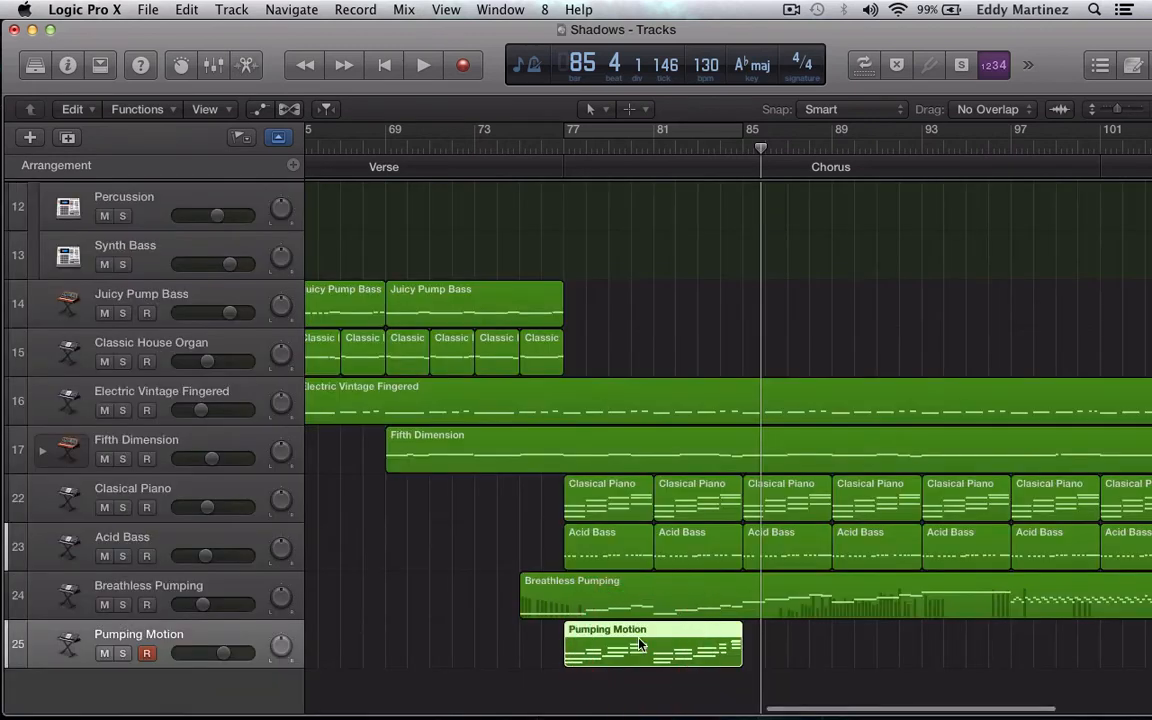
{"action": "double_click", "coordinate": [640, 645]}
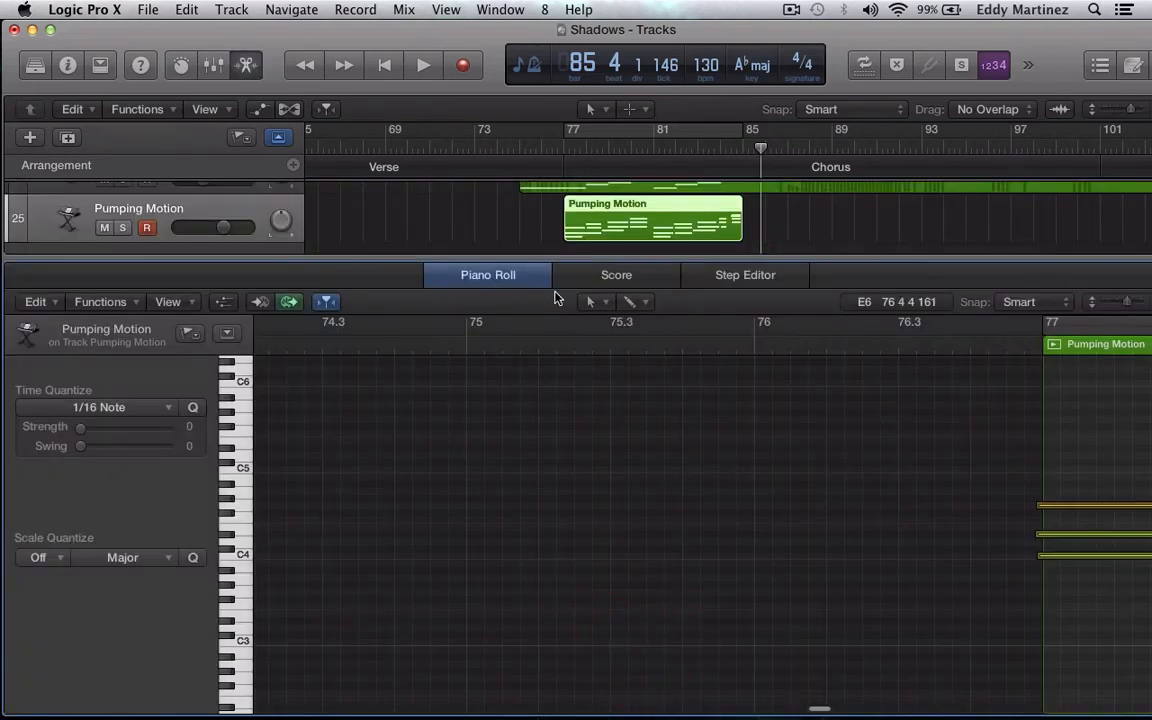
{"action": "scroll", "coordinate": [943, 455], "scroll_direction": "right", "scroll_amount": 5}
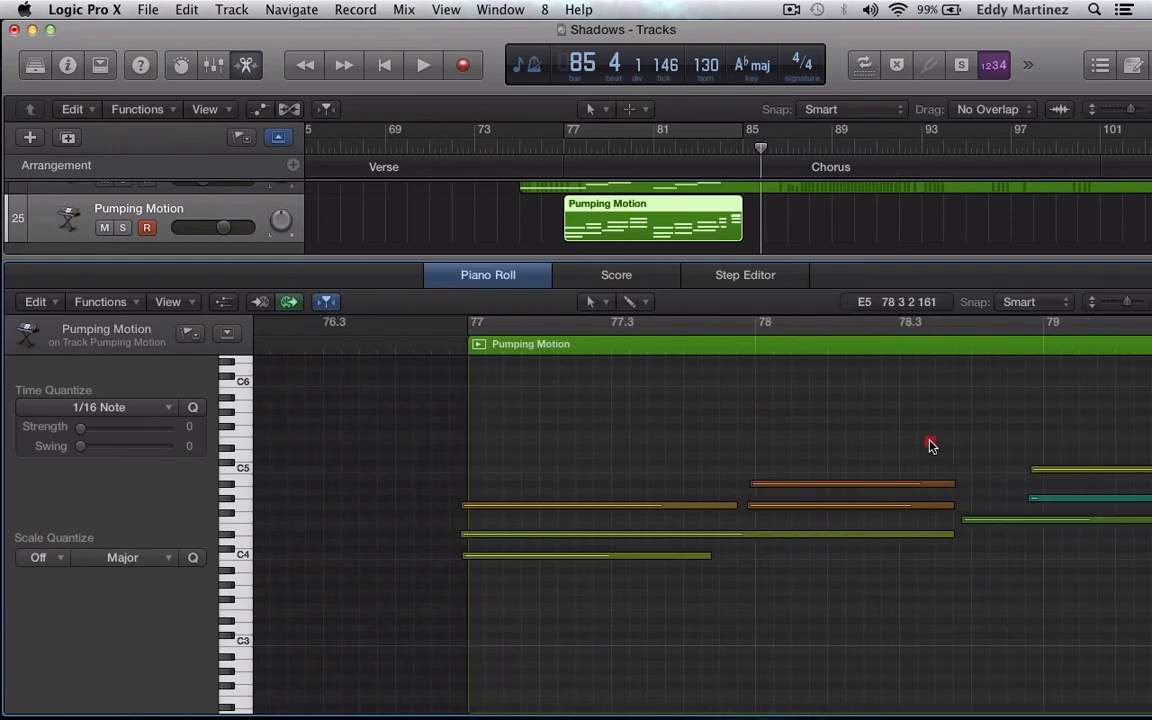
{"action": "left_click", "coordinate": [930, 445]}
{"action": "key", "text": "super+a"}
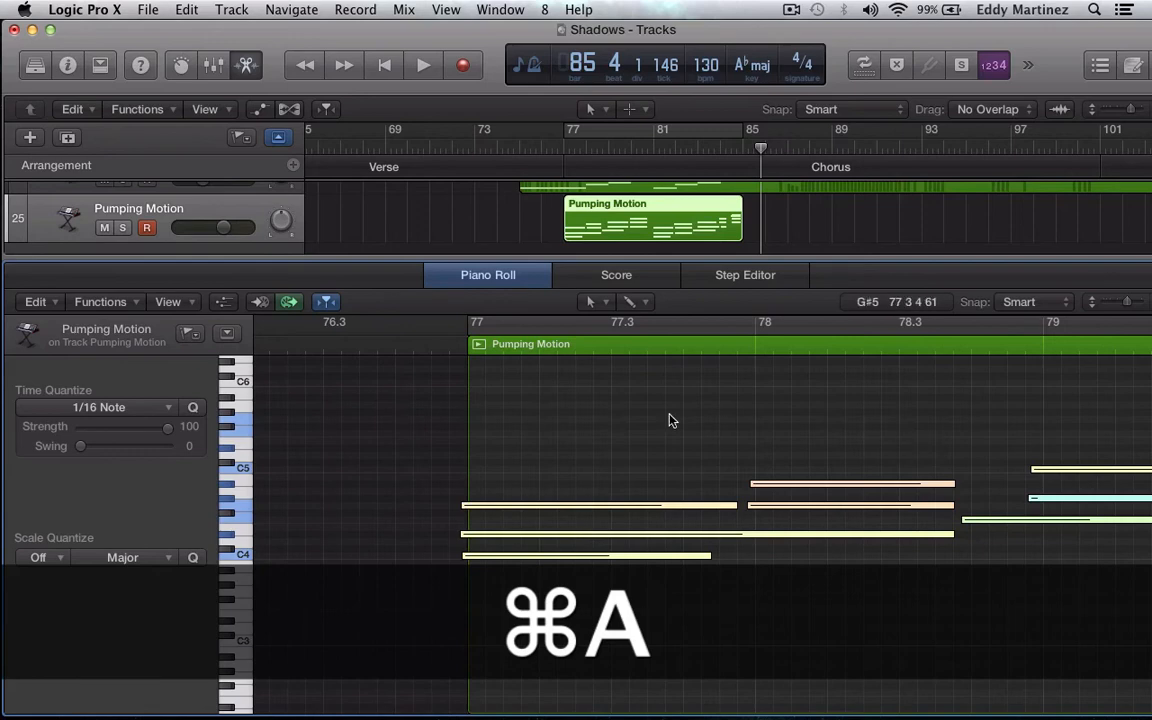
{"action": "left_click", "coordinate": [193, 407]}
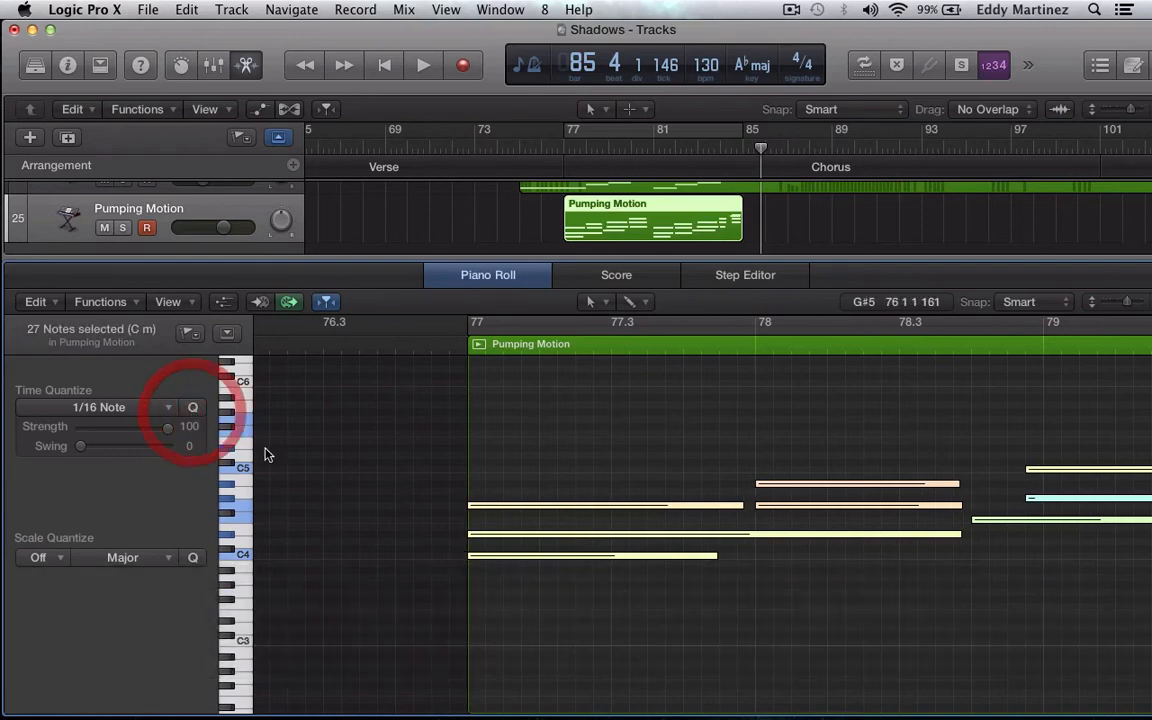
- Play back the quantized Pumping Motion region with bars 77 to 85 cycled, and examine its notes through the last bars
{"action": "scroll", "coordinate": [733, 562], "scroll_direction": "right", "scroll_amount": 10}
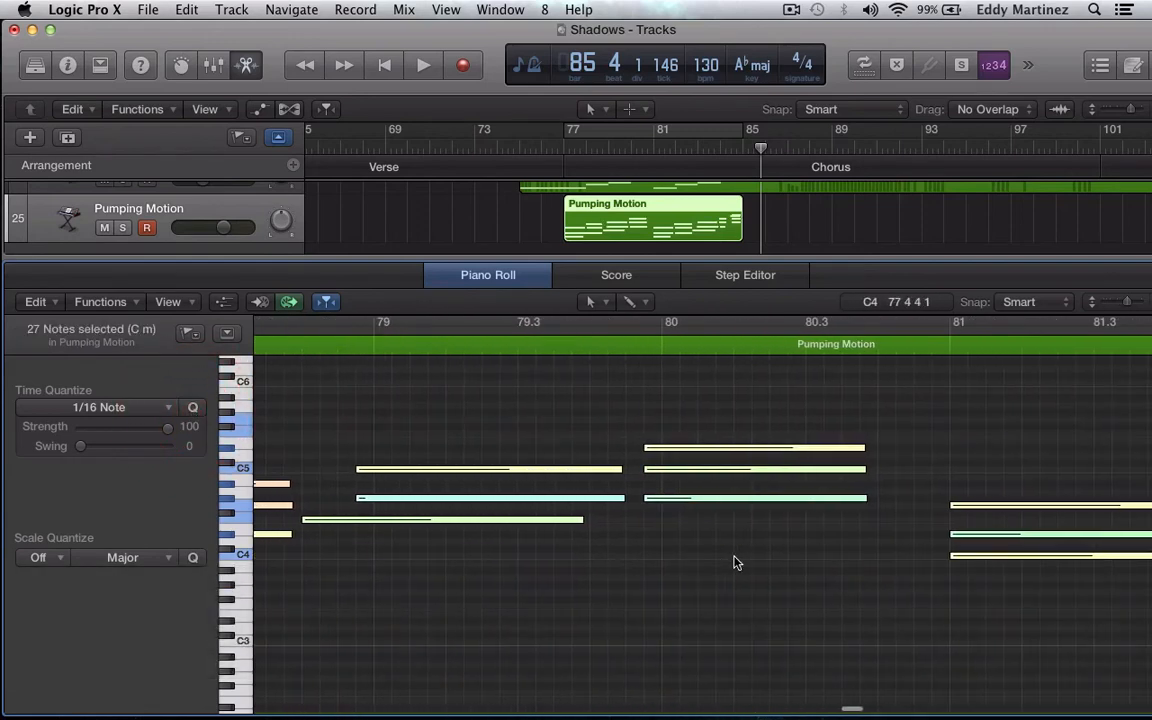
{"action": "scroll", "coordinate": [733, 562], "scroll_direction": "right", "scroll_amount": 12}
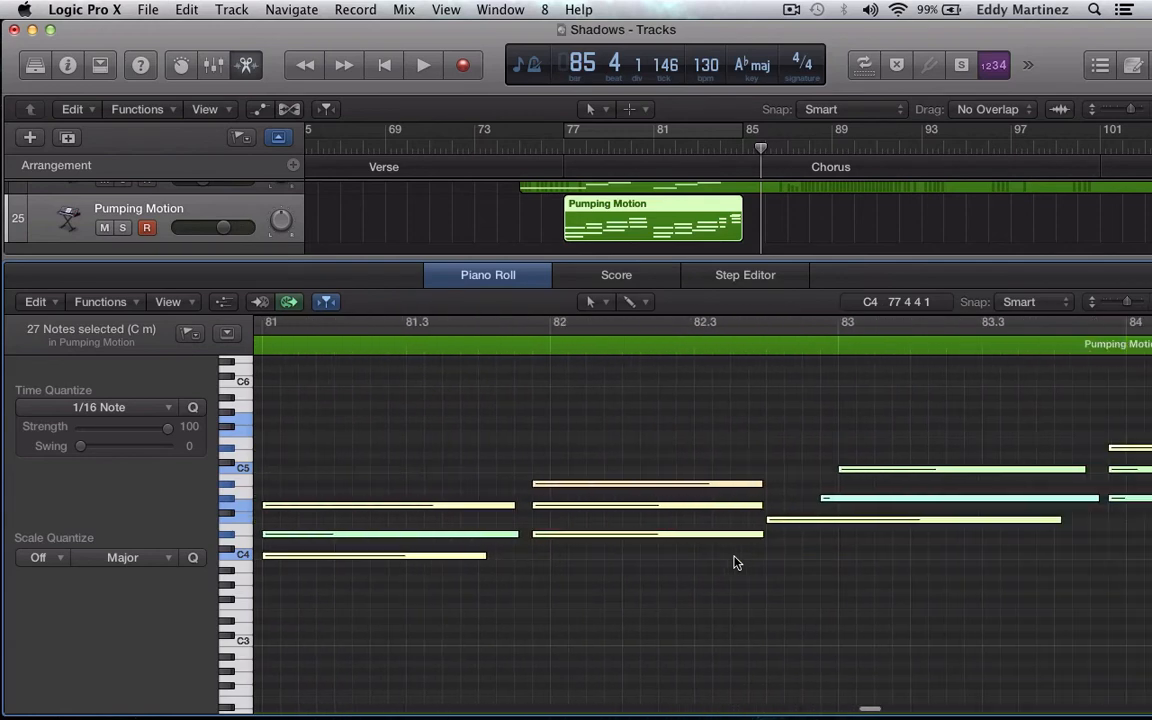
{"action": "scroll", "coordinate": [733, 562], "scroll_direction": "left", "scroll_amount": 12}
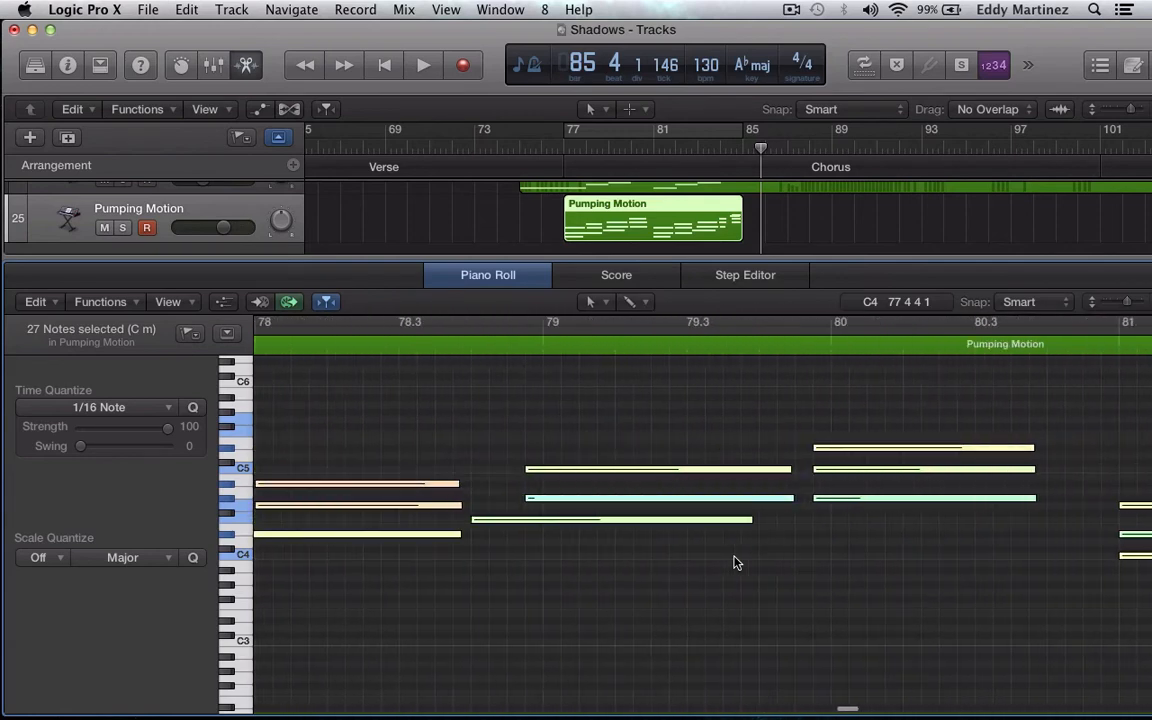
{"action": "scroll", "coordinate": [733, 562], "scroll_direction": "left", "scroll_amount": 12}
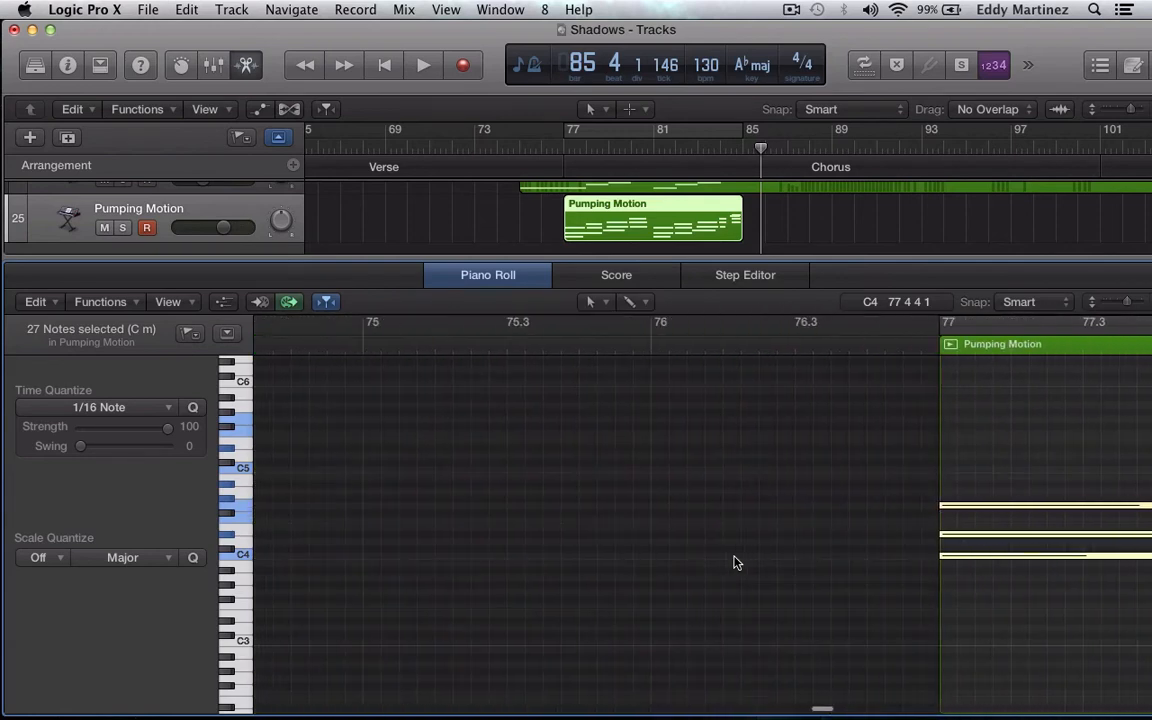
{"action": "left_click", "coordinate": [618, 130]}
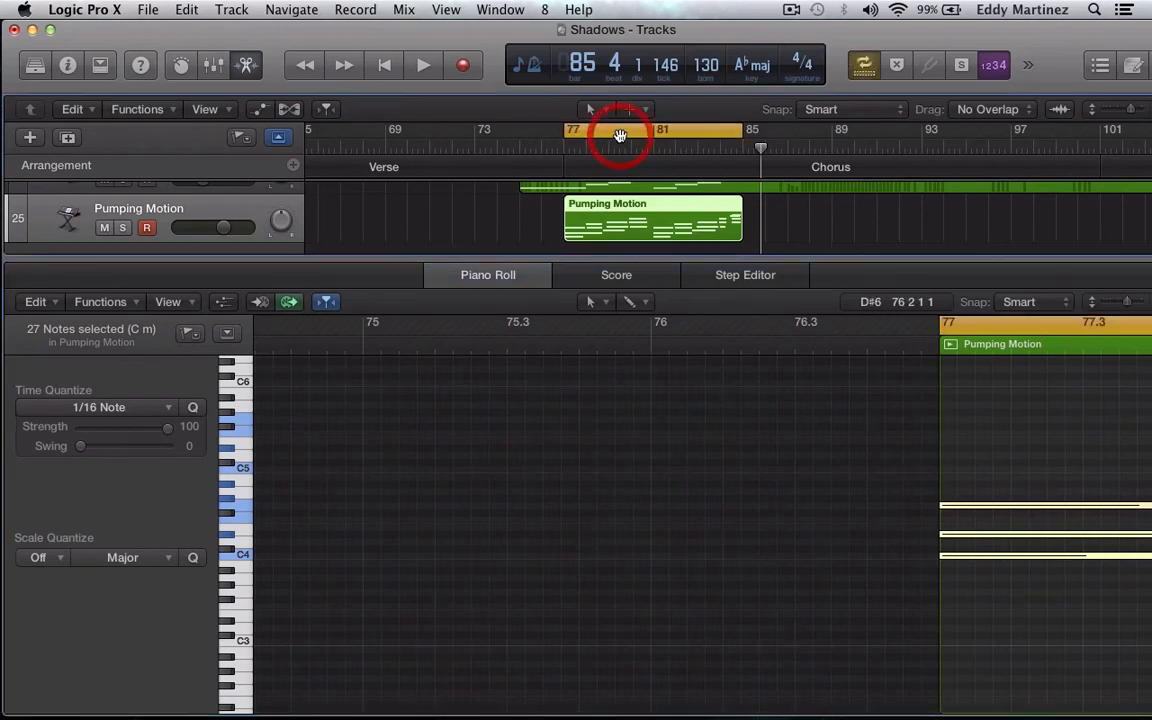
{"action": "key", "text": "space"}
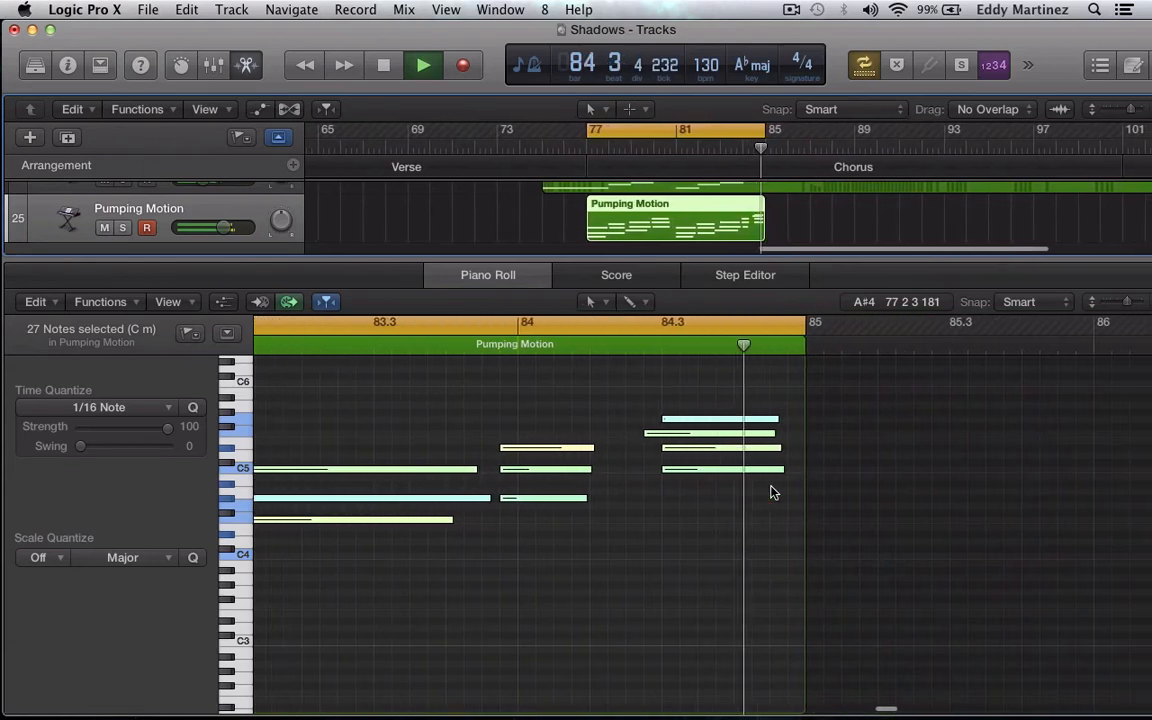
{"action": "key", "text": "space"}
{"action": "scroll", "coordinate": [771, 492], "scroll_direction": "right", "scroll_amount": 15}
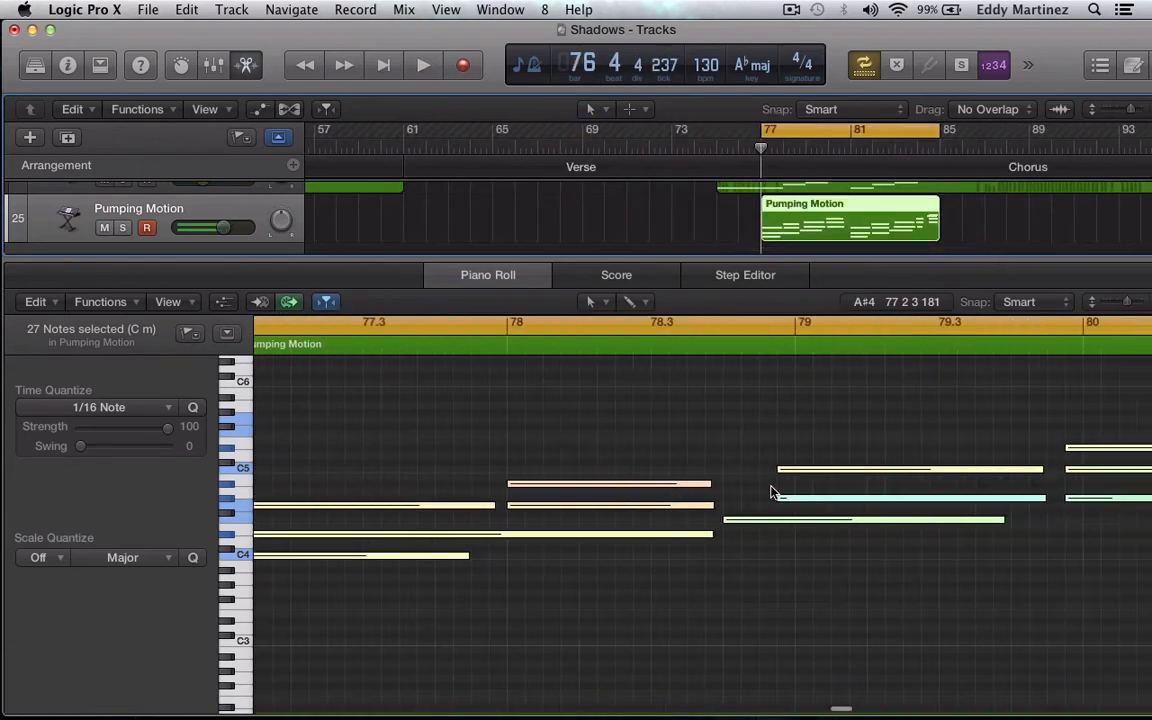
{"action": "scroll", "coordinate": [771, 492], "scroll_direction": "left", "scroll_amount": 10}
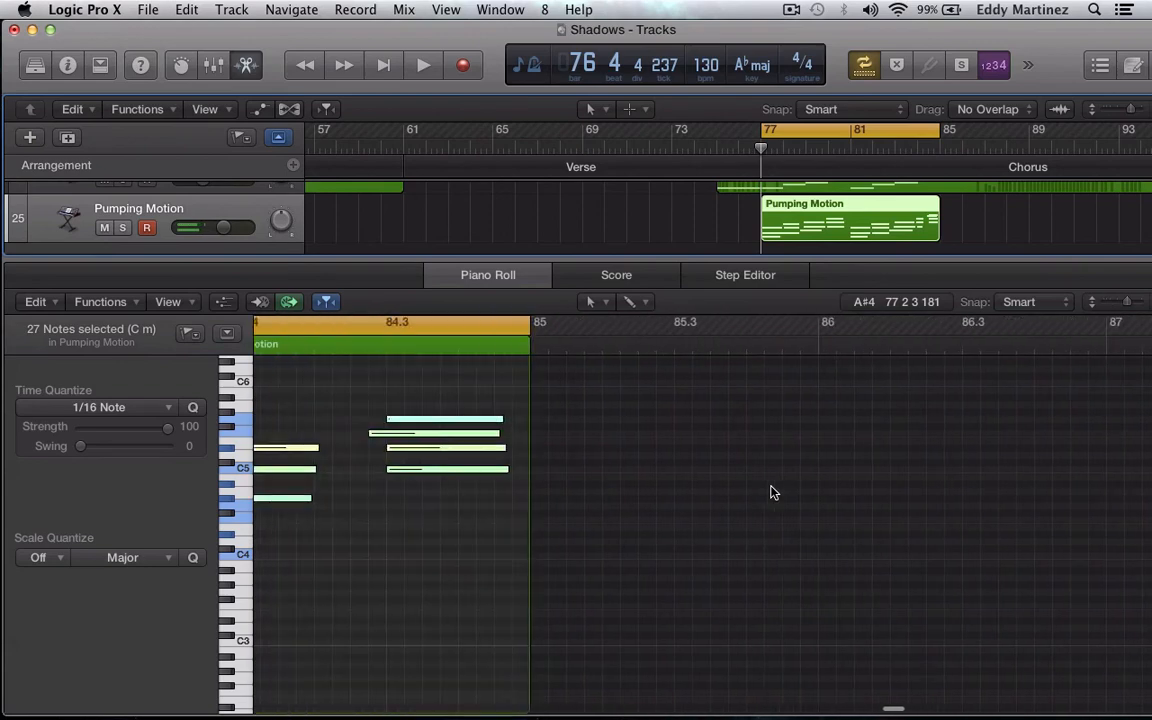
{"action": "scroll", "coordinate": [771, 492], "scroll_direction": "up", "scroll_amount": 5}
{"action": "scroll", "coordinate": [771, 492], "scroll_direction": "down", "scroll_amount": 3}
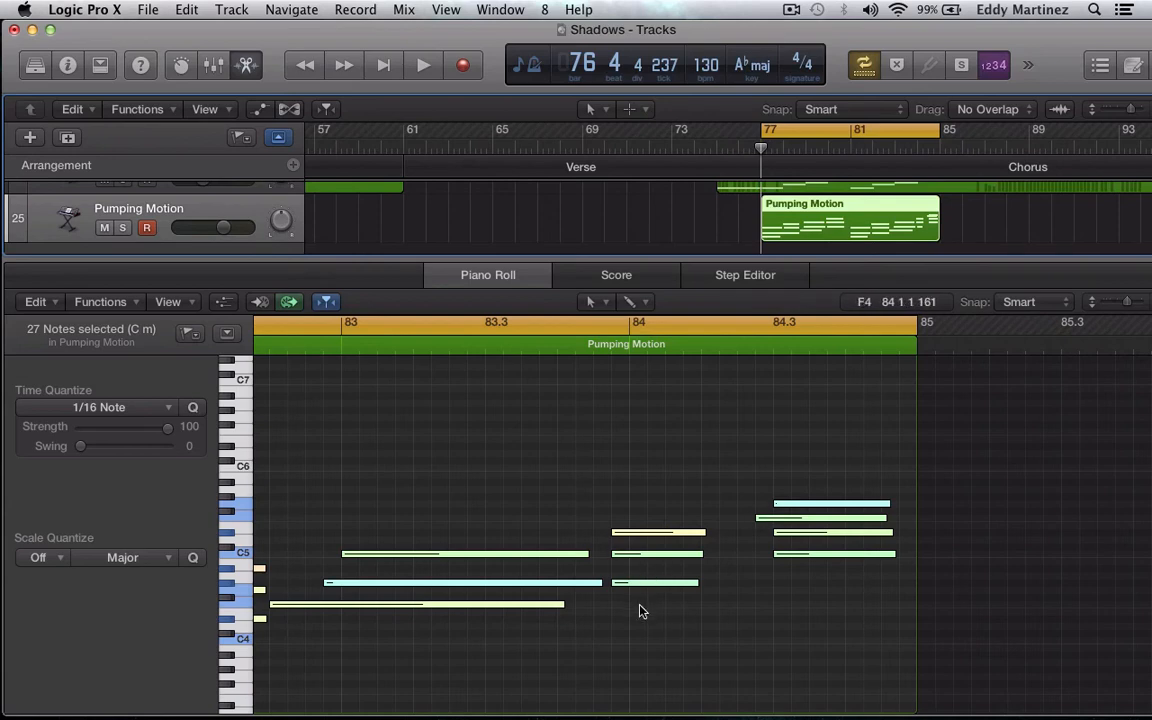
{"action": "scroll", "coordinate": [481, 601], "scroll_direction": "down", "scroll_amount": 3}
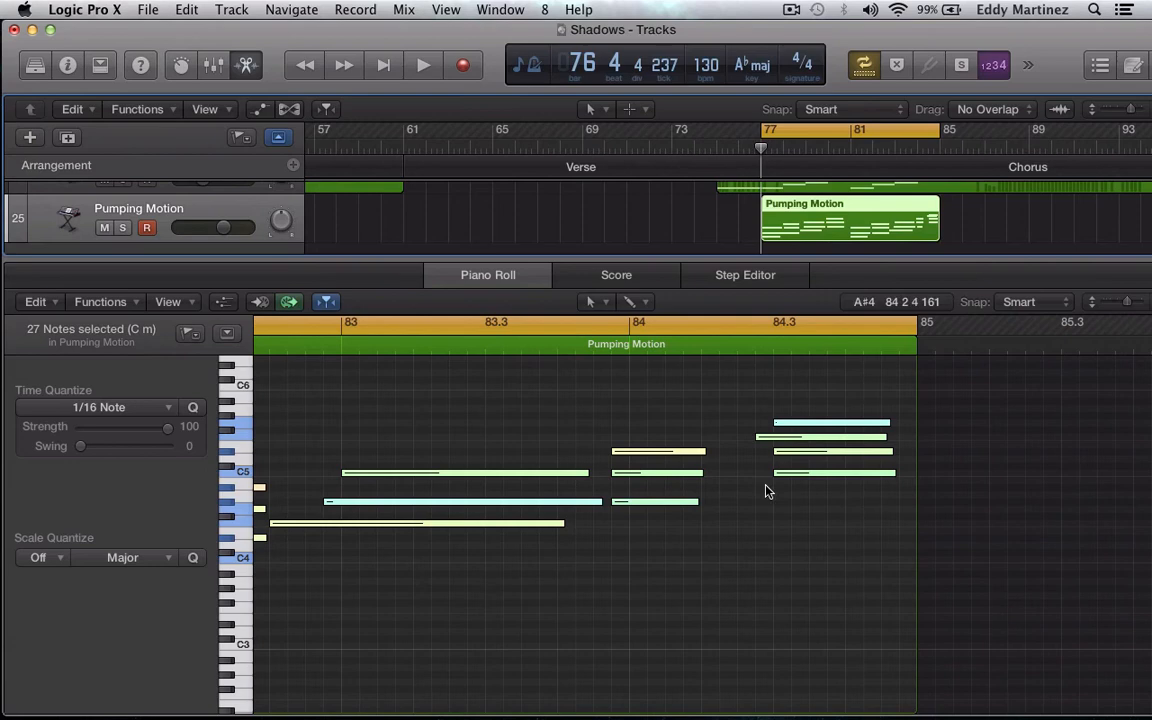
- Turn off cycle mode and close the Piano Roll editor
{"action": "left_click", "coordinate": [862, 68]}
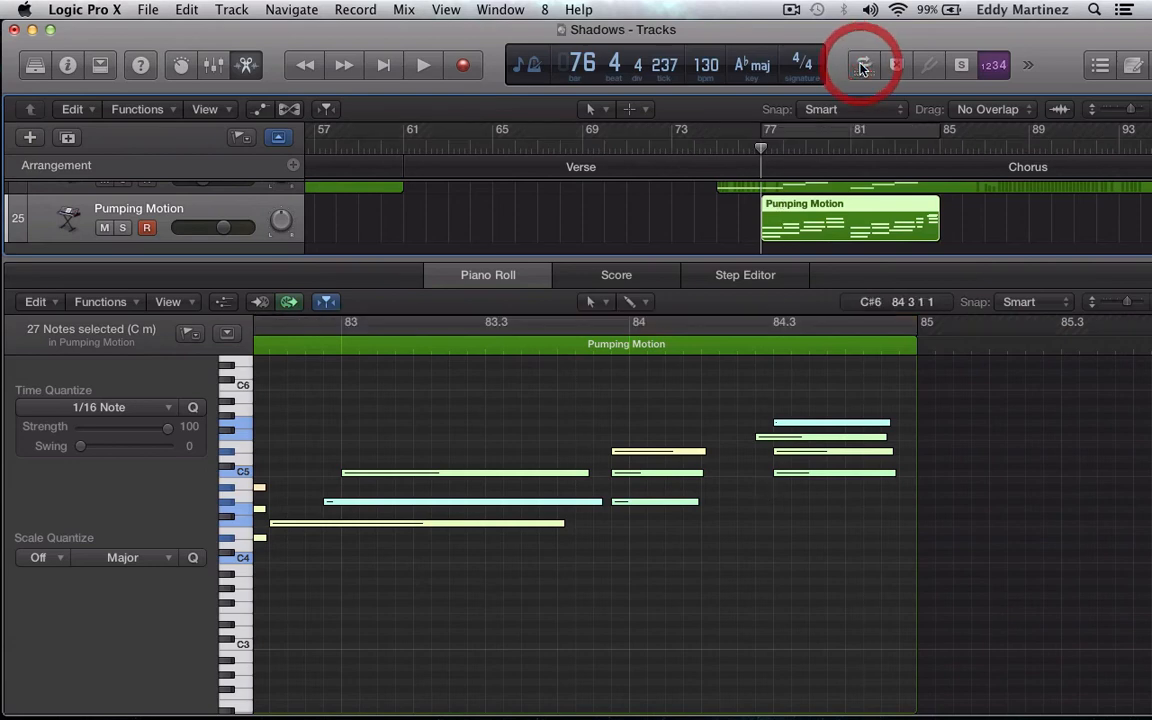
{"action": "left_click", "coordinate": [522, 279]}
{"action": "left_click", "coordinate": [505, 283]}
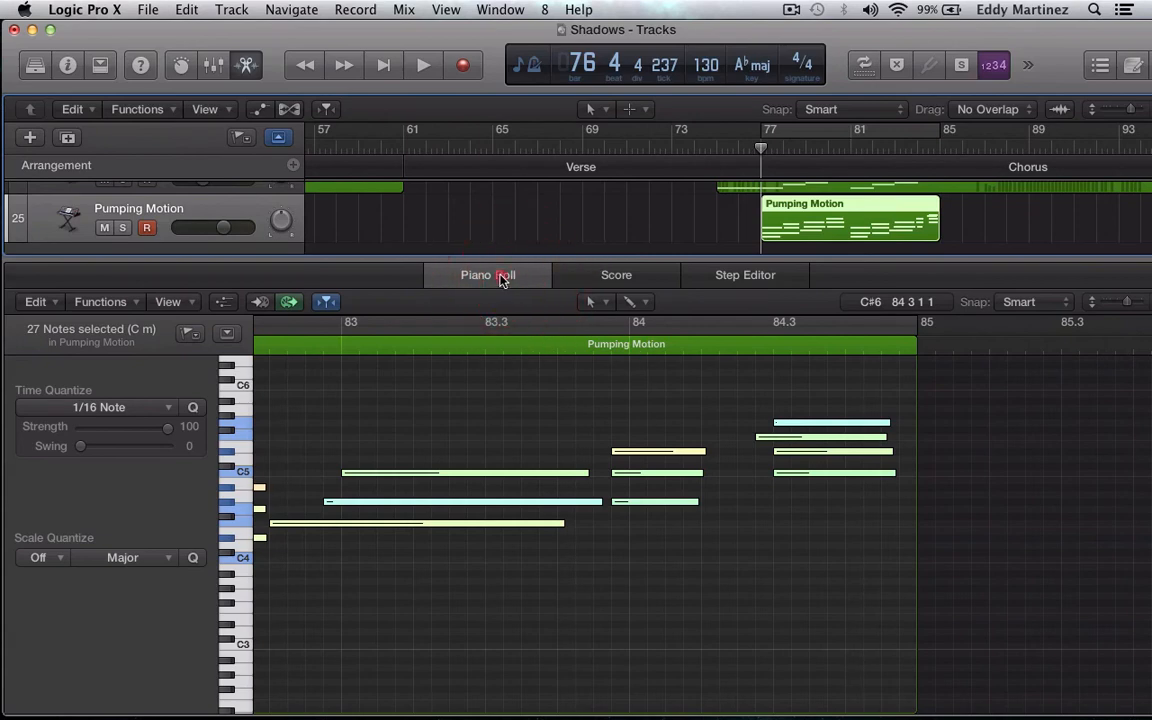
{"action": "left_click", "coordinate": [502, 281]}
- Copy the Pumping Motion region and paste three consecutive copies from bar 85, filling the track up to bar 109
{"action": "left_click", "coordinate": [903, 645]}
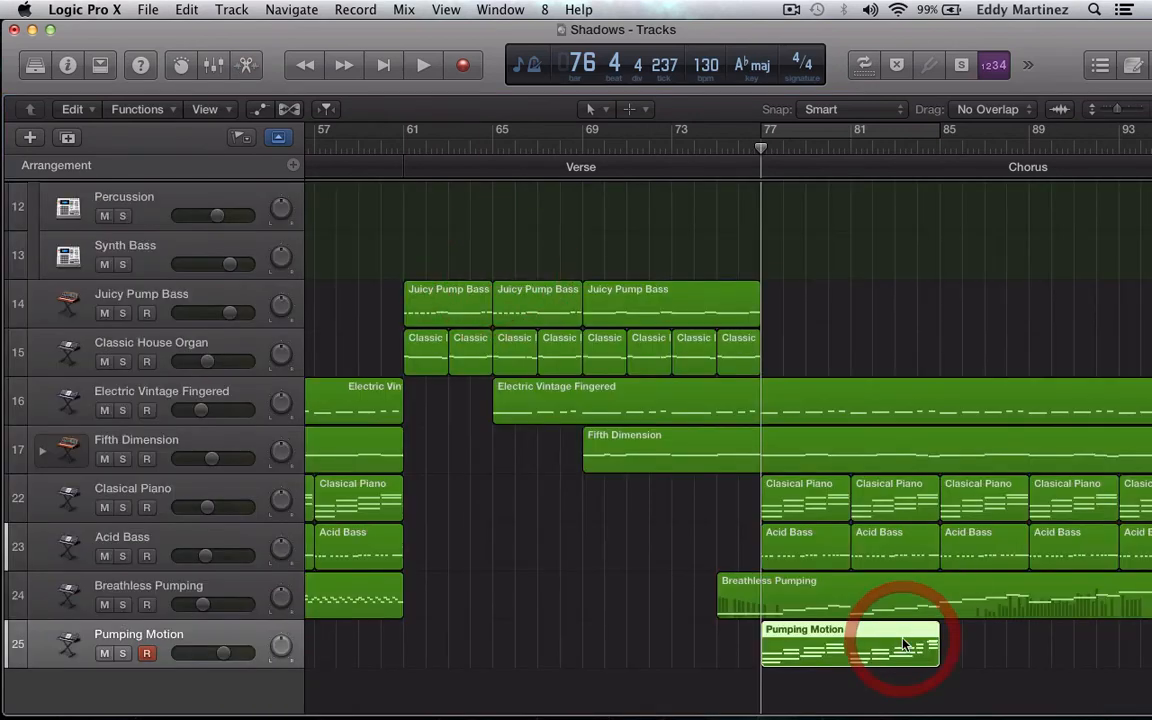
{"action": "key", "text": "super+c"}
{"action": "key", "text": "period"}
{"action": "key", "text": "period"}
{"action": "key", "text": "period"}
{"action": "key", "text": "period"}
{"action": "key", "text": "period"}
{"action": "key", "text": "period"}
{"action": "key", "text": "period"}
{"action": "key", "text": "period"}
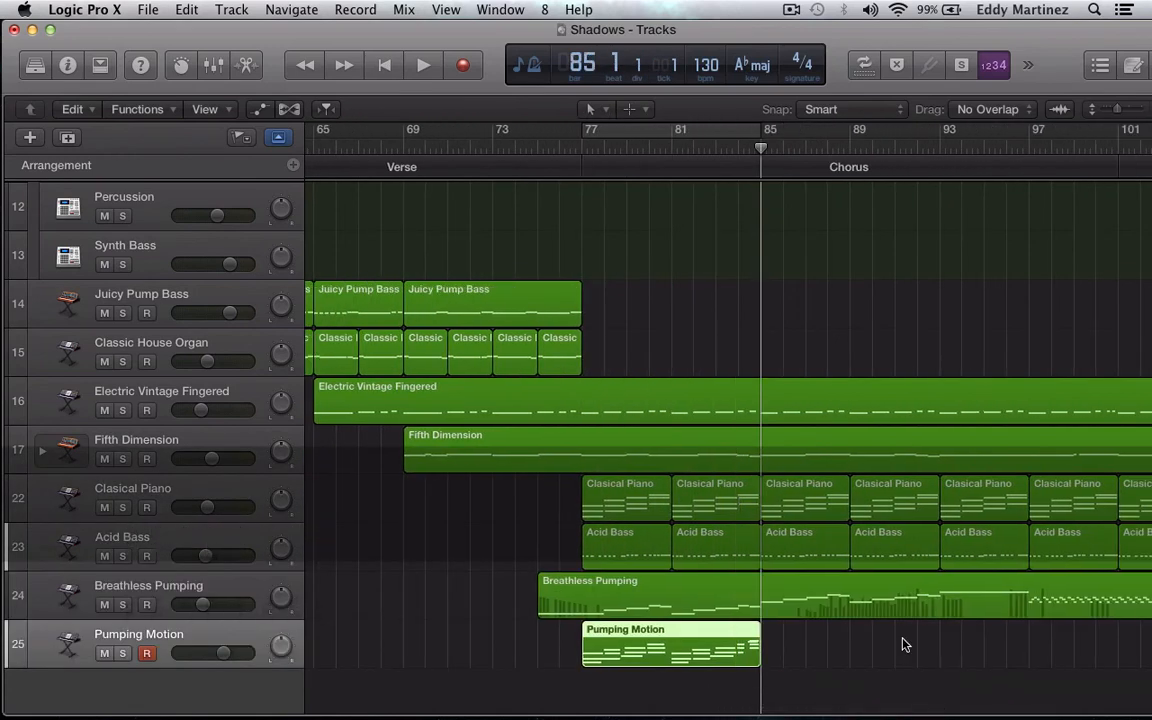
{"action": "key", "text": "super+v"}
{"action": "key", "text": "super+v"}
{"action": "key", "text": "super+v"}
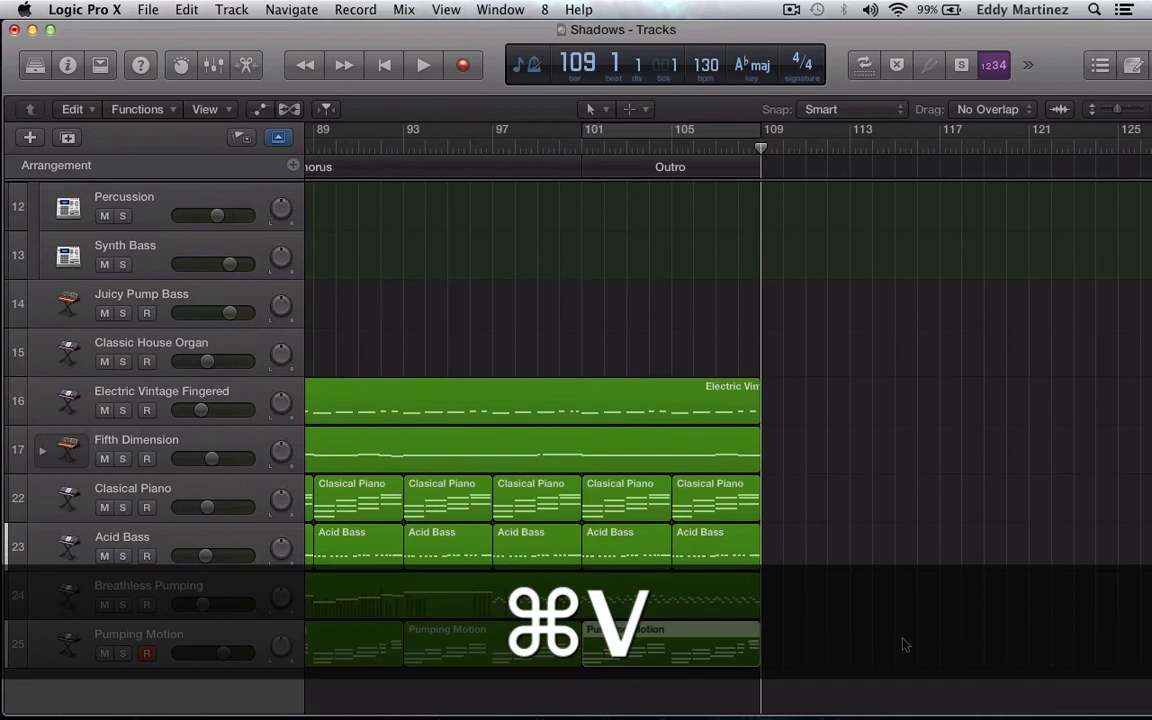
- Examine the regions on all tracks of the Shadows arrangement, from the intro through to the end of the outro at bar 109
{"action": "scroll", "coordinate": [903, 645], "scroll_direction": "left", "scroll_amount": 15}
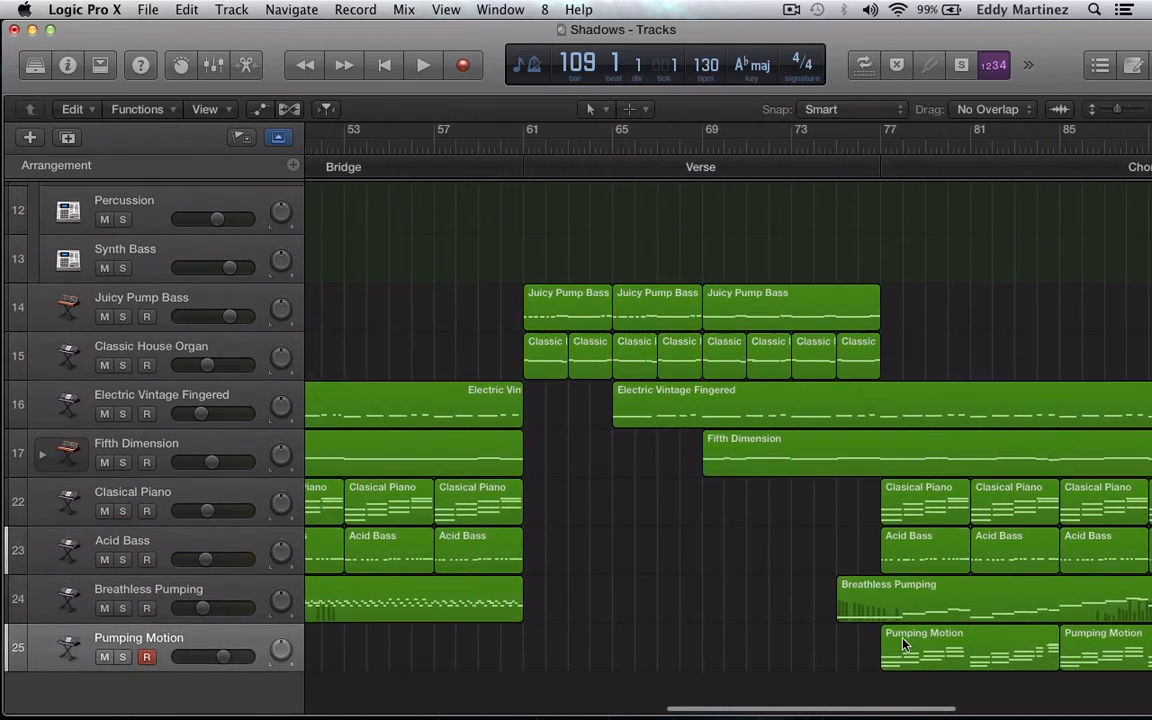
{"action": "scroll", "coordinate": [903, 645], "scroll_direction": "left", "scroll_amount": 8}
{"action": "scroll", "coordinate": [903, 645], "scroll_direction": "up", "scroll_amount": 5}
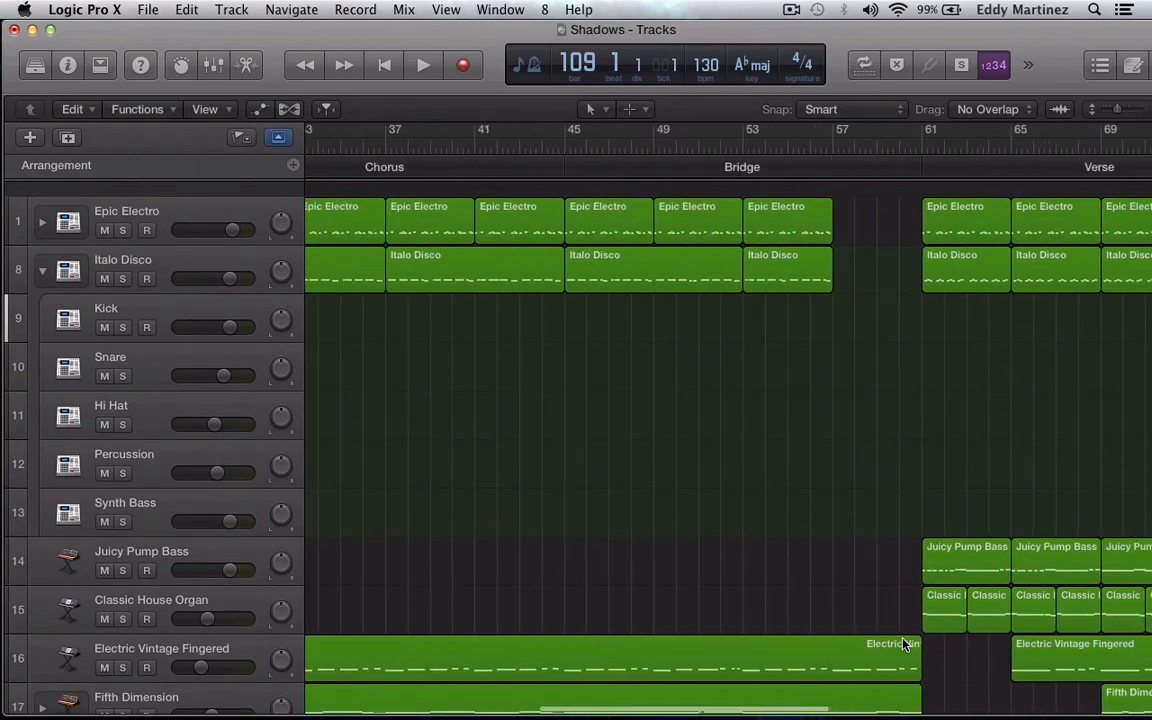
{"action": "scroll", "coordinate": [903, 645], "scroll_direction": "left", "scroll_amount": 12}
{"action": "scroll", "coordinate": [903, 645], "scroll_direction": "down", "scroll_amount": 5}
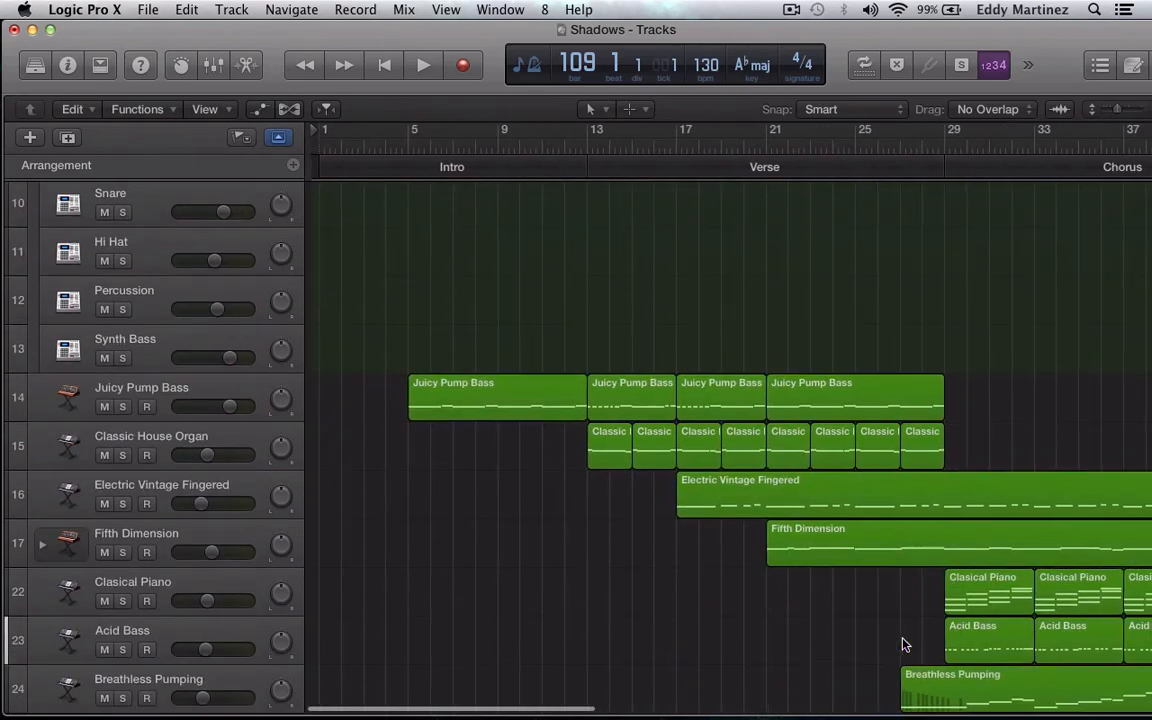
{"action": "scroll", "coordinate": [903, 645], "scroll_direction": "right", "scroll_amount": 20}
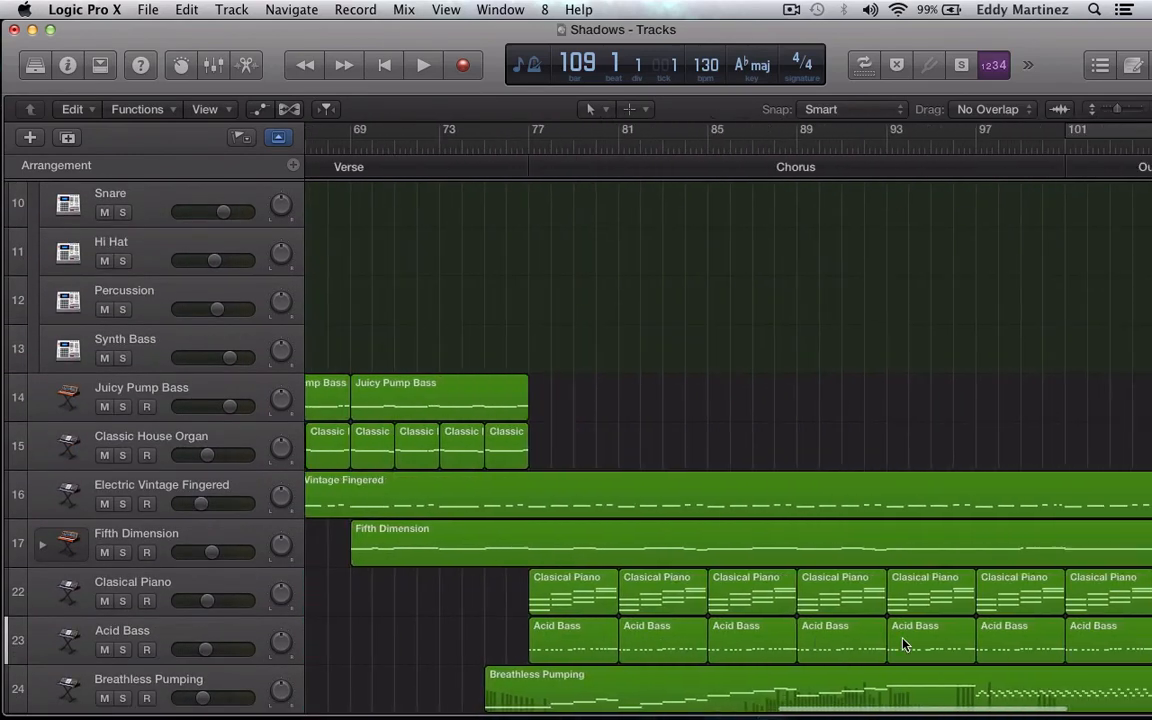
{"action": "scroll", "coordinate": [903, 645], "scroll_direction": "right", "scroll_amount": 5}
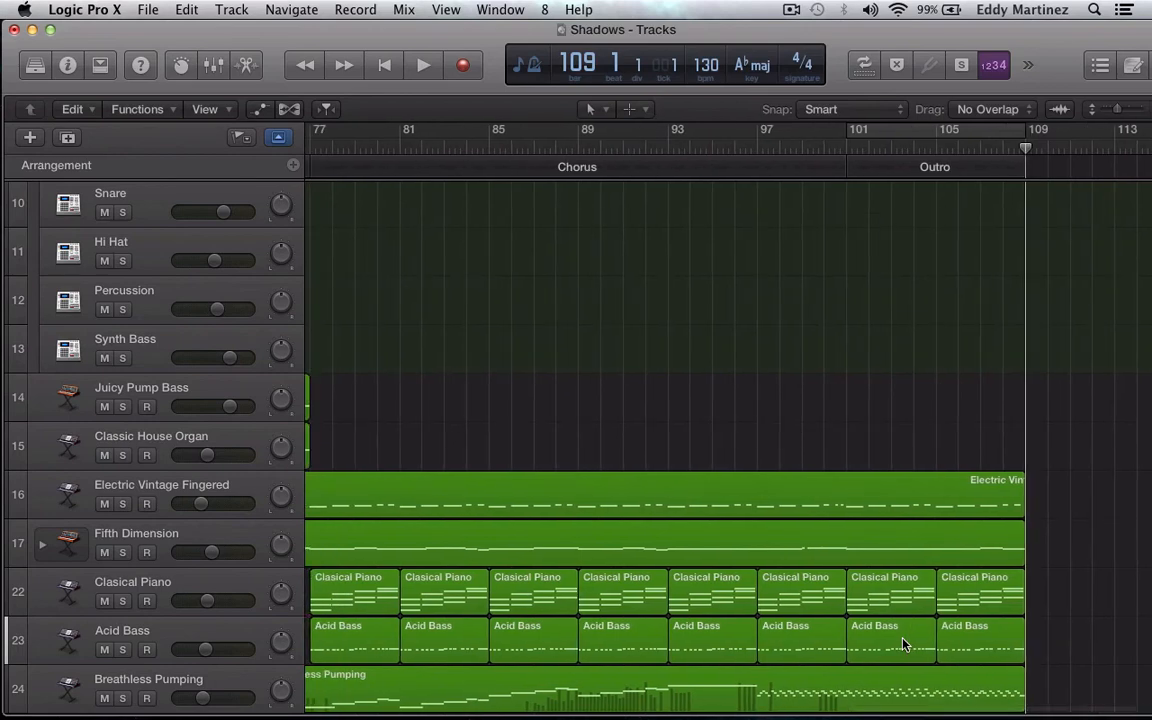
{"action": "scroll", "coordinate": [903, 645], "scroll_direction": "up", "scroll_amount": 5}
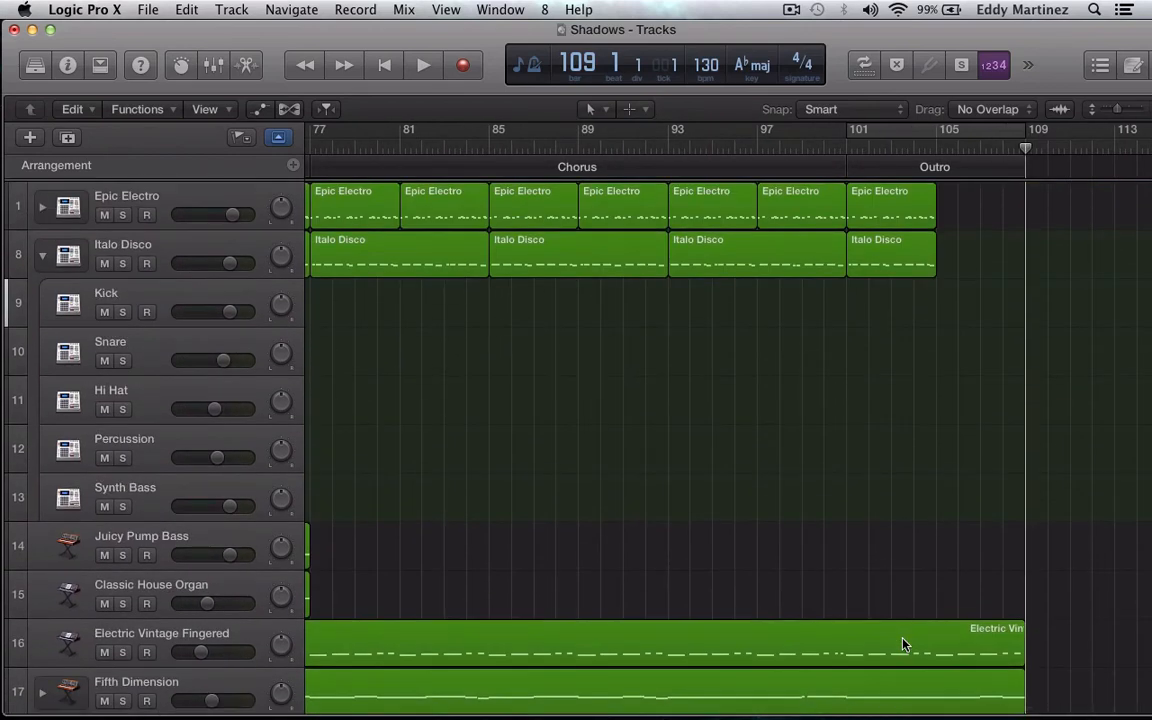
{"action": "scroll", "coordinate": [903, 645], "scroll_direction": "up", "scroll_amount": 2}
{"action": "scroll", "coordinate": [290, 600], "scroll_direction": "down", "scroll_amount": 4}
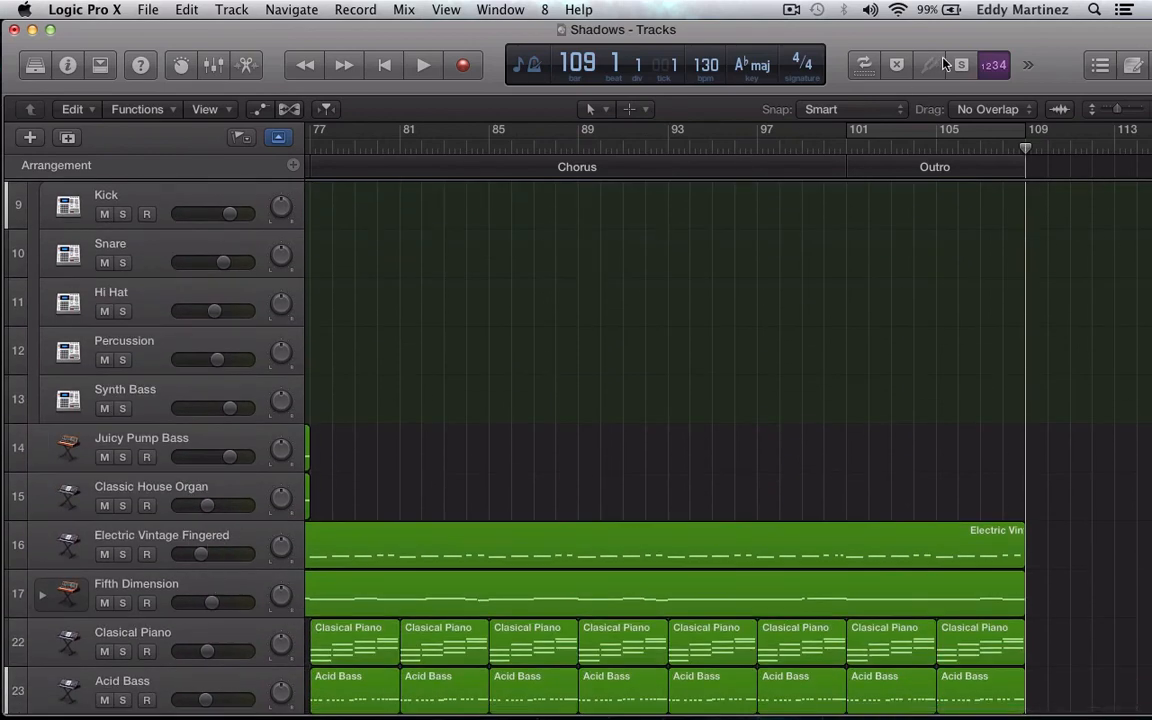
{"action": "scroll", "coordinate": [1036, 248], "scroll_direction": "up", "scroll_amount": 3}
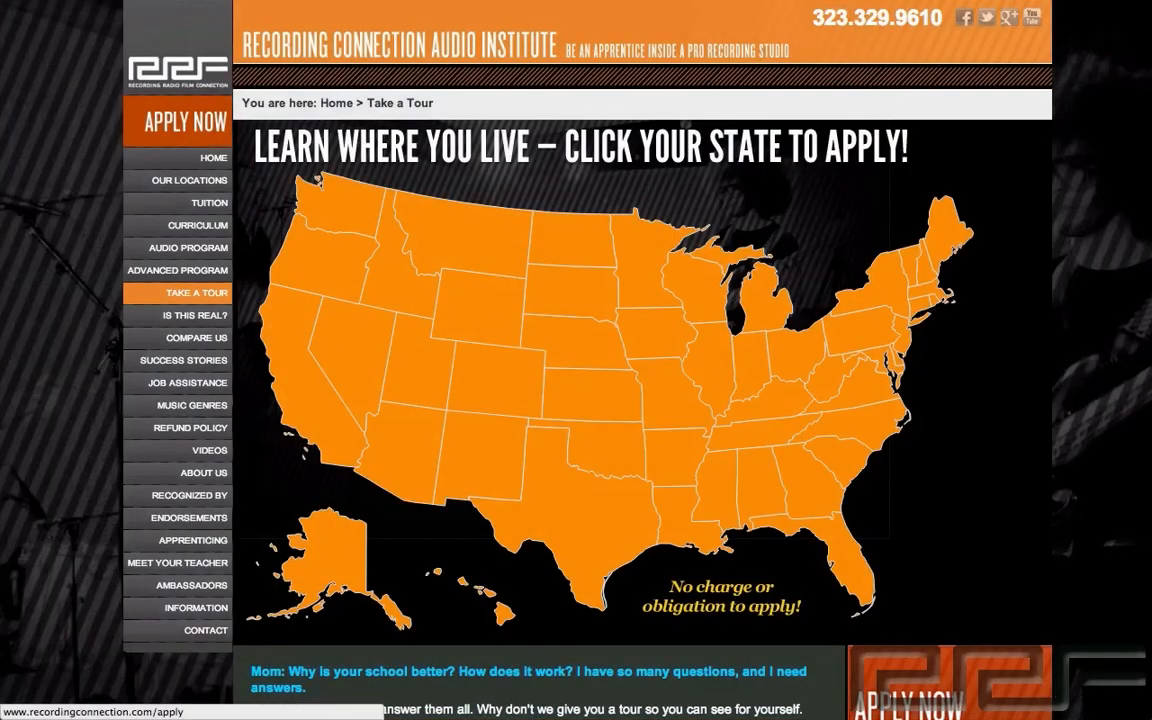
- Switch to the Recording Connection website in the browser, open its home page, and look over the state map and sign-up form
{"action": "left_click", "coordinate": [185, 122]}
{"action": "left_click", "coordinate": [178, 72]}
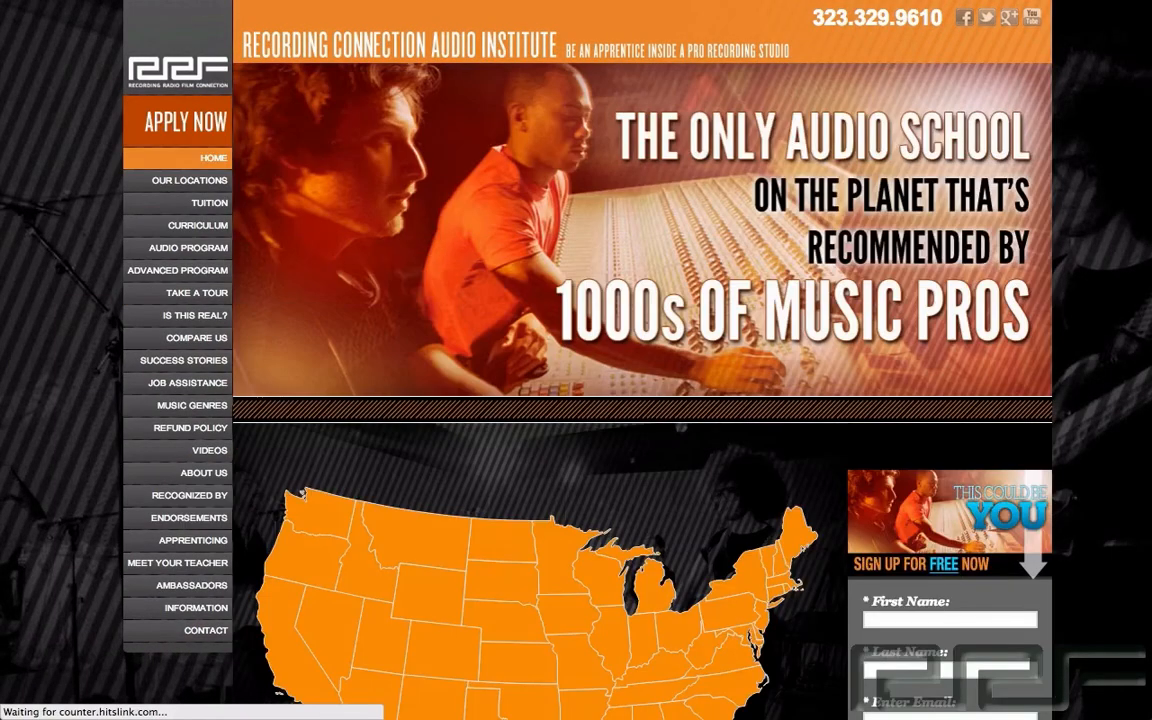
{"action": "scroll", "coordinate": [576, 360], "scroll_direction": "down", "scroll_amount": 4}
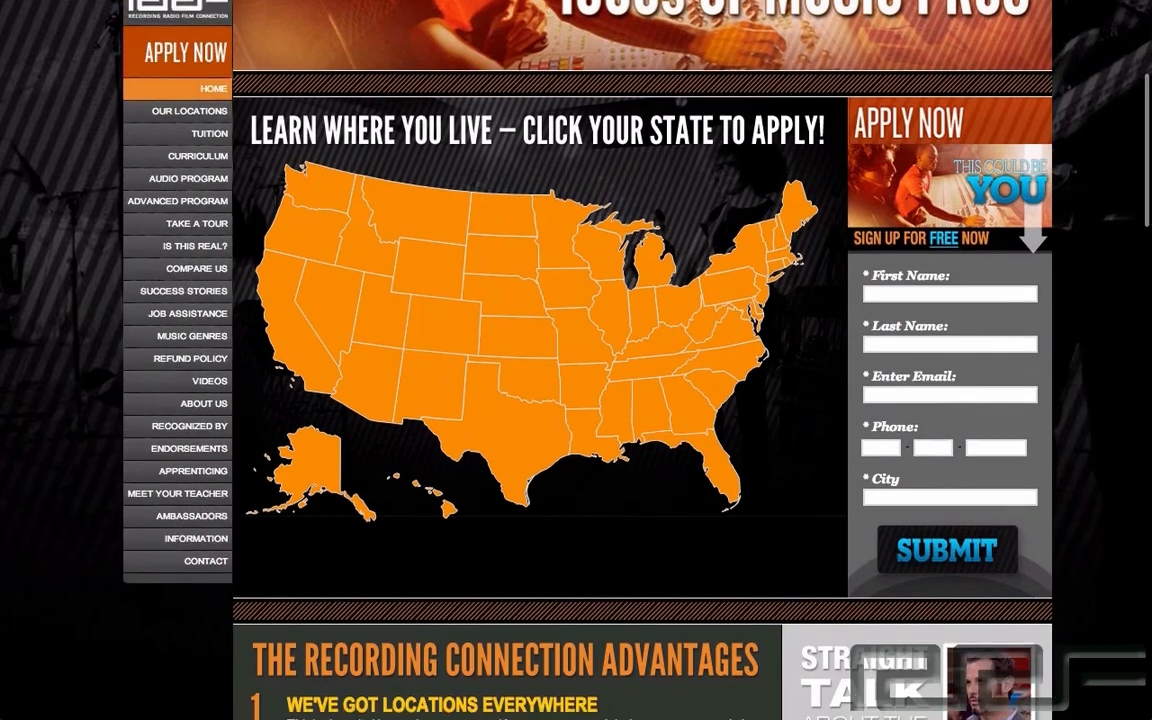
{"action": "scroll", "coordinate": [309, 236], "scroll_direction": "up", "scroll_amount": 6}
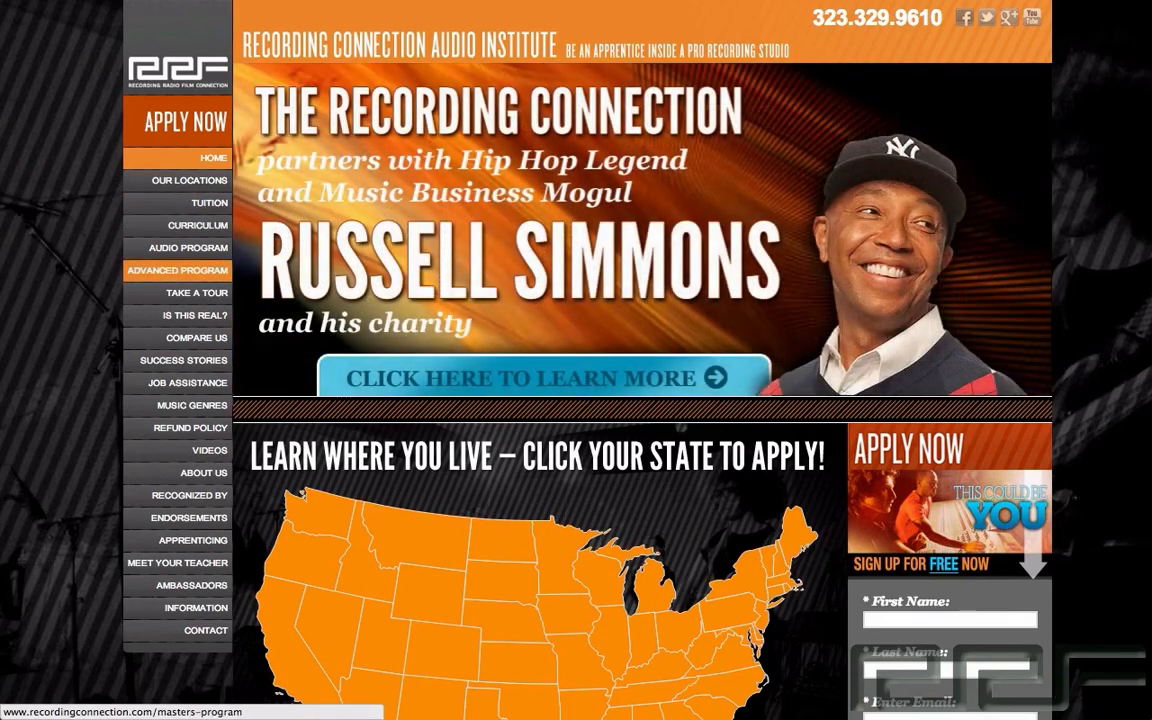
- Open the Take a Tour page, choose California on the state map, and look through the application form
{"action": "left_click", "coordinate": [196, 292]}
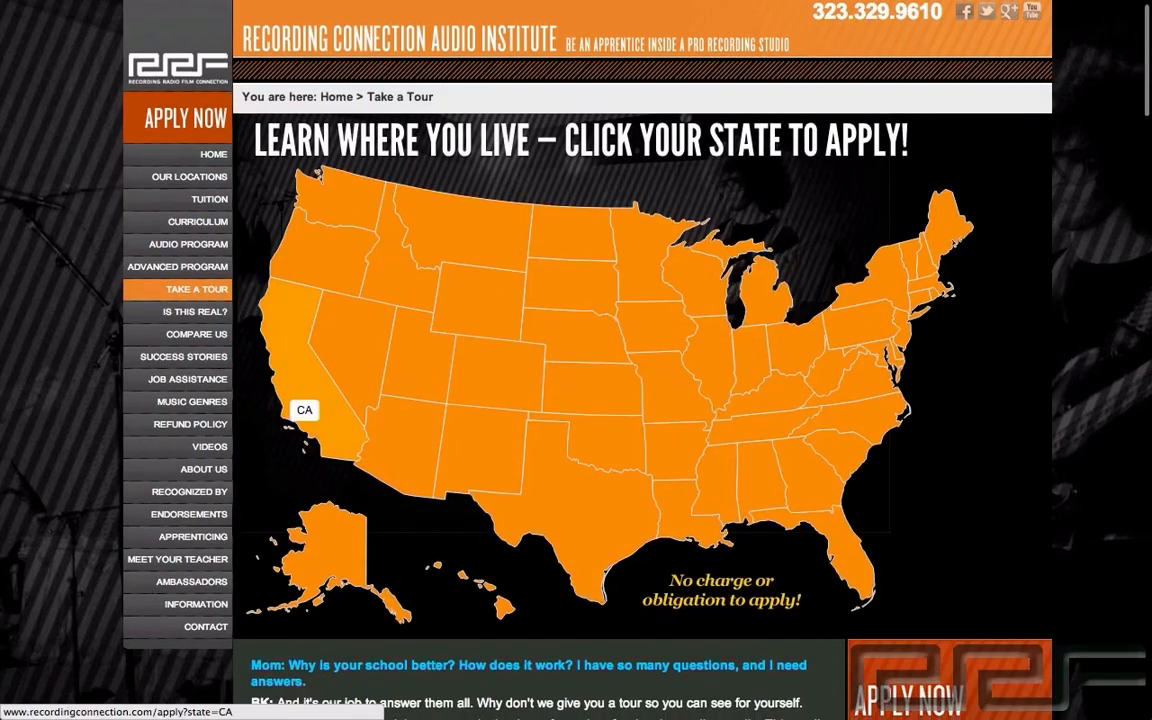
{"action": "left_click", "coordinate": [304, 406]}
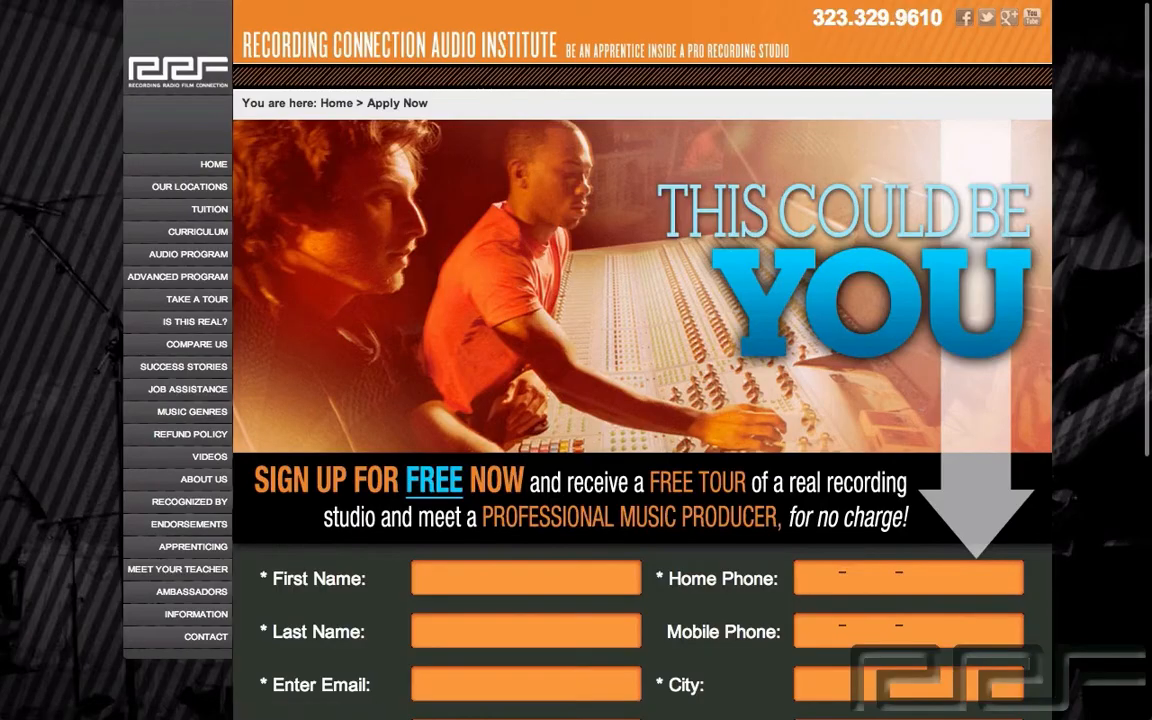
{"action": "scroll", "coordinate": [640, 400], "scroll_direction": "down", "scroll_amount": 5}
{"action": "scroll", "coordinate": [640, 400], "scroll_direction": "down", "scroll_amount": 4}
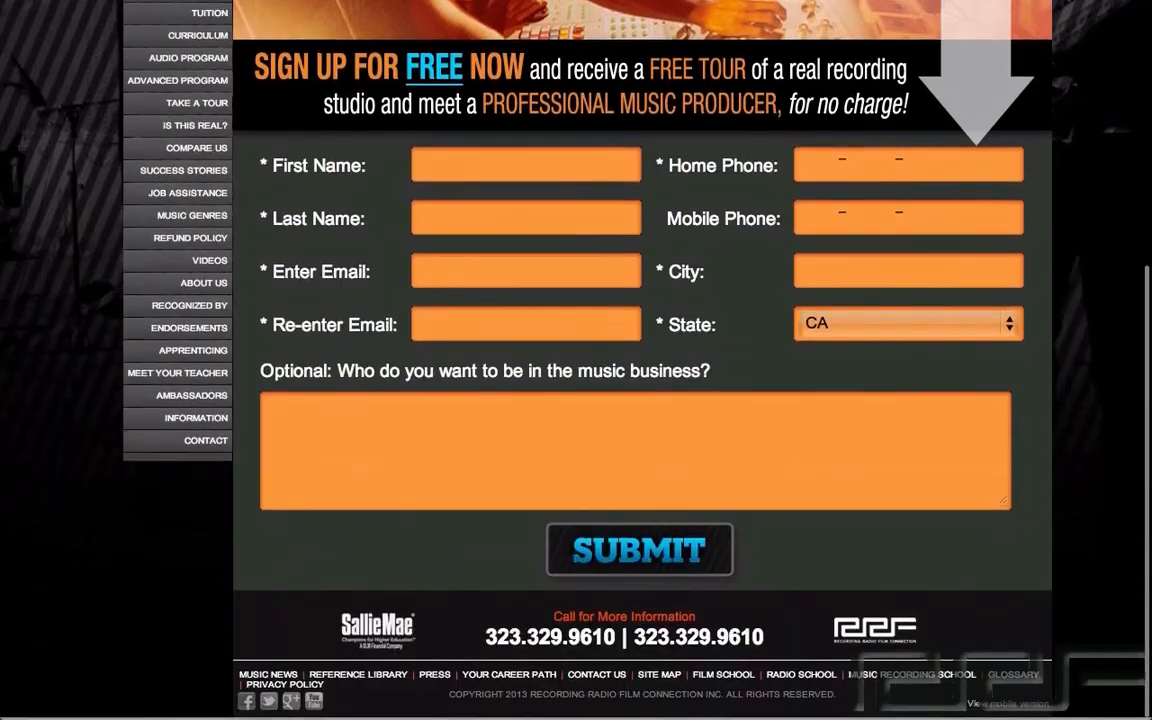
{"action": "scroll", "coordinate": [640, 400], "scroll_direction": "up", "scroll_amount": 8}
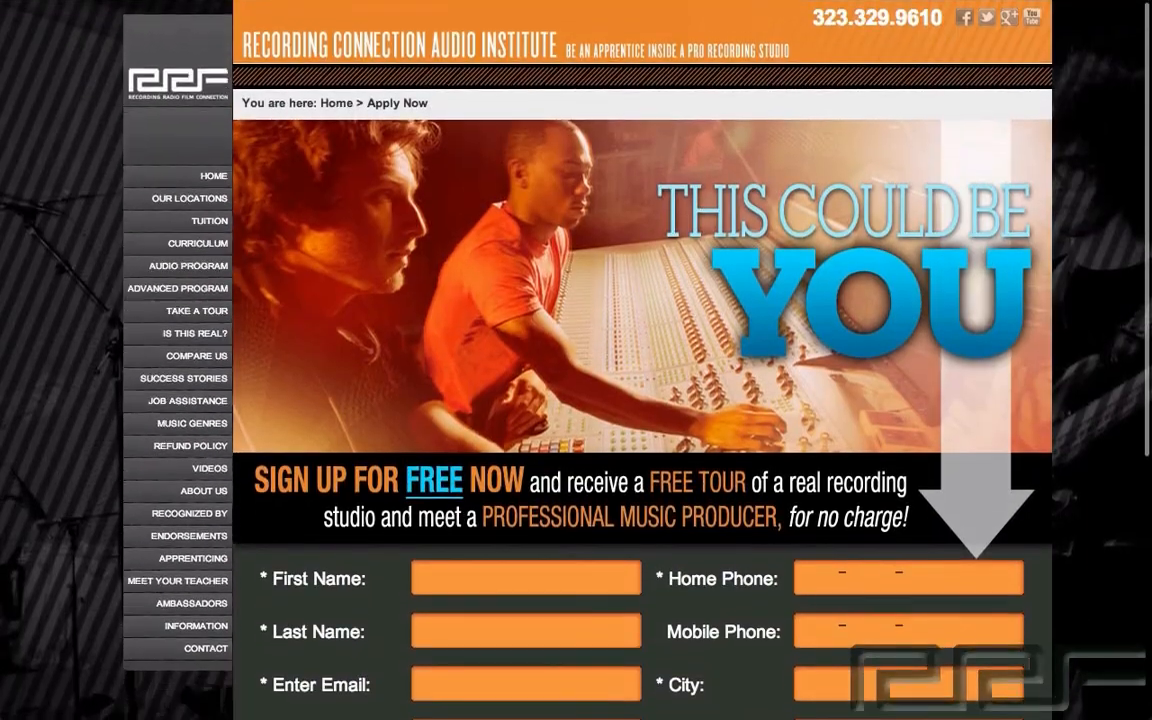
- View the Recording Connection success stories and the school's celebrity endorsements
{"action": "left_click", "coordinate": [183, 366]}
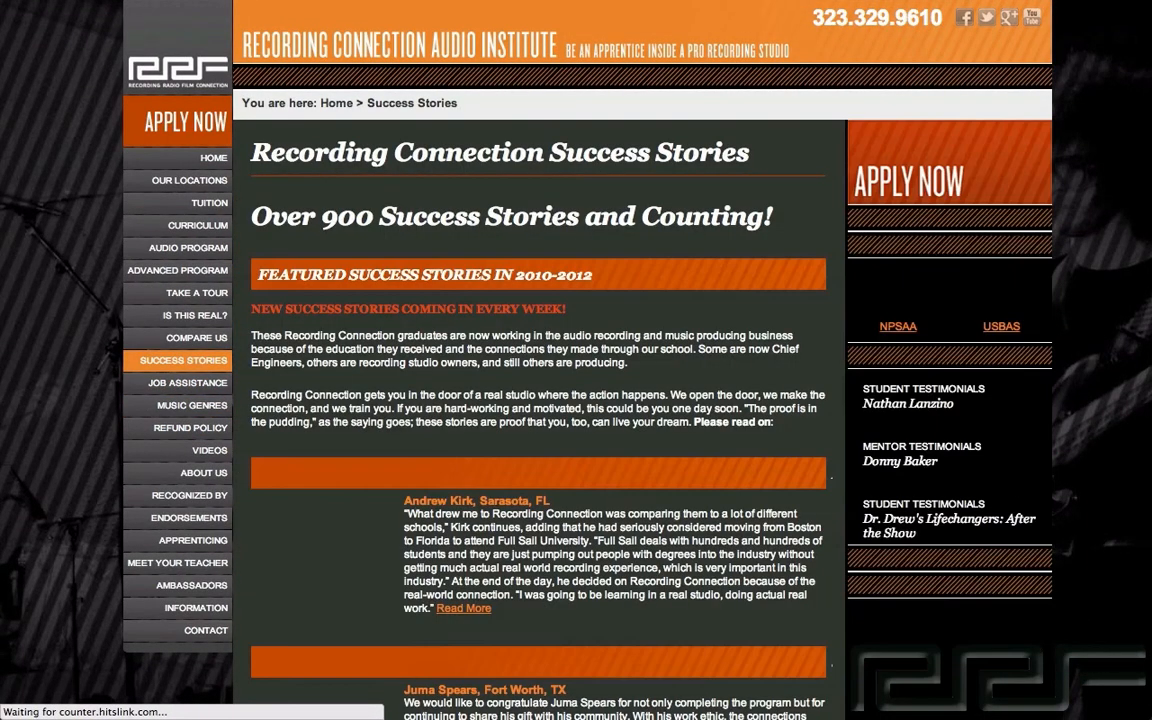
{"action": "scroll", "coordinate": [640, 400], "scroll_direction": "down", "scroll_amount": 1}
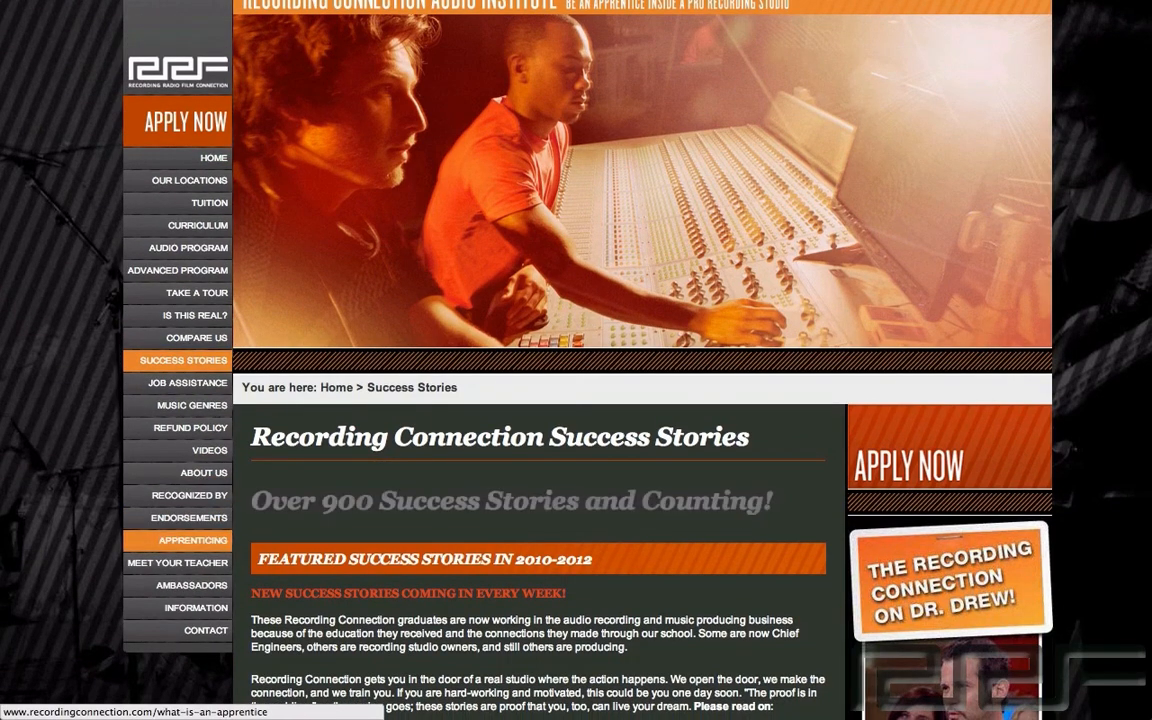
{"action": "left_click", "coordinate": [188, 517]}
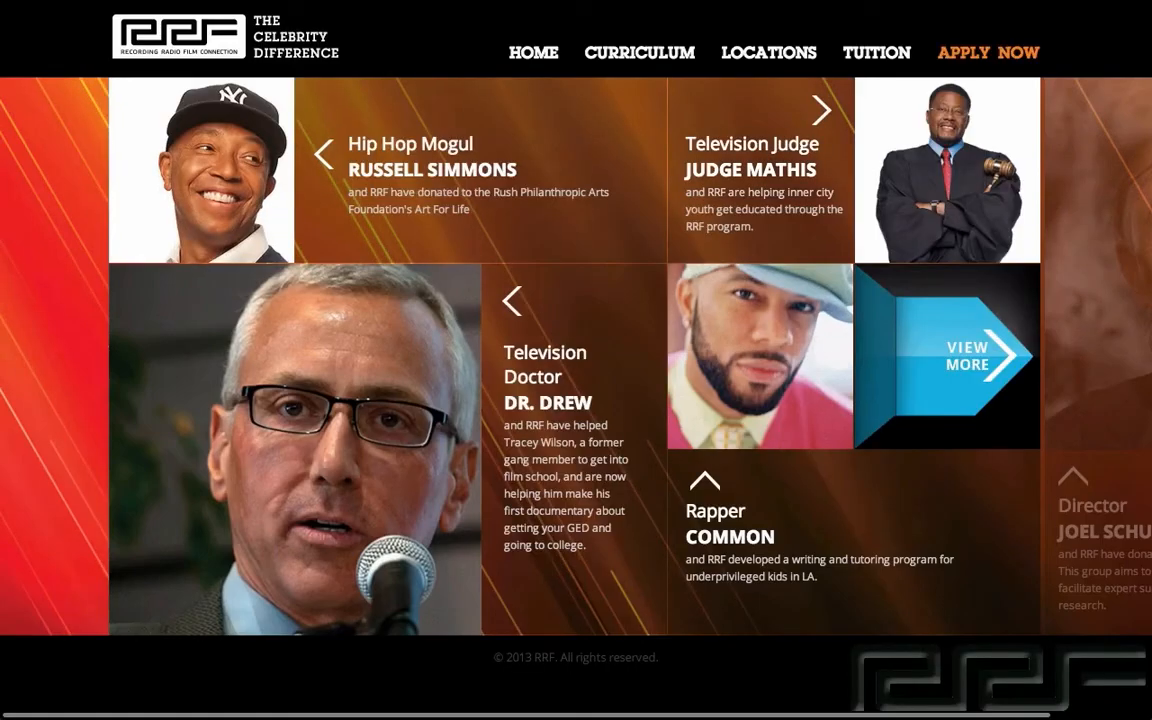